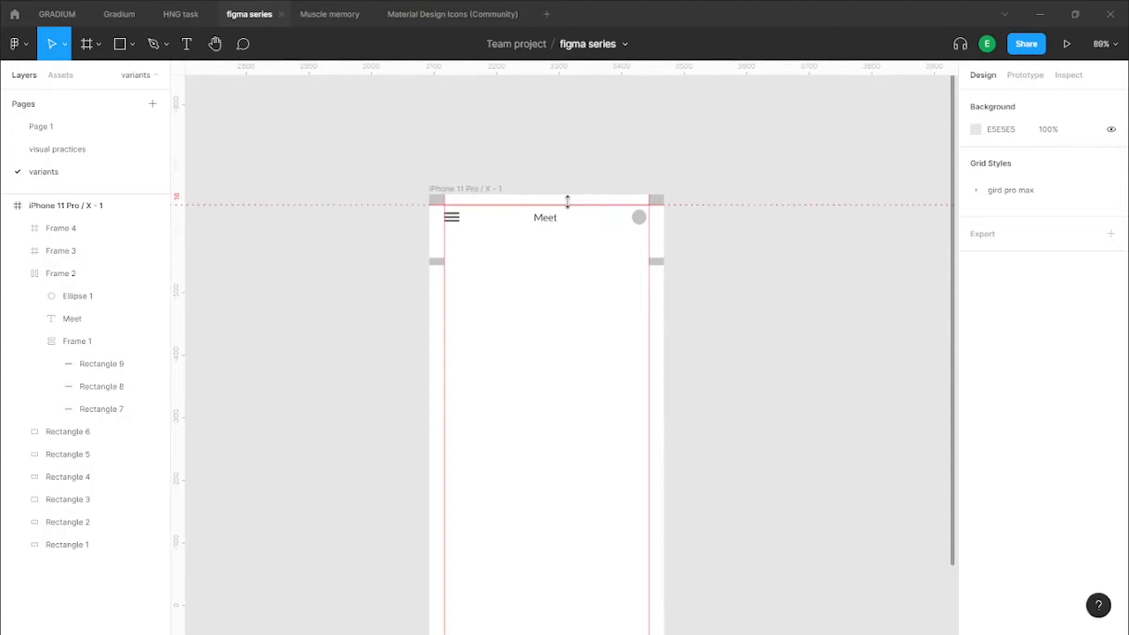
Examine the New meeting and Join with code buttons on the Meet screen beside the reference screenshots
scroll(579, 202, "down", 5)
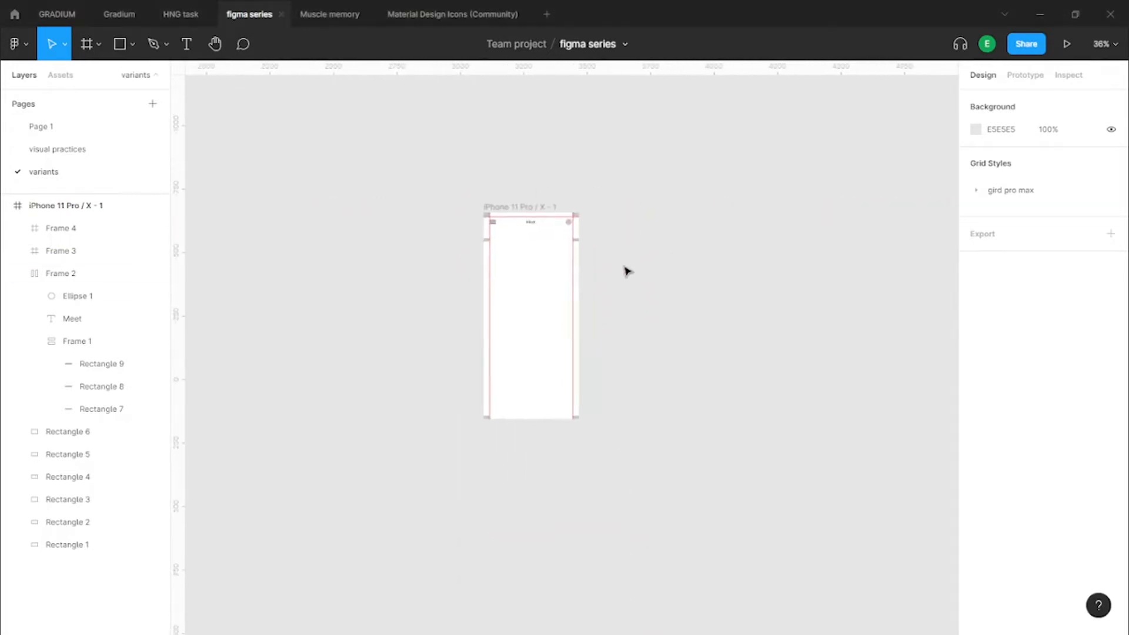
scroll(588, 235, "up", 2)
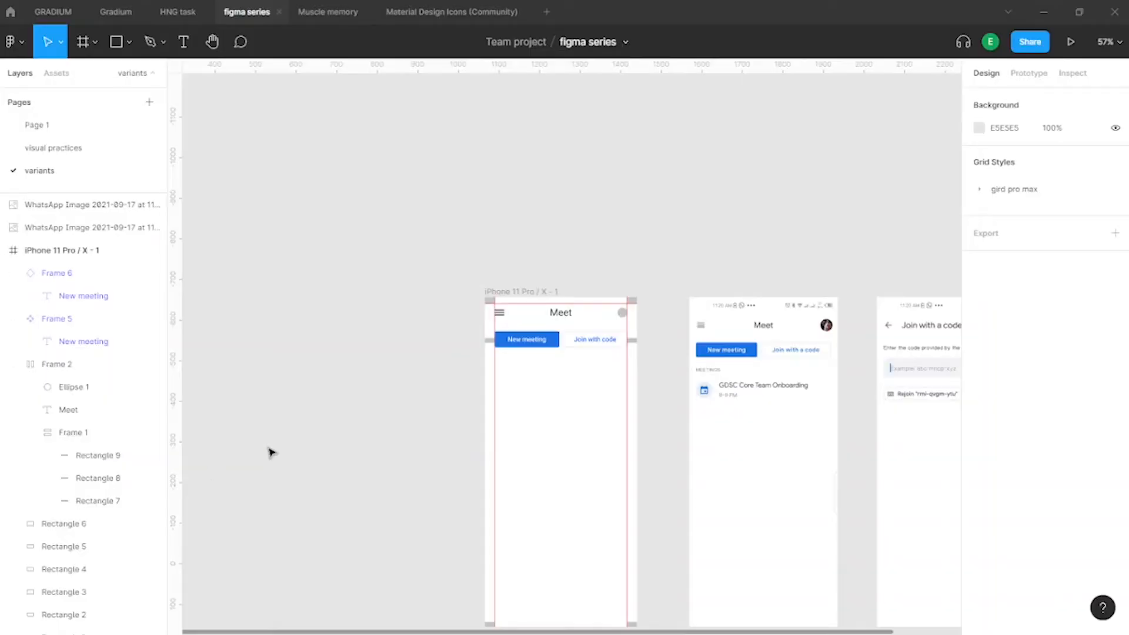
scroll(581, 374, "up", 5)
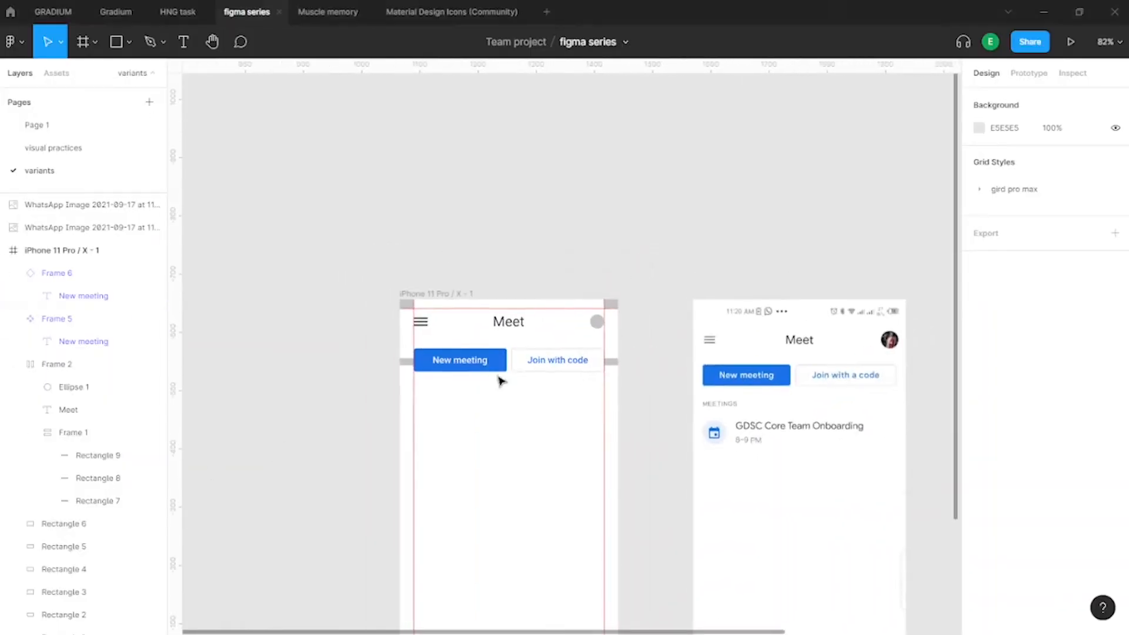
scroll(493, 417, "up", 8)
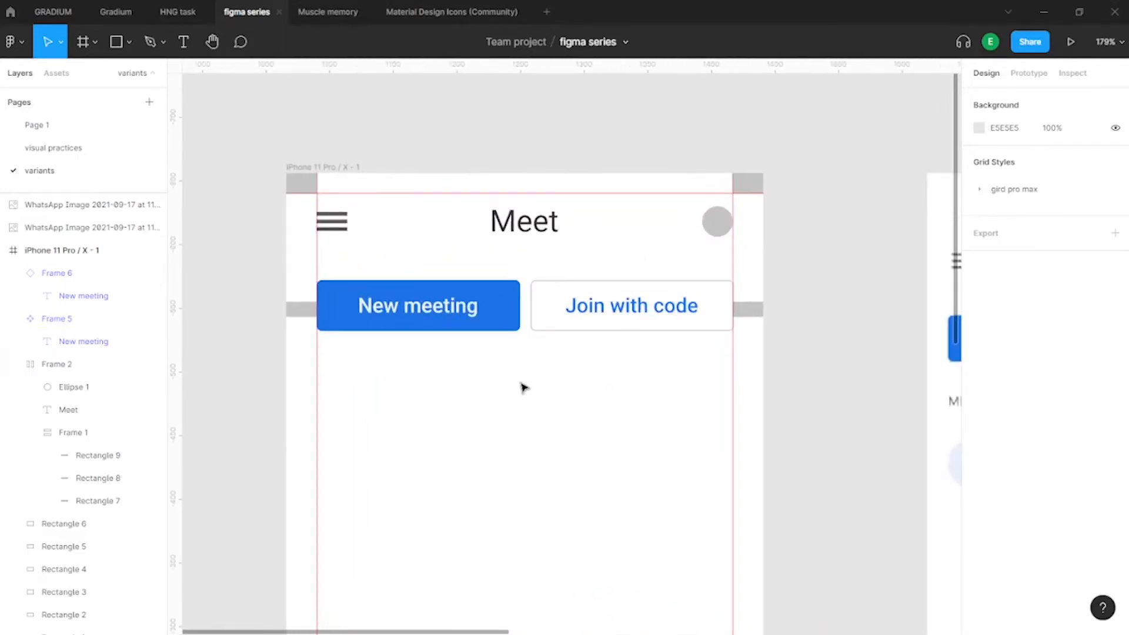
scroll(524, 329, "down", 4)
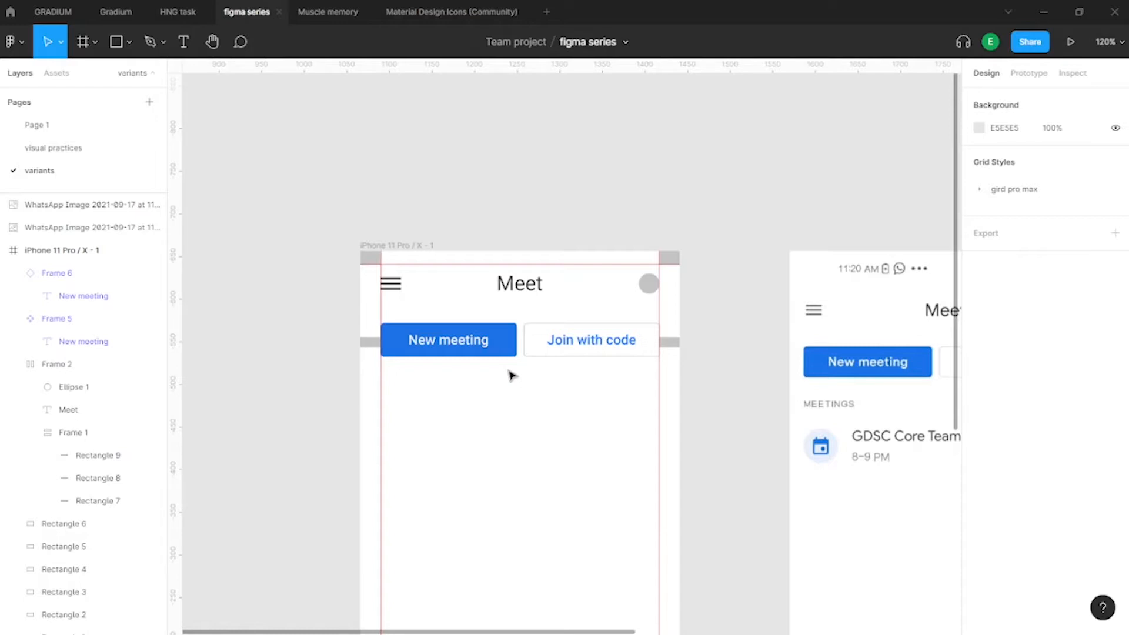
scroll(529, 382, "down", 5)
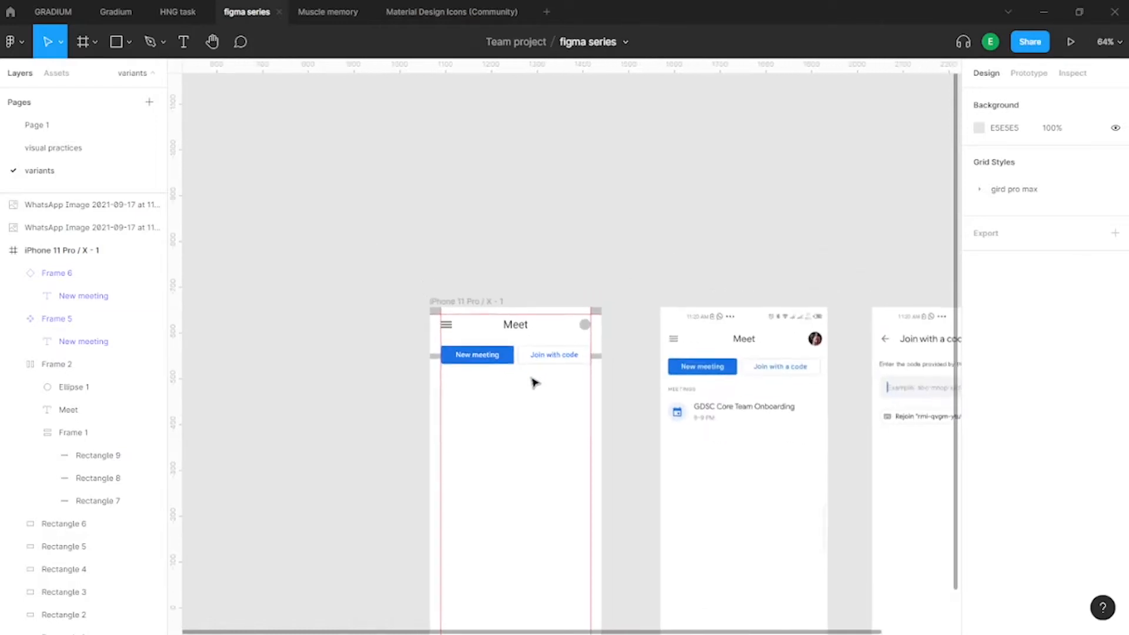
scroll(523, 394, "up", 3)
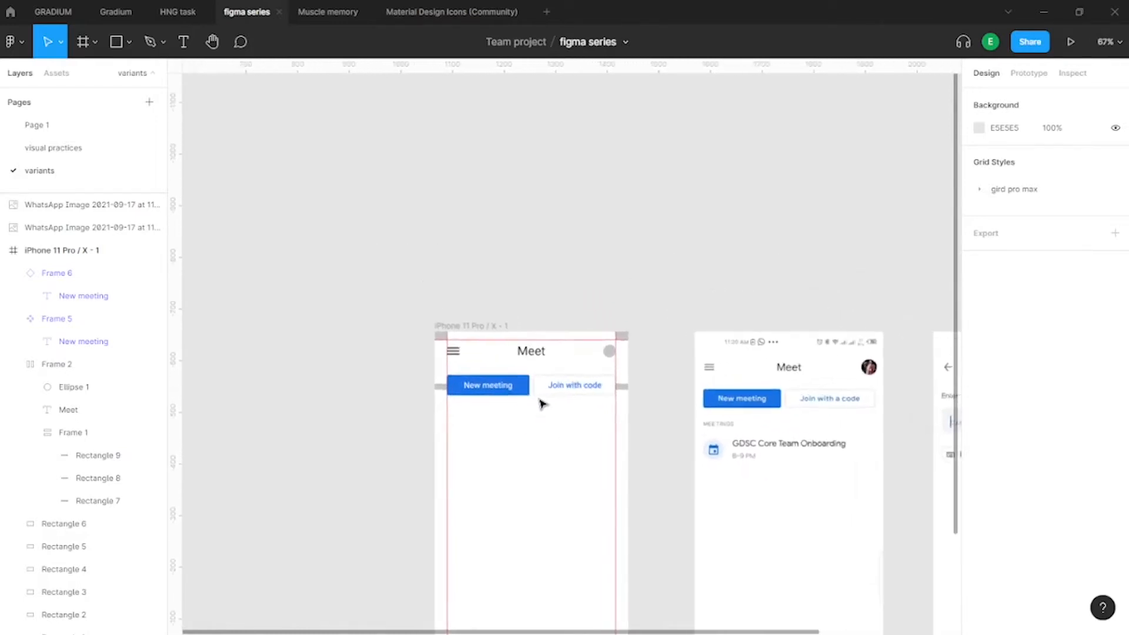
Duplicate the New meeting and Join with code buttons together onto the empty canvas above the iPhone 11 Pro / X - 1 frame
left_click(533, 390)
left_click(520, 388, "shift")
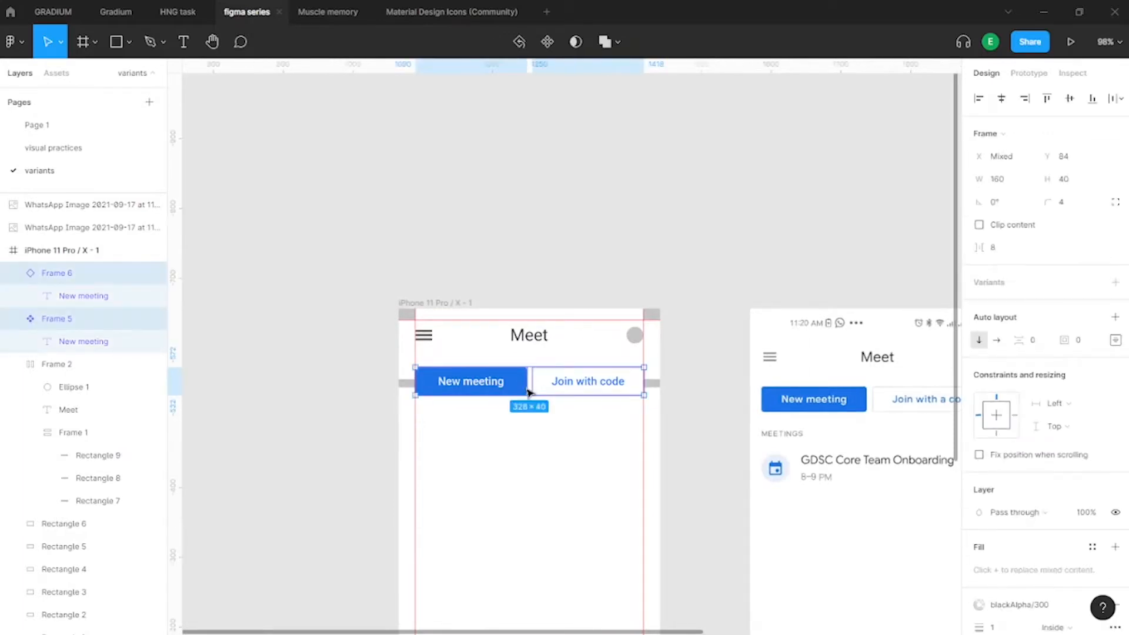
scroll(532, 427, "left", 1)
scroll(532, 427, "up", 1)
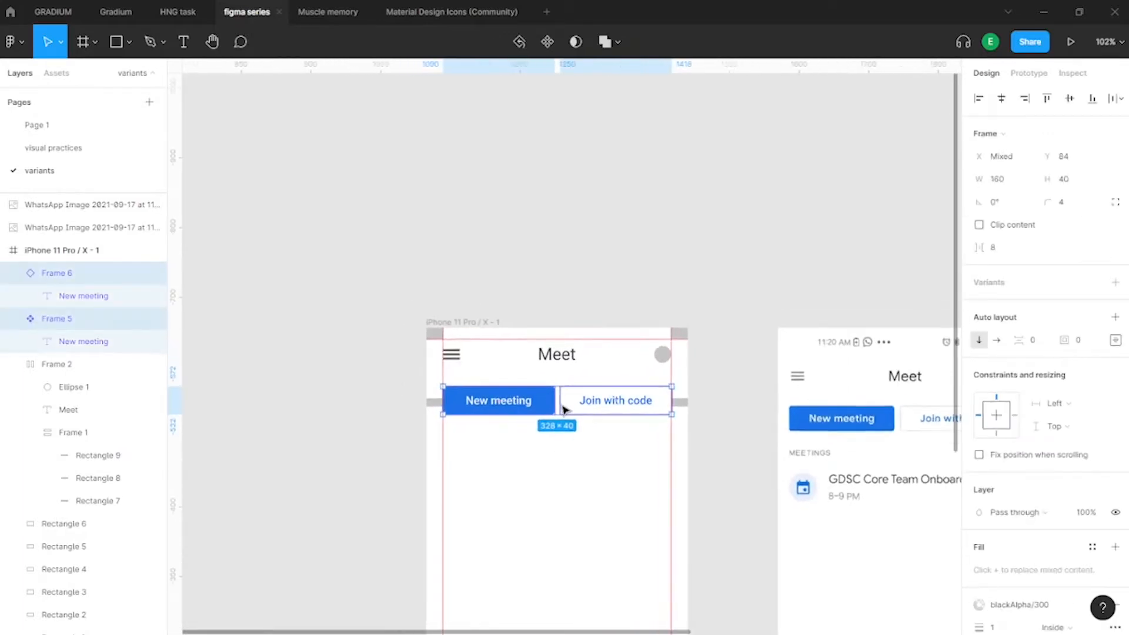
scroll(563, 407, "left", 1)
scroll(563, 407, "up", 1)
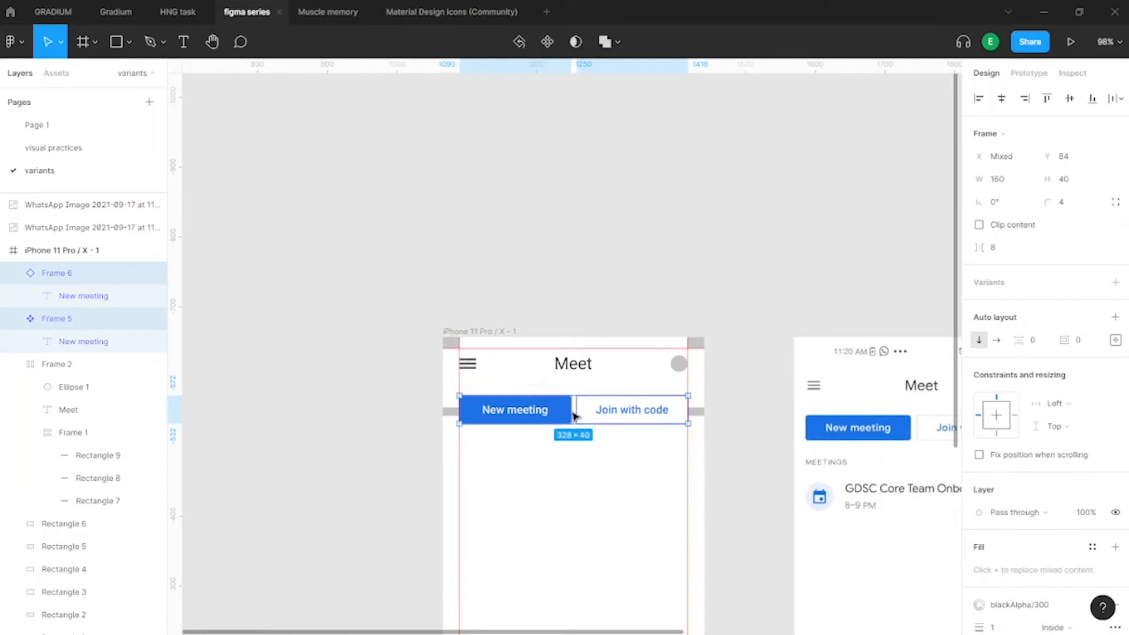
left_click_drag(573, 415, 559, 234)
scroll(564, 223, "up", 5)
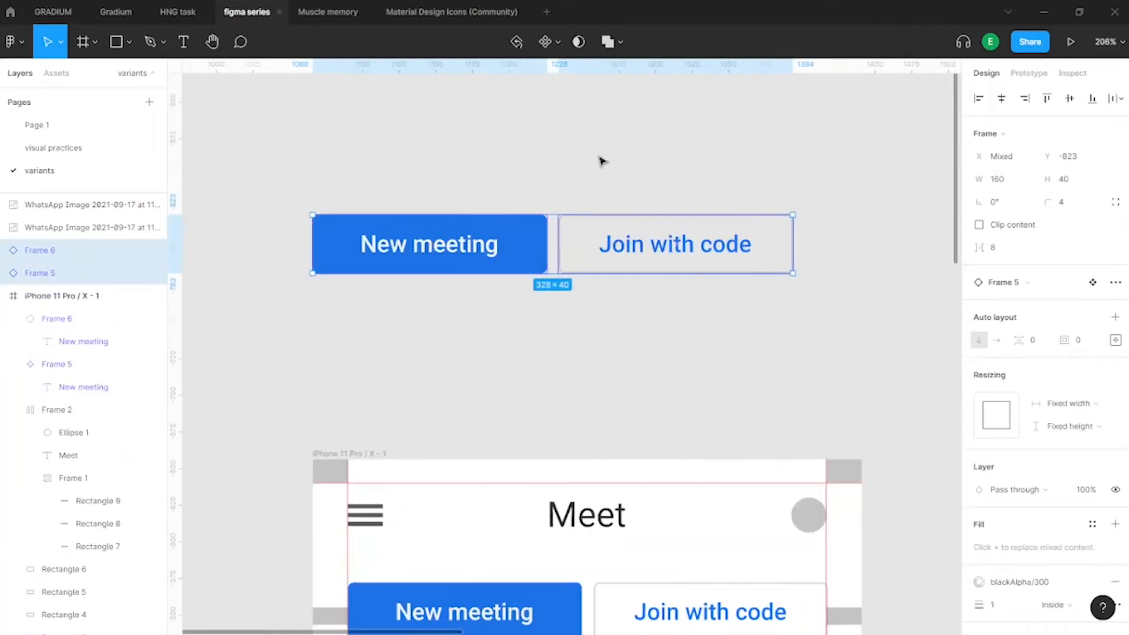
left_click(601, 160)
scroll(576, 285, "down", 2)
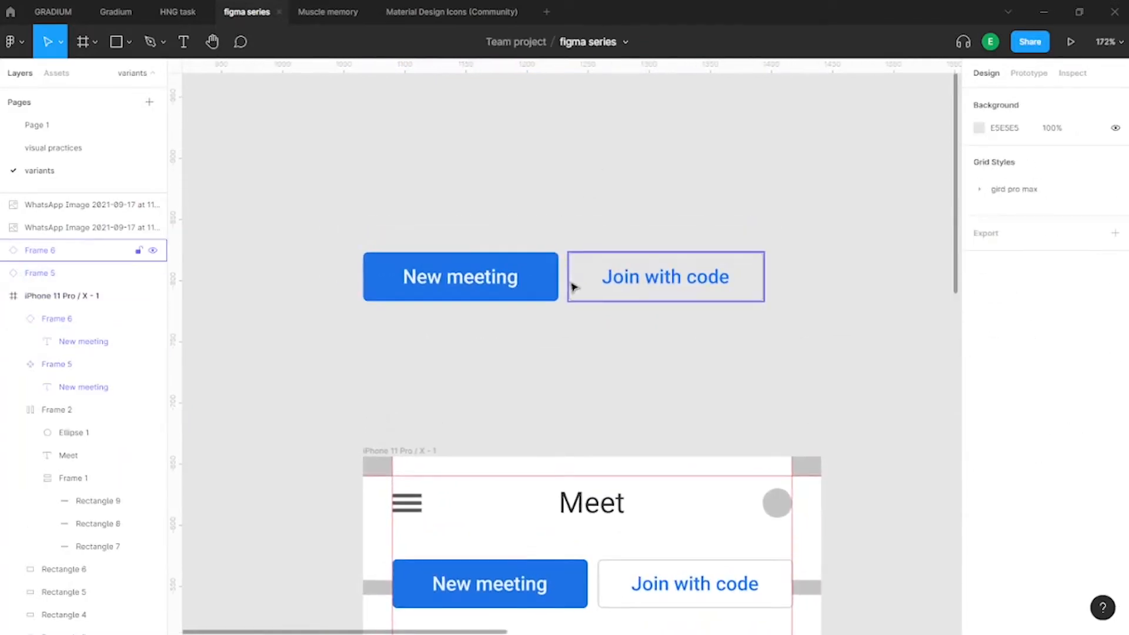
Move the Join with code copy to X 1247 to widen the gap, and shift both button copies to Y -808
left_click(573, 287)
left_click_drag(594, 283, 611, 286)
scroll(607, 285, "down", 3)
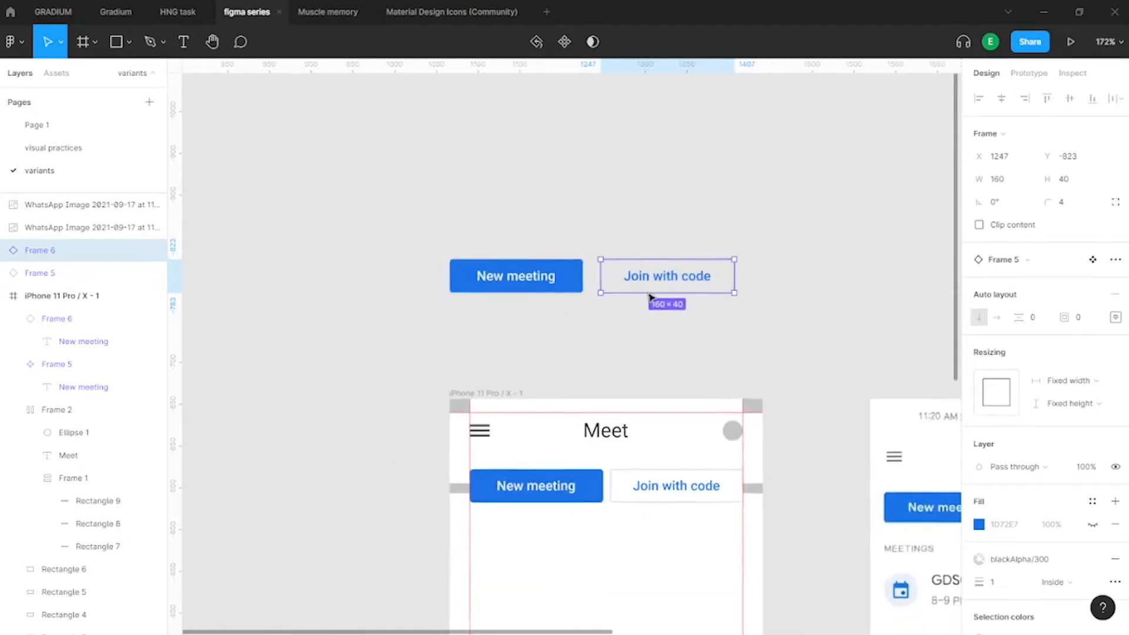
left_click(538, 273, "shift")
scroll(590, 270, "up", 3)
left_click_drag(614, 282, 606, 285)
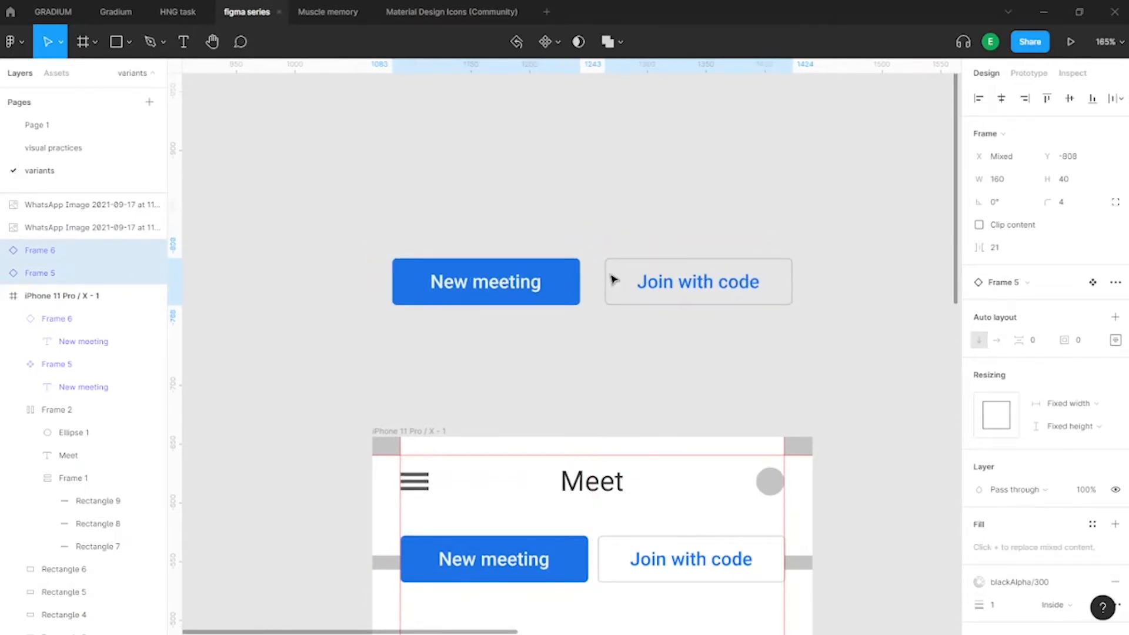
scroll(614, 280, "up", 1)
left_click(623, 210)
Move the Join with code copy up out of the row and back beside the New meeting copy at X 1268, Y -808
left_click(613, 282)
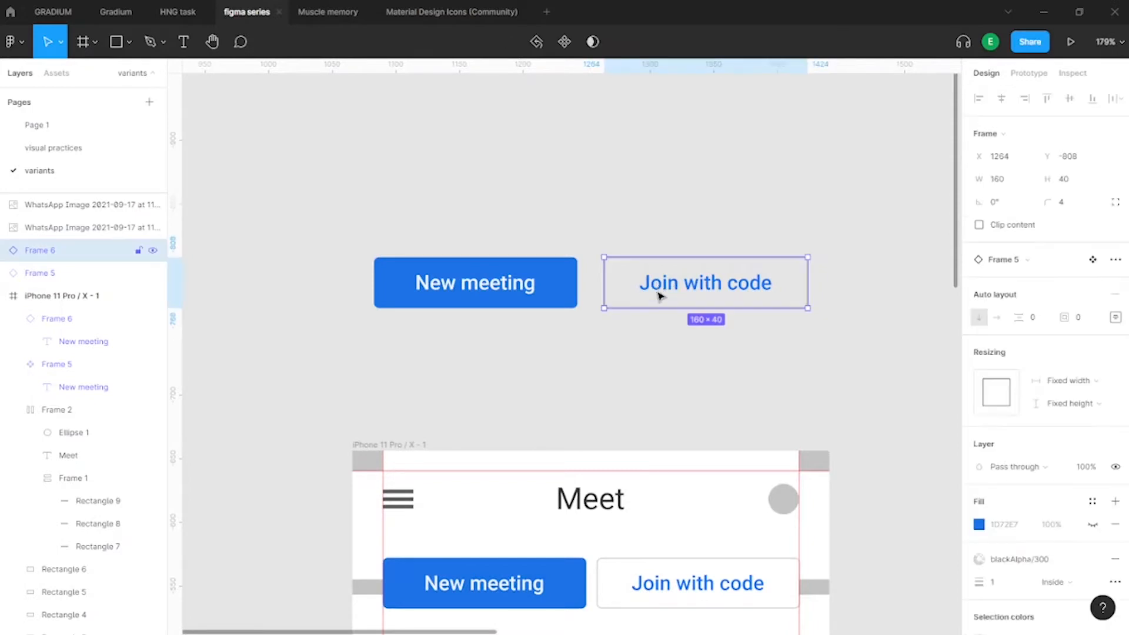
left_click_drag(620, 294, 594, 217)
scroll(615, 317, "up", 1)
scroll(615, 318, "left", 1)
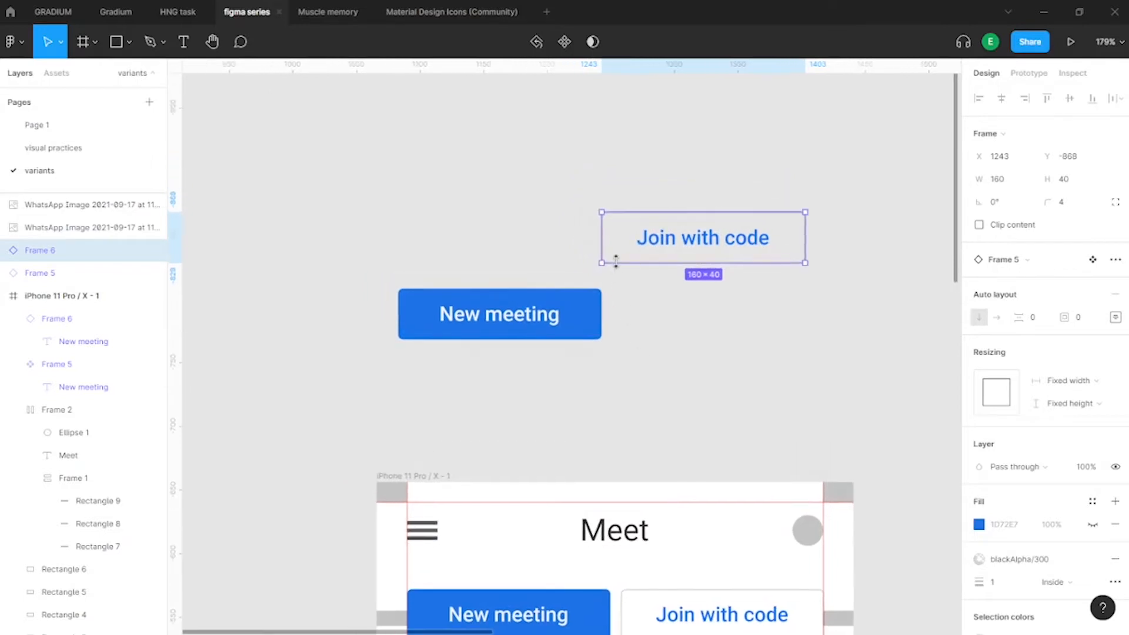
left_click_drag(612, 234, 655, 315)
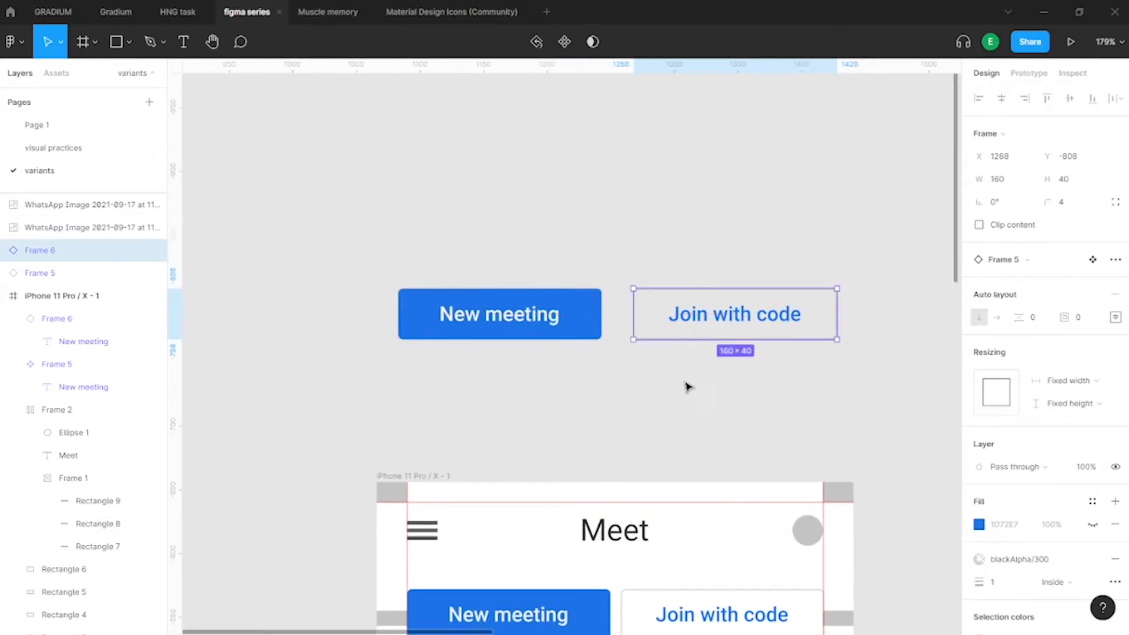
scroll(676, 364, "down", 1)
scroll(676, 365, "right", 1)
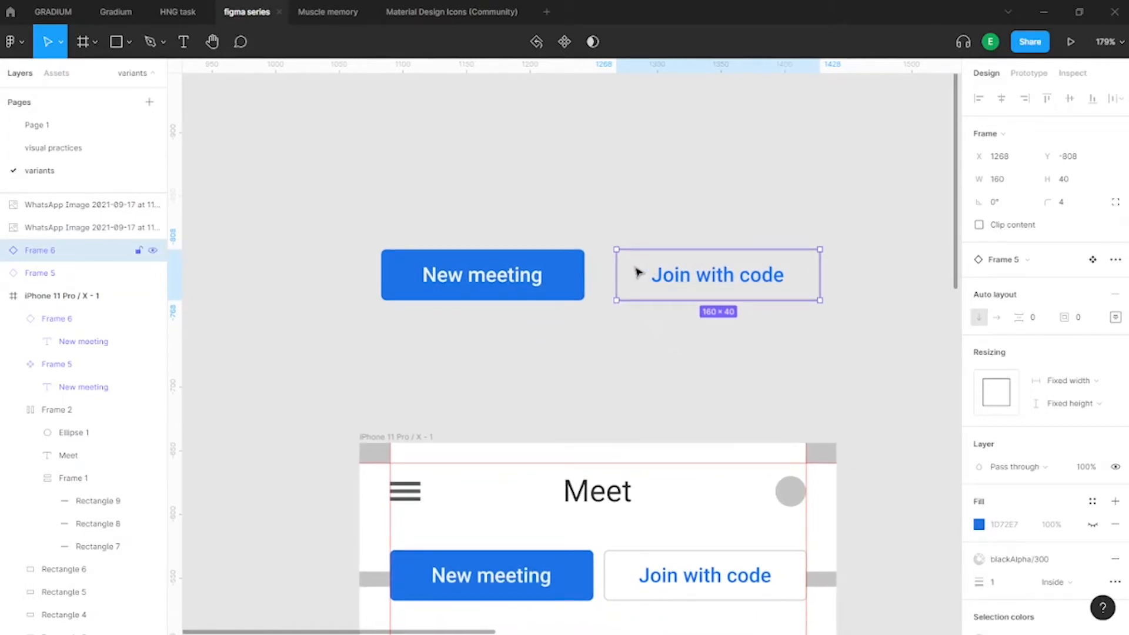
scroll(614, 285, "down", 2)
scroll(607, 321, "right", 1)
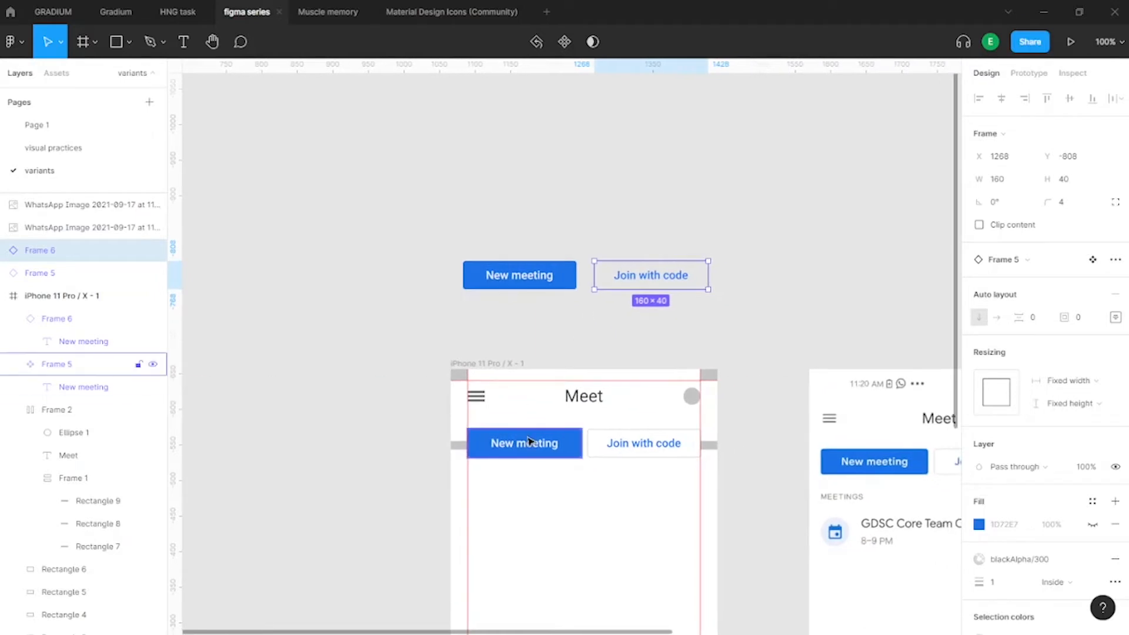
Compare the original New meeting component in the frame with the two button copies above it
left_click(530, 441)
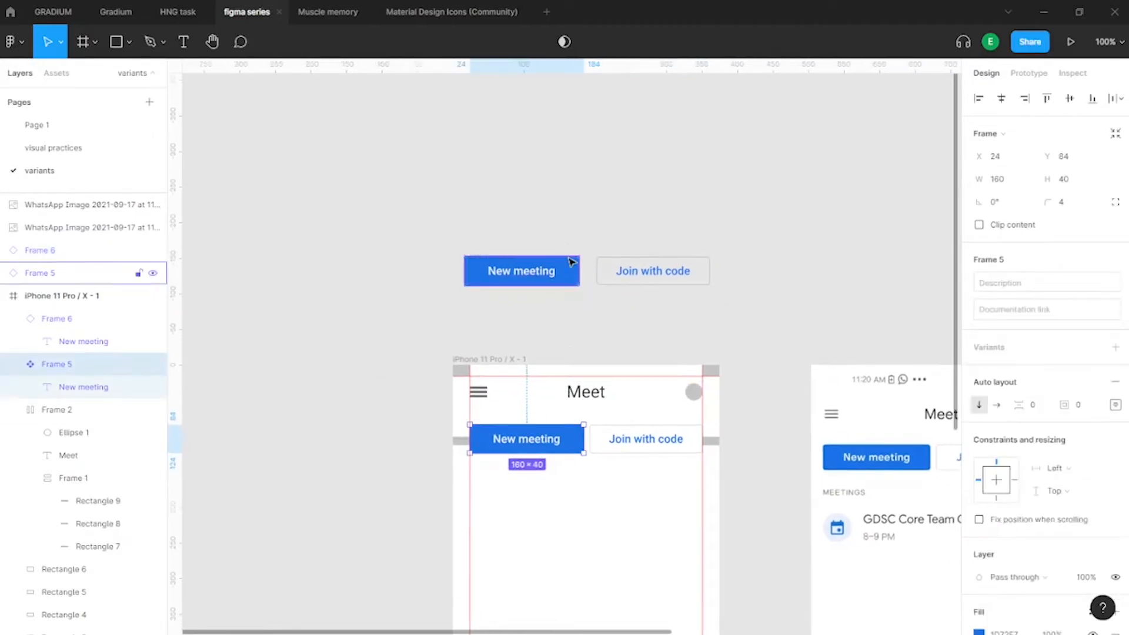
scroll(660, 316, "down", 1)
scroll(557, 235, "up", 2)
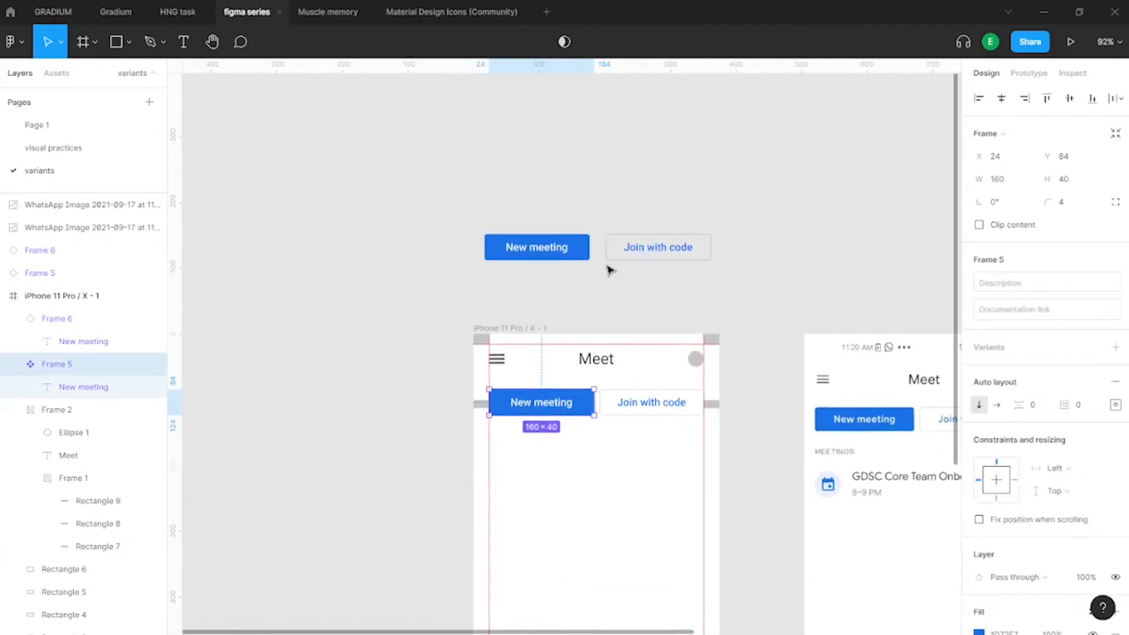
left_click(565, 244)
left_click(628, 253, "shift")
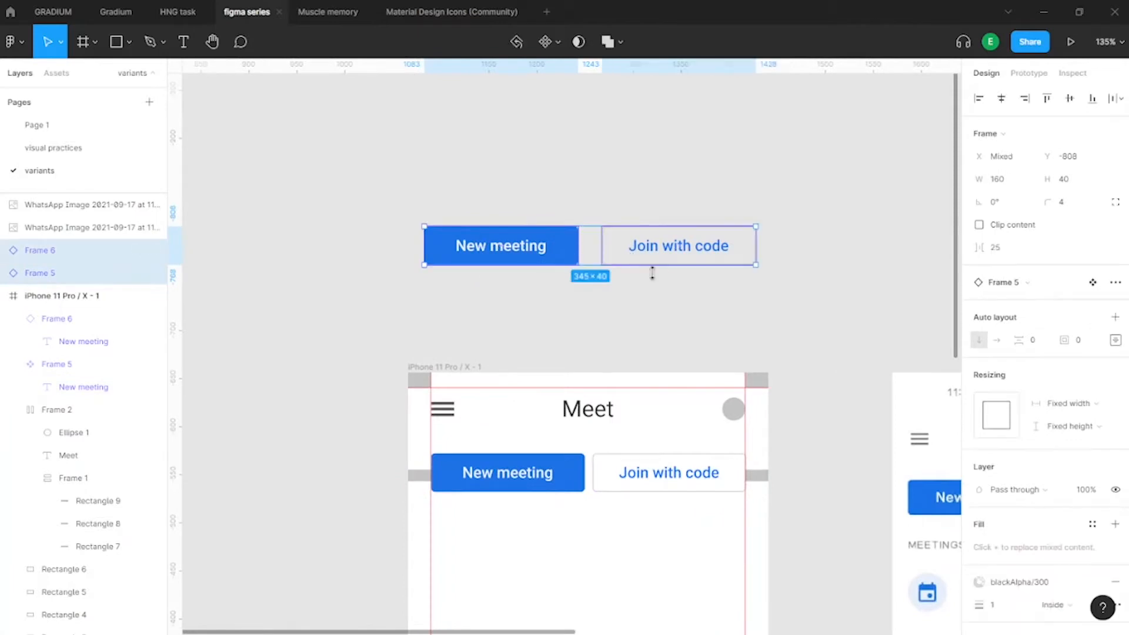
left_click(602, 159)
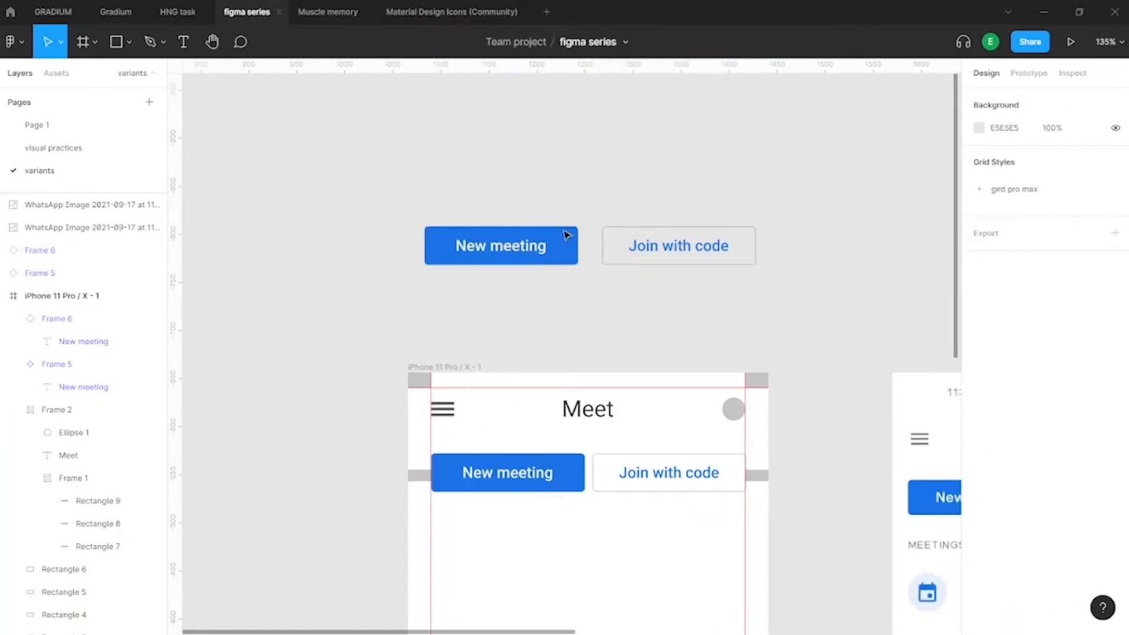
scroll(566, 236, "down", 3)
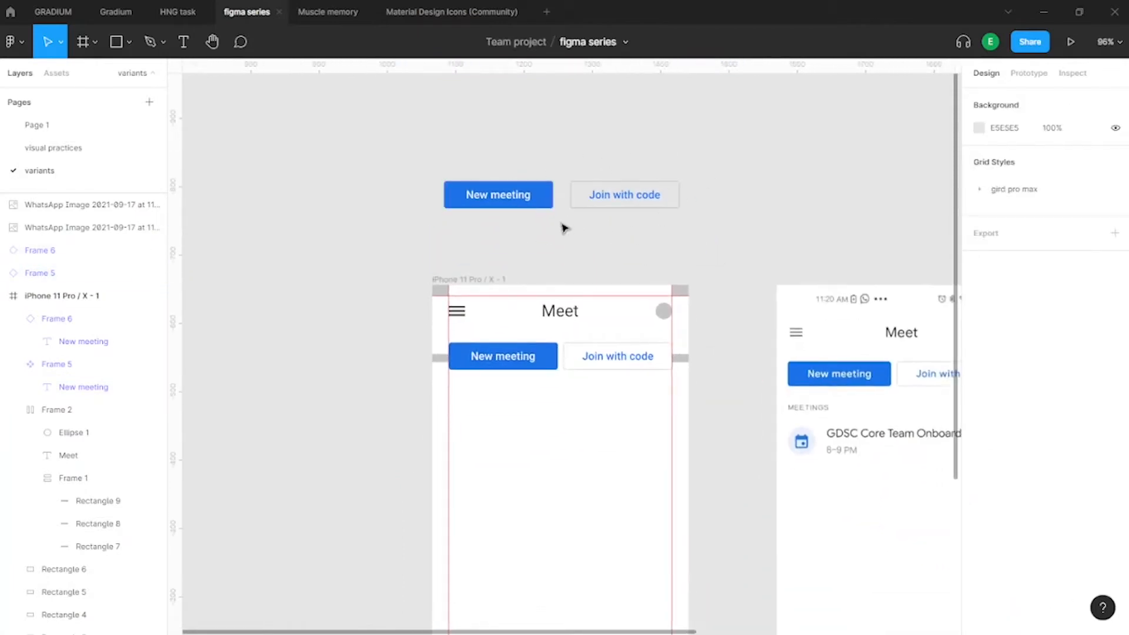
scroll(564, 228, "left", 1)
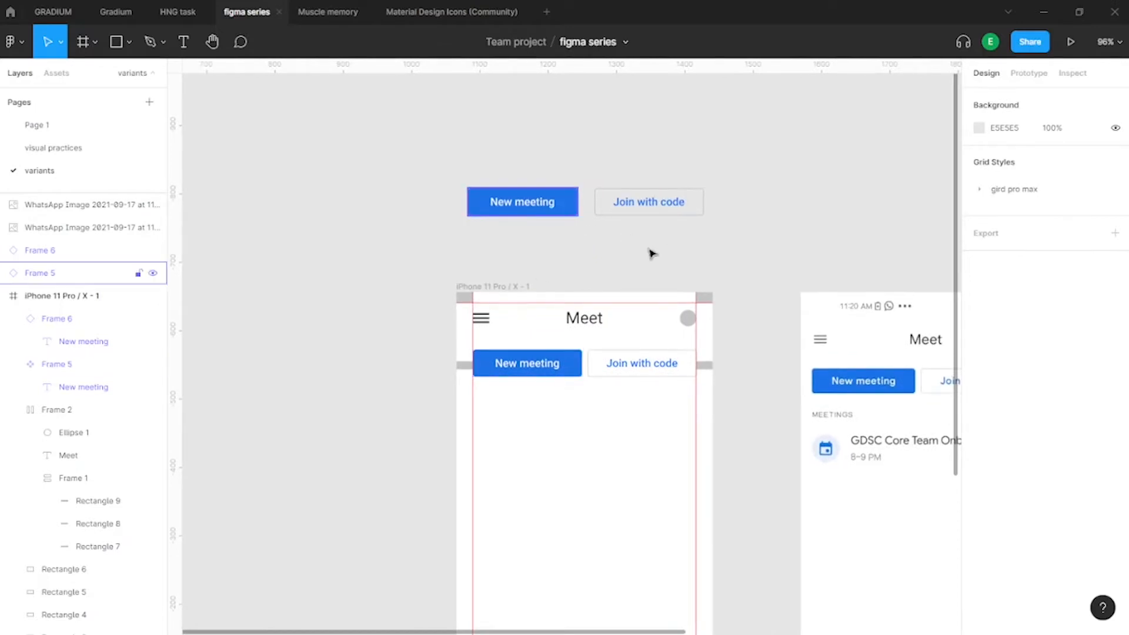
Select both button copies above the iPhone frame and remove them from the canvas
left_click_drag(460, 229, 738, 158)
left_click(757, 214)
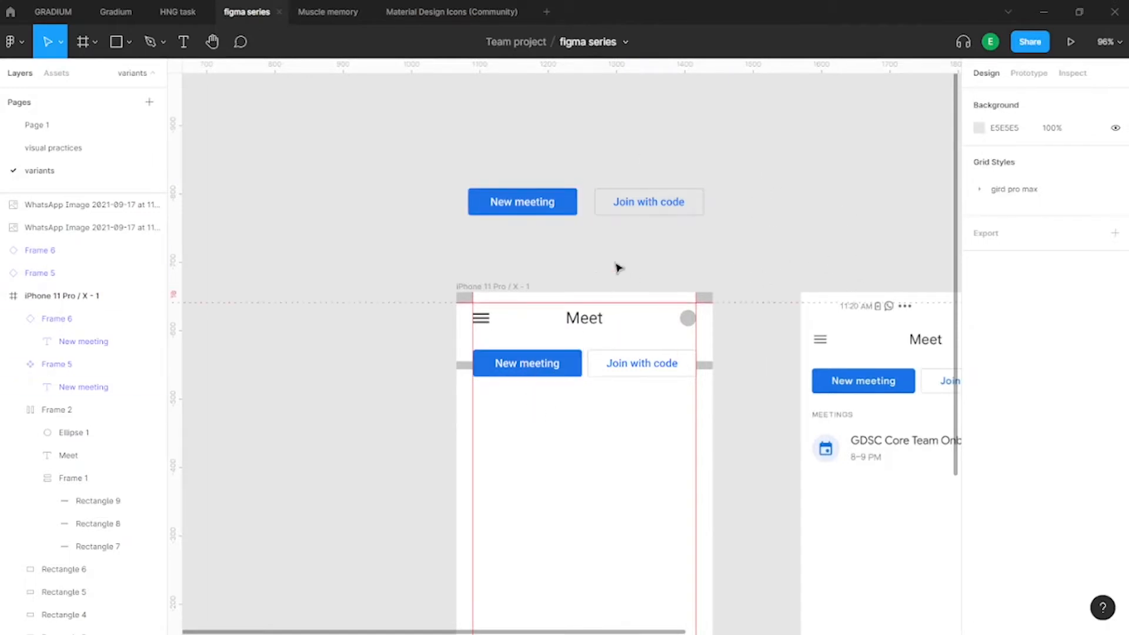
left_click_drag(424, 259, 795, 165)
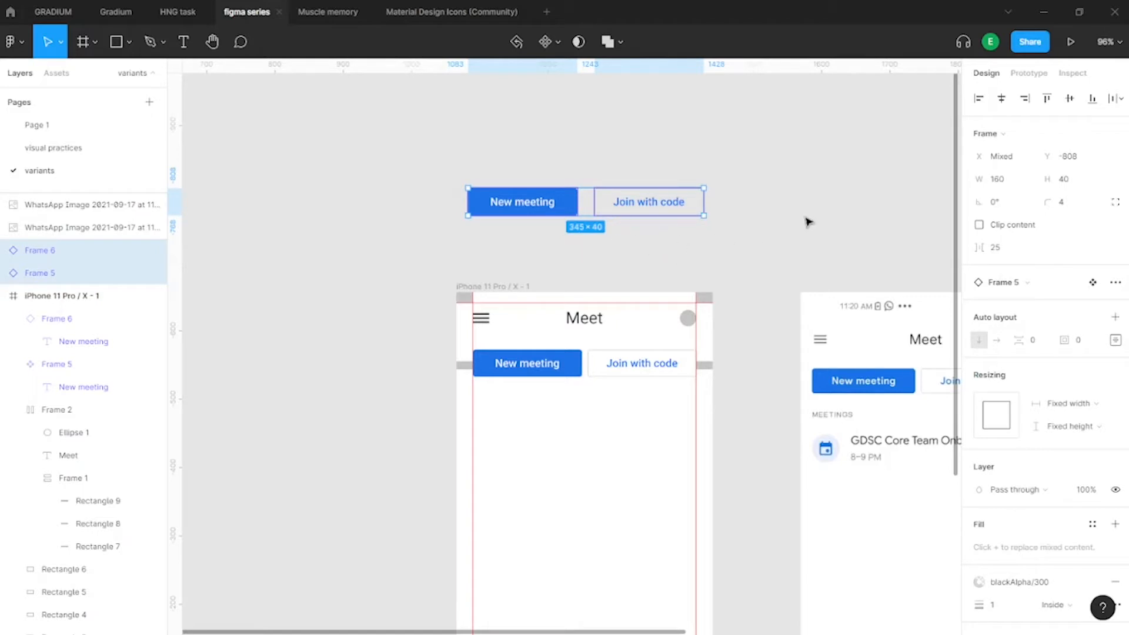
left_click(659, 254)
left_click_drag(462, 231, 739, 157)
left_click(652, 235)
scroll(570, 342, "up", 5)
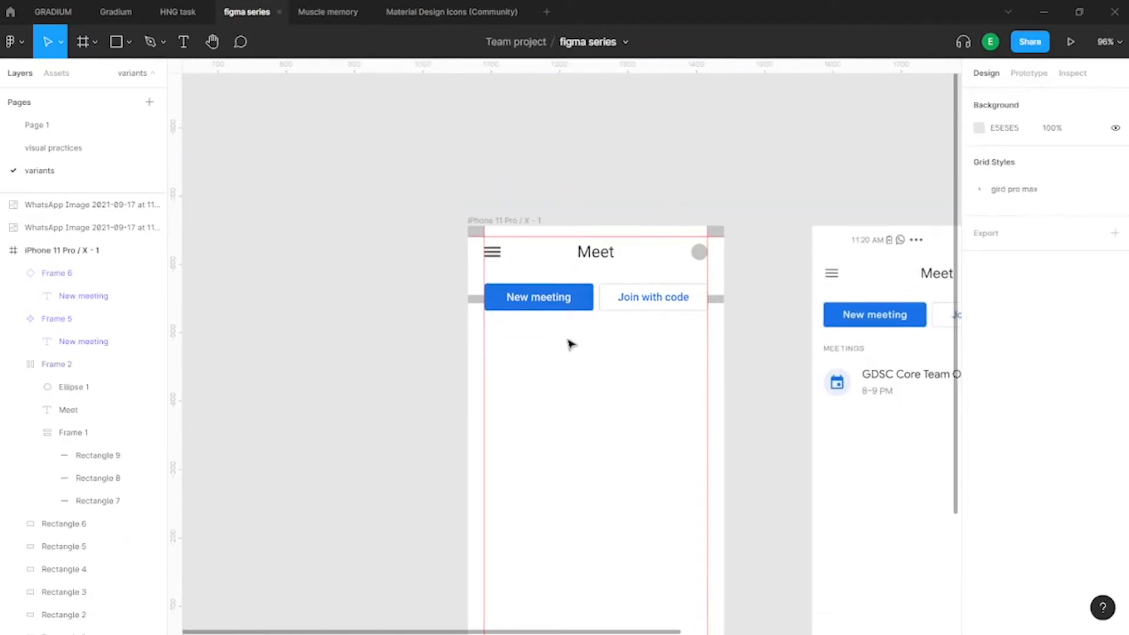
Inspect the original New meeting button component on the Meet screen and its design properties
left_click(451, 257)
scroll(511, 317, "left", 2)
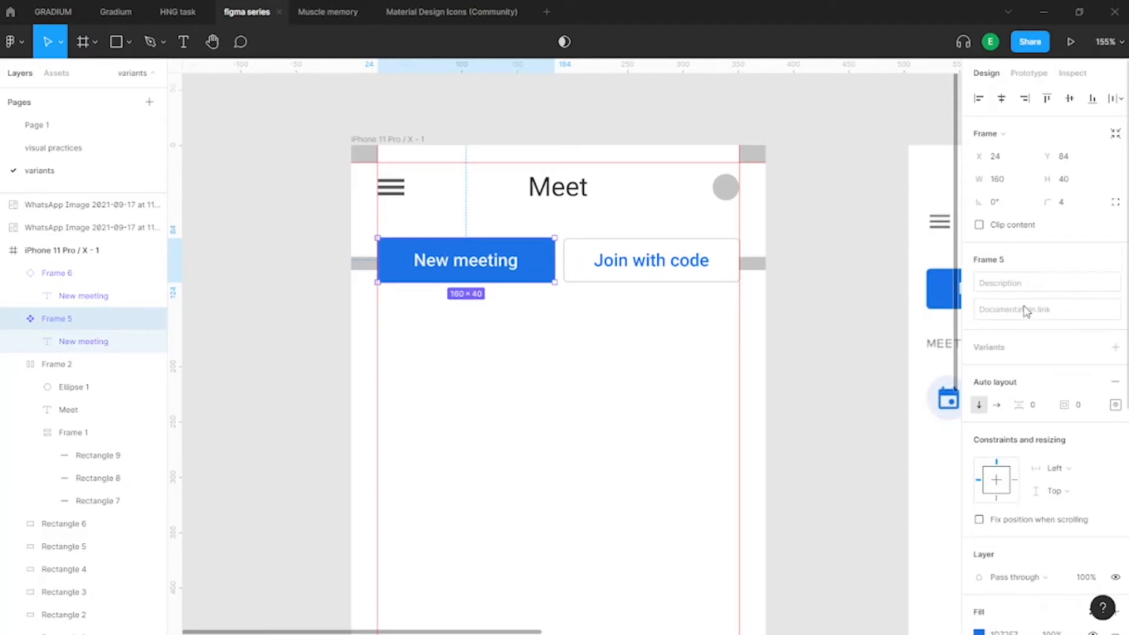
scroll(529, 252, "up", 5)
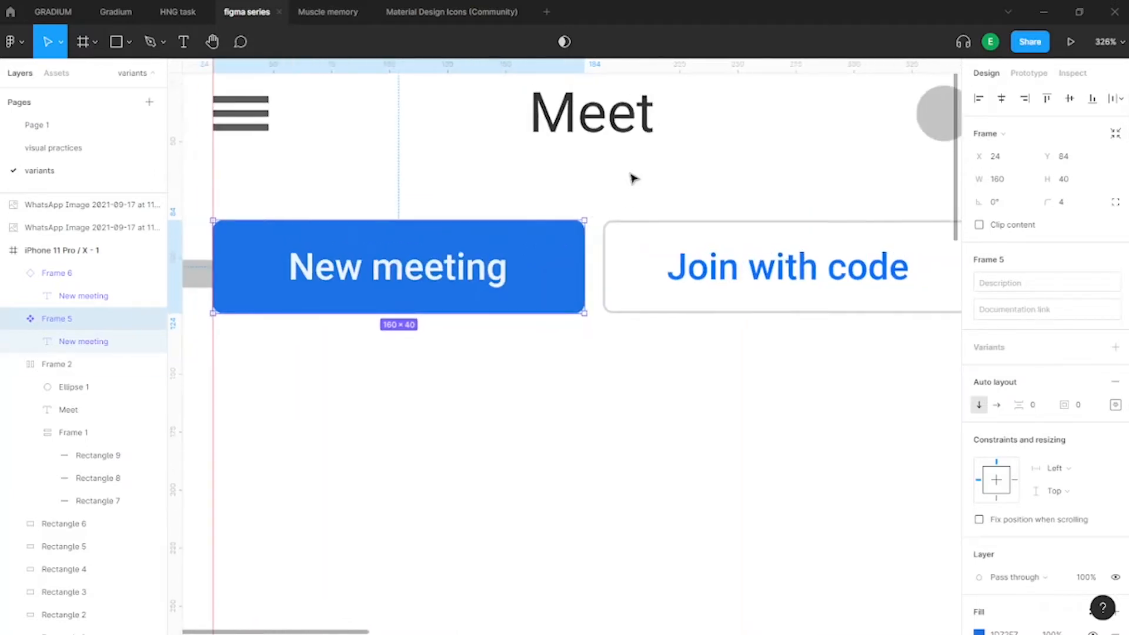
scroll(632, 178, "down", 4)
left_click(571, 343)
scroll(563, 264, "down", 3)
scroll(558, 317, "up", 5)
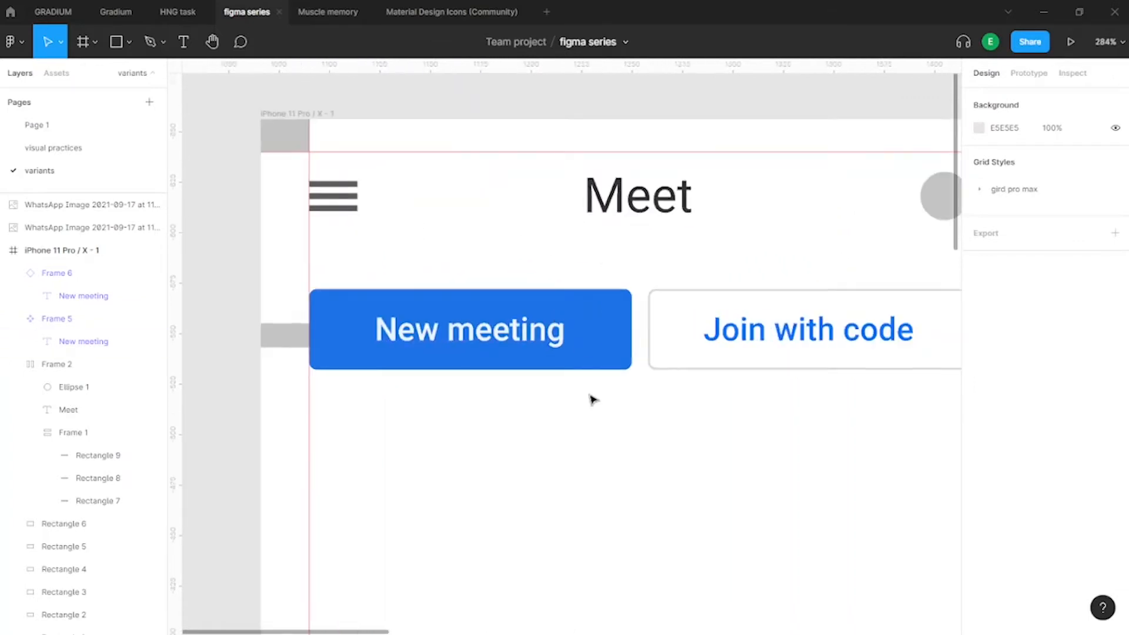
scroll(591, 399, "down", 3)
Add a second variant to the New meeting button component inside the Meet frame
left_click(585, 327)
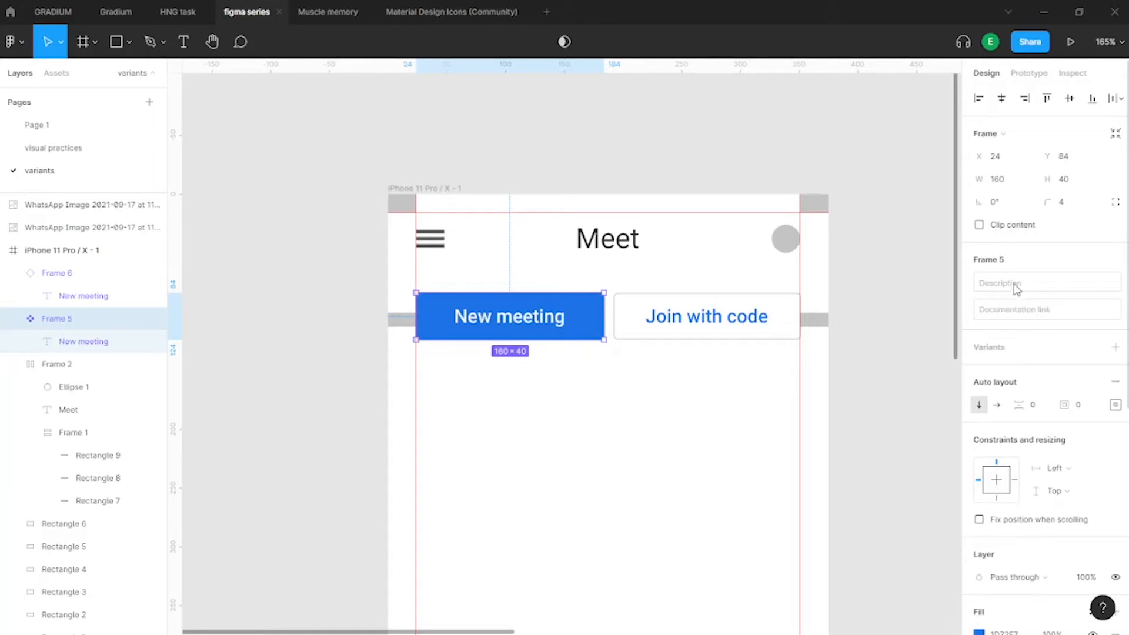
scroll(1032, 294, "down", 3)
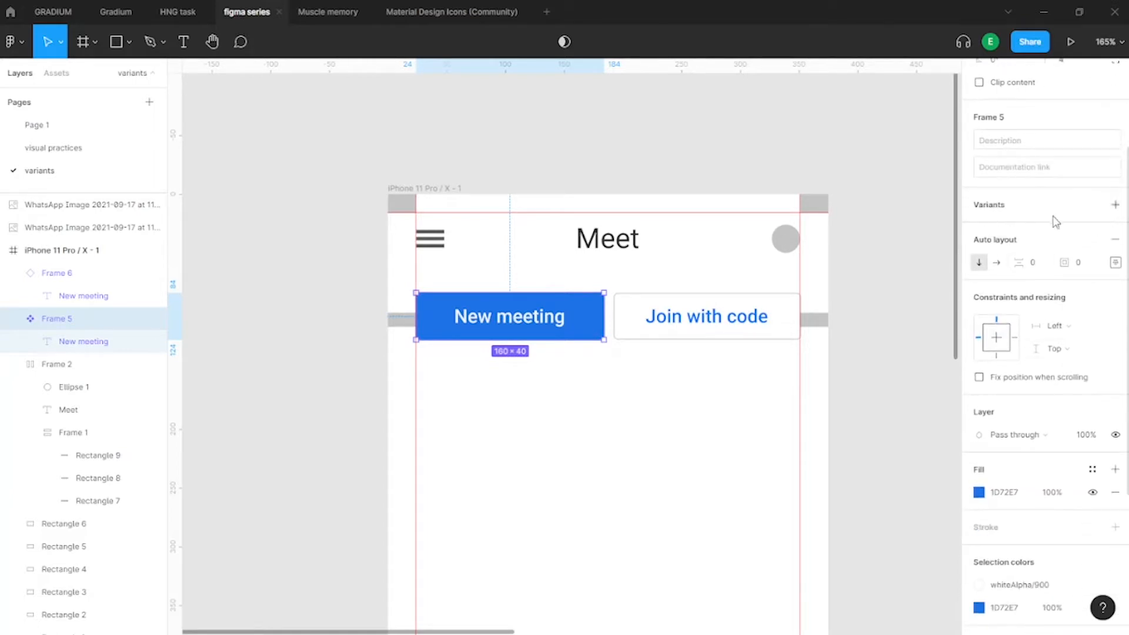
left_click(1116, 206)
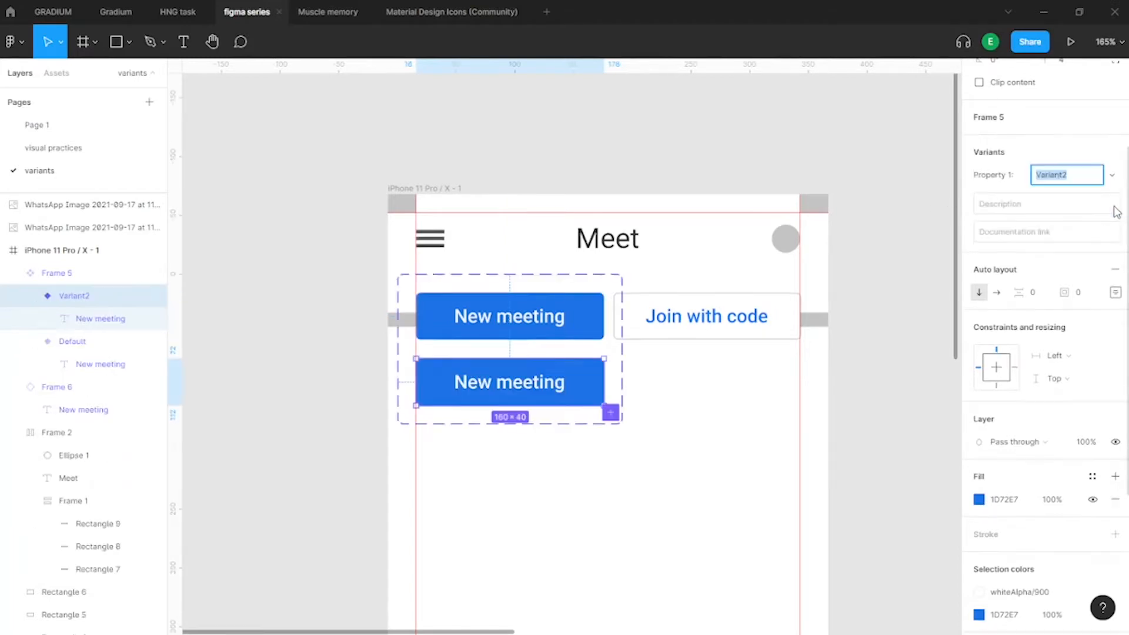
scroll(529, 347, "down", 5)
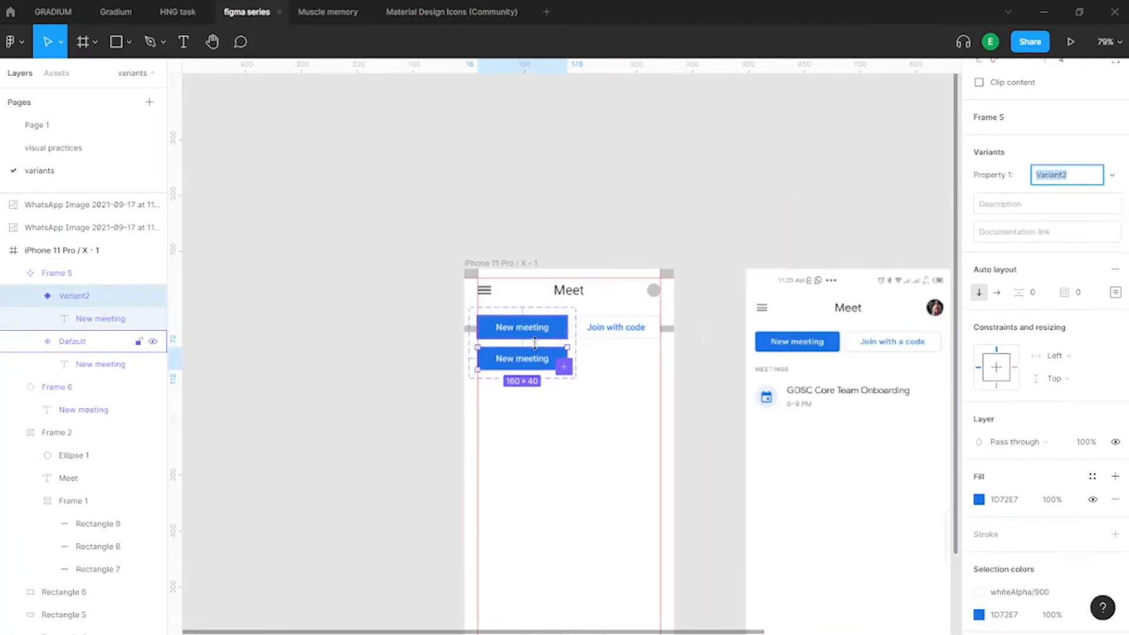
Undo the second variant added to the New meeting component inside the Meet frame and clear the selection
key("ctrl+z")
left_click(516, 428)
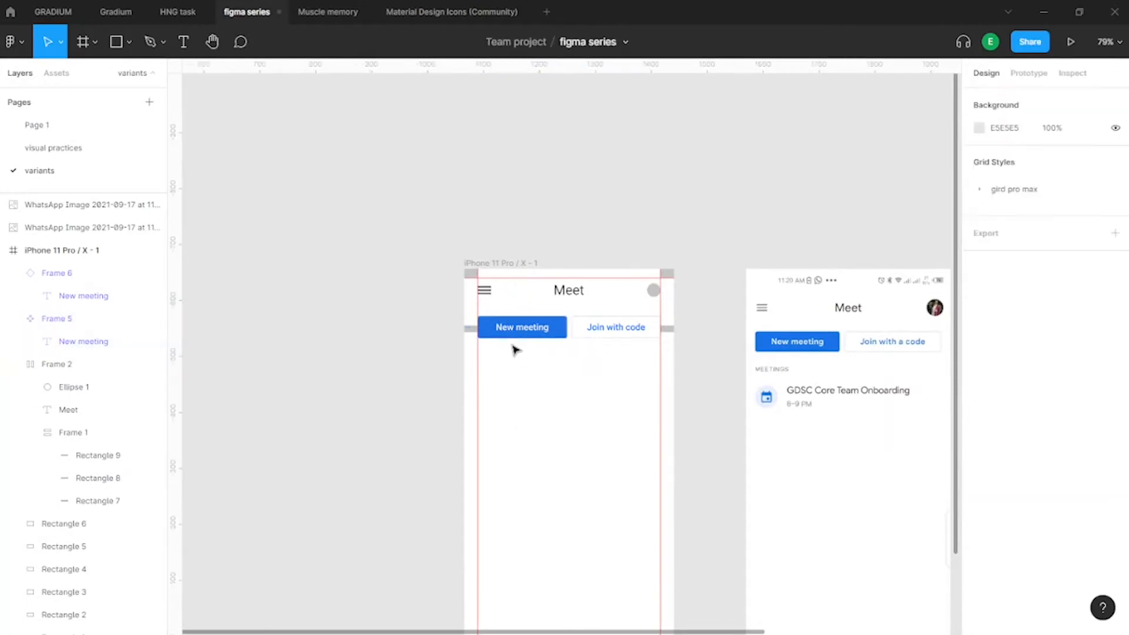
left_click(510, 331)
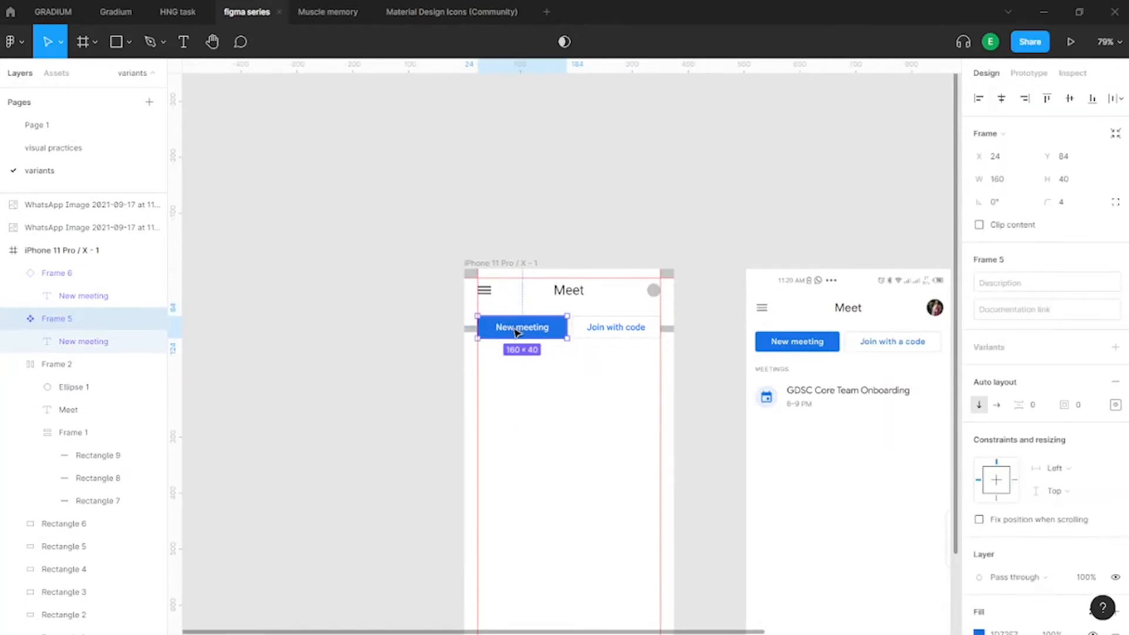
left_click_drag(515, 333, 318, 246)
key("ctrl+z")
Duplicate the New meeting component in place and move the main component outside the iPhone frame to X 743, Y -607
scroll(568, 366, "up", 3)
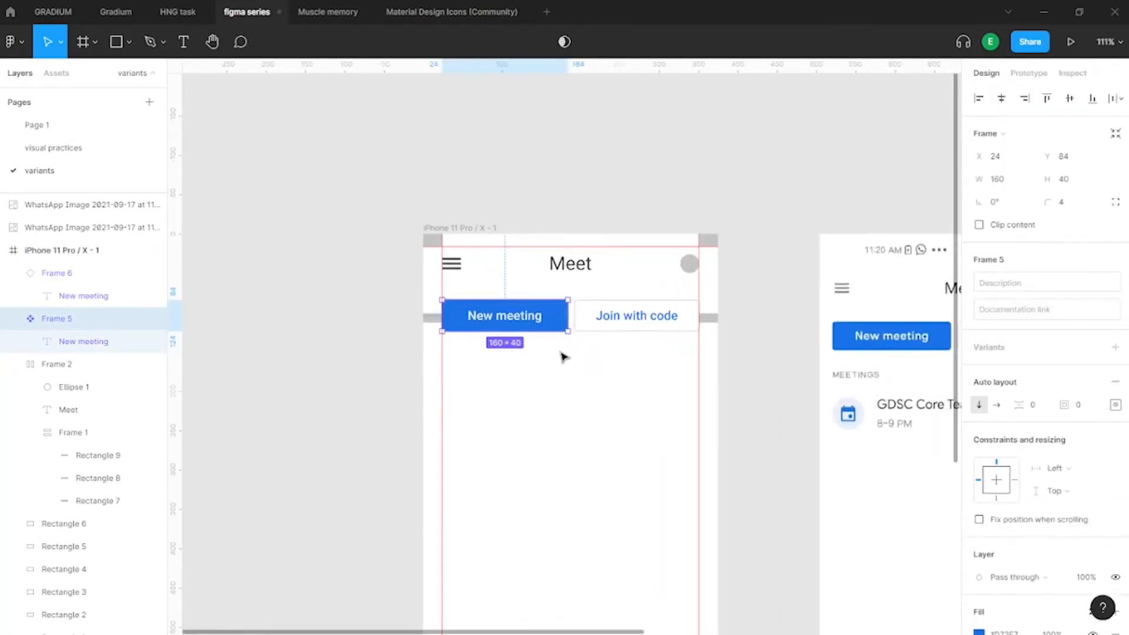
key("ctrl+d")
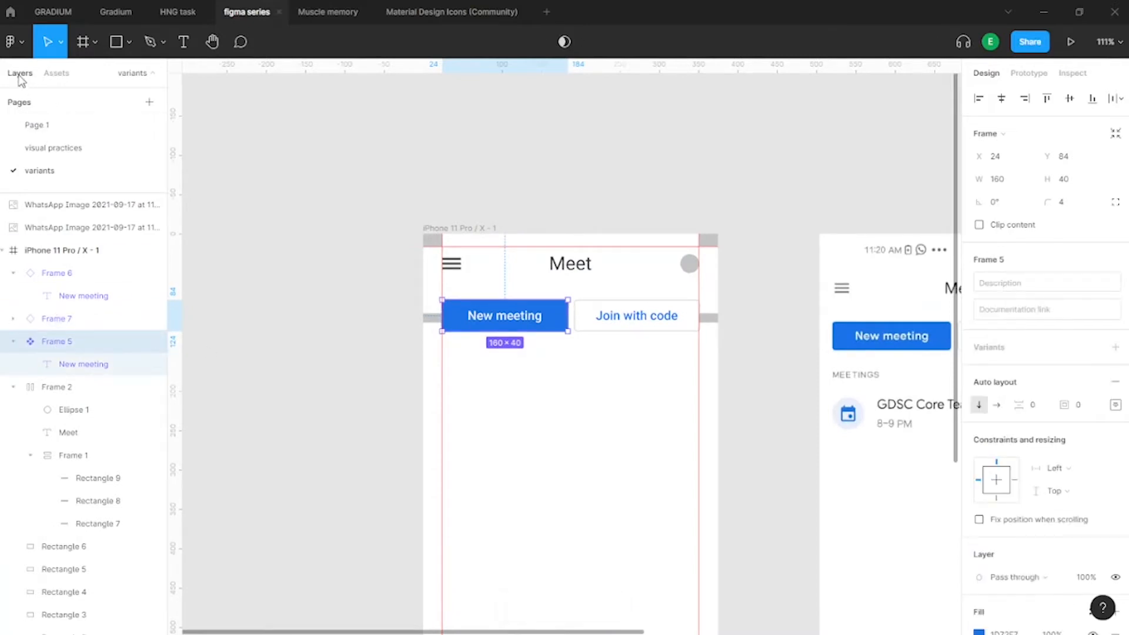
left_click(20, 345)
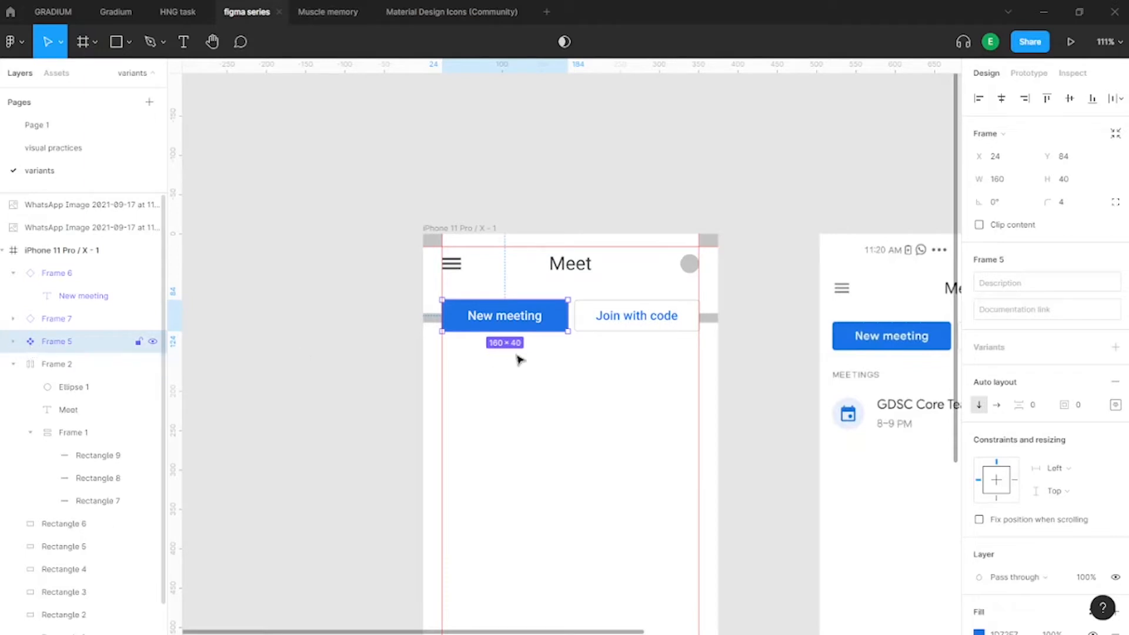
left_click_drag(519, 324, 272, 226)
scroll(310, 334, "left", 3)
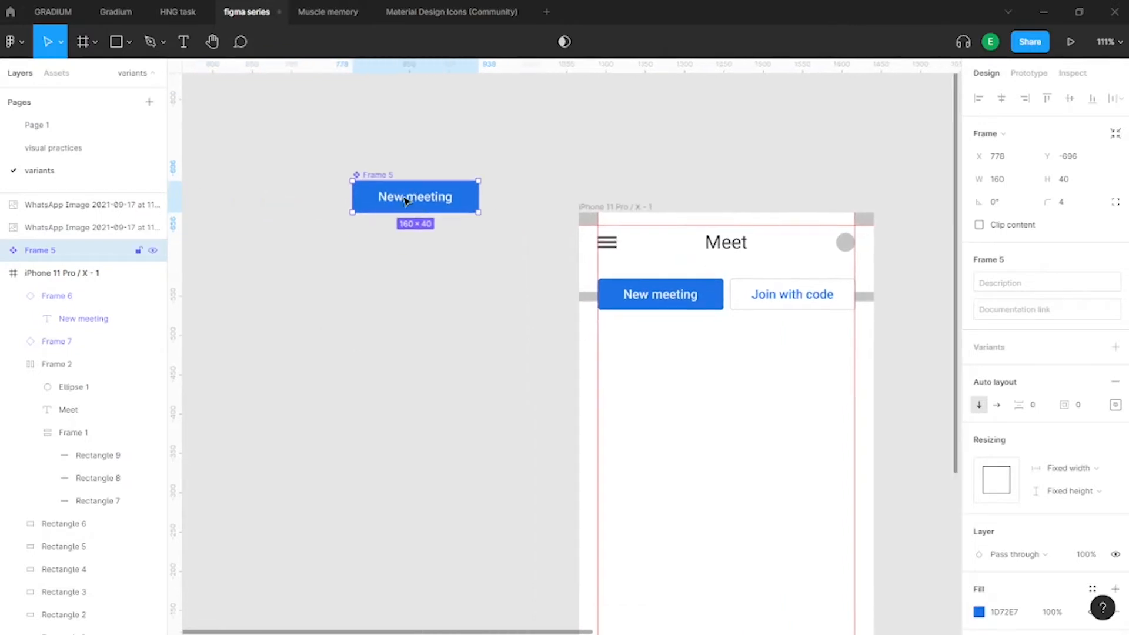
left_click_drag(403, 198, 370, 222)
left_click(467, 354)
left_click(322, 199)
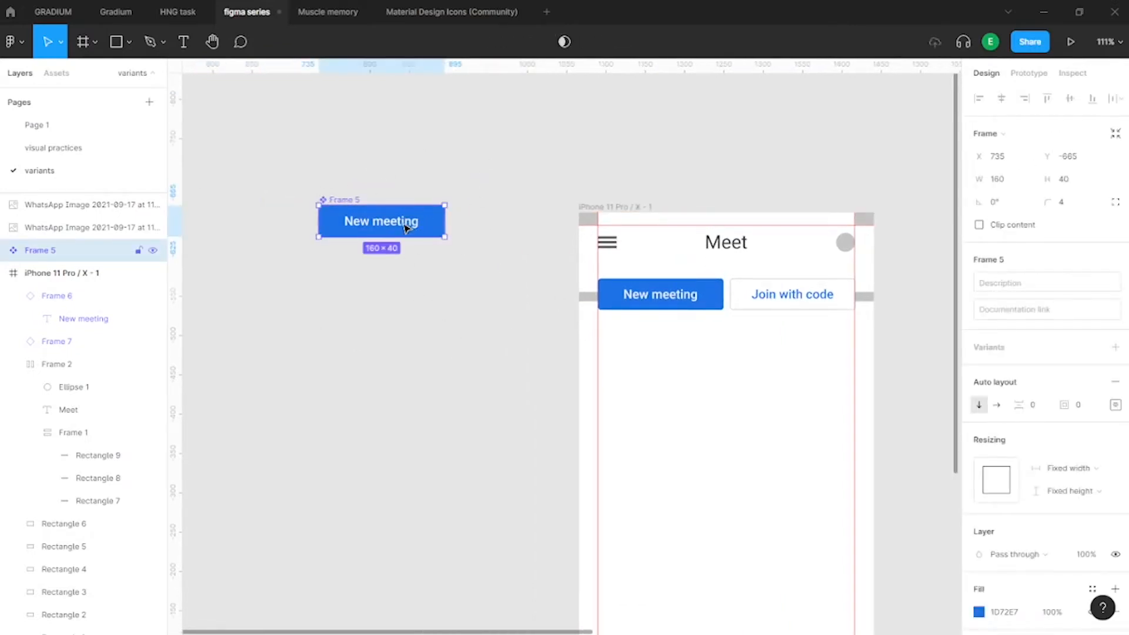
left_click_drag(403, 221, 409, 267)
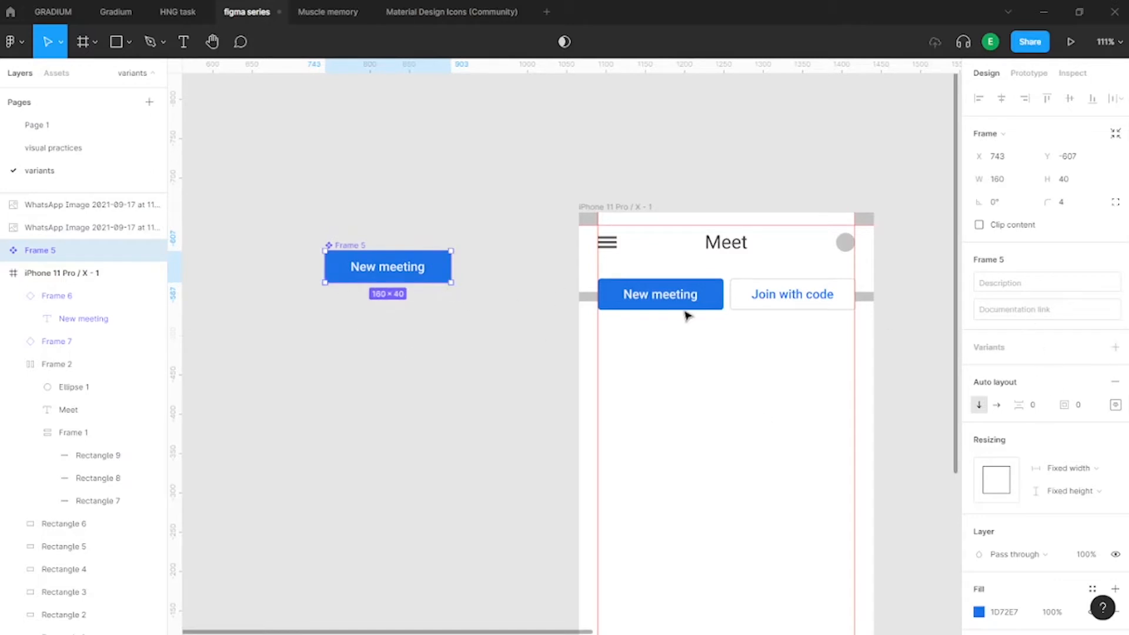
Add a second variant to the New meeting main component beside the iPhone frame
left_click(1115, 347)
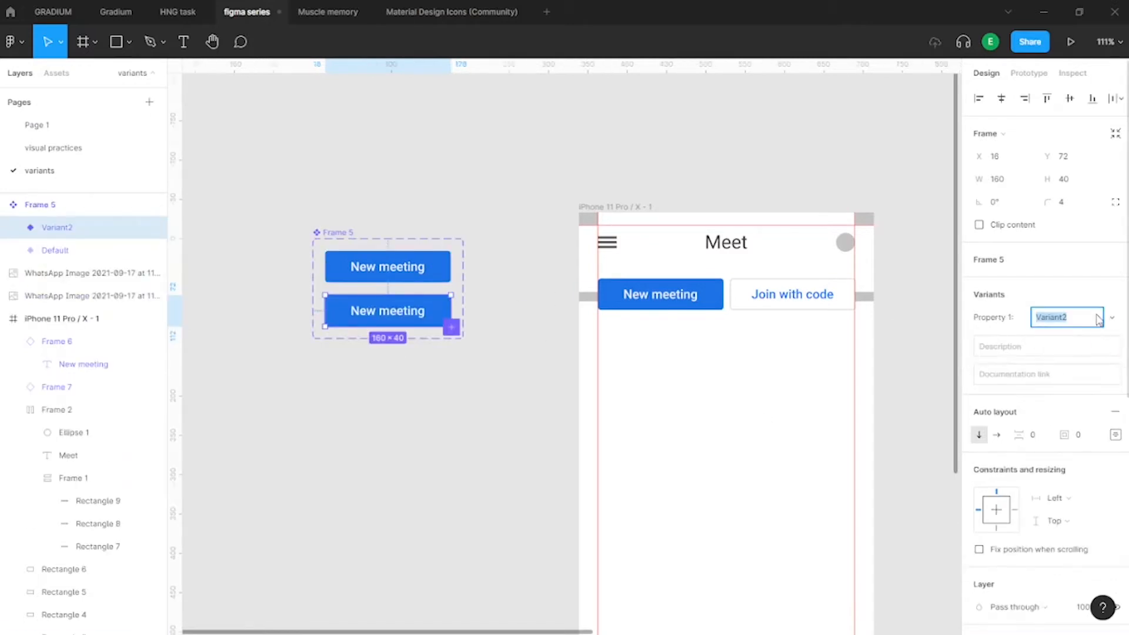
scroll(434, 421, "left", 1)
scroll(379, 324, "up", 1)
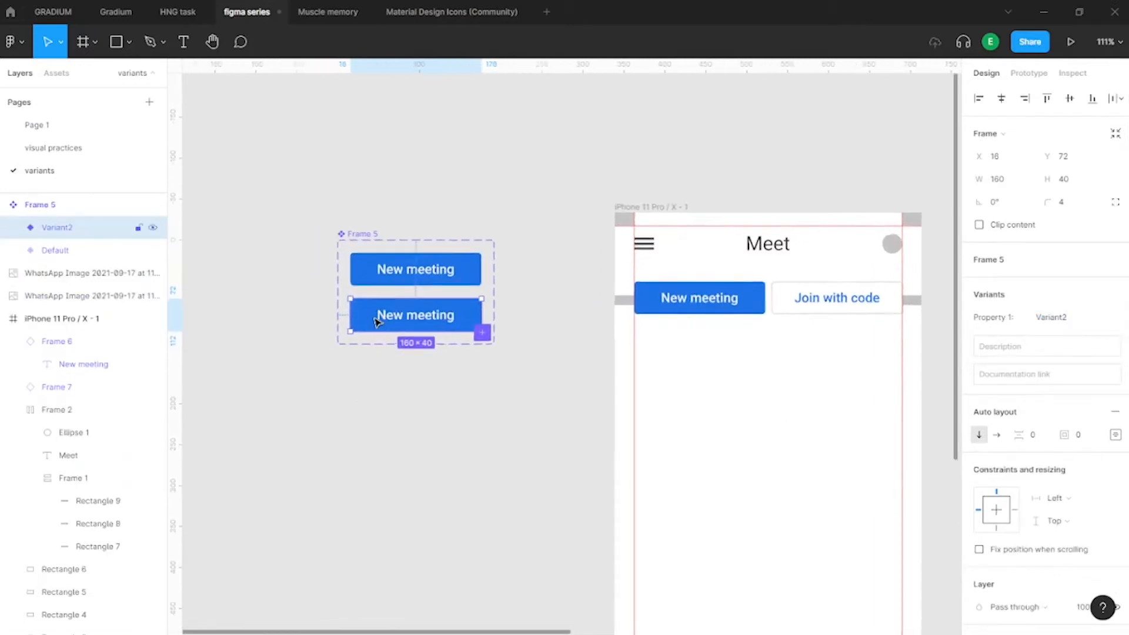
scroll(377, 321, "up", 1)
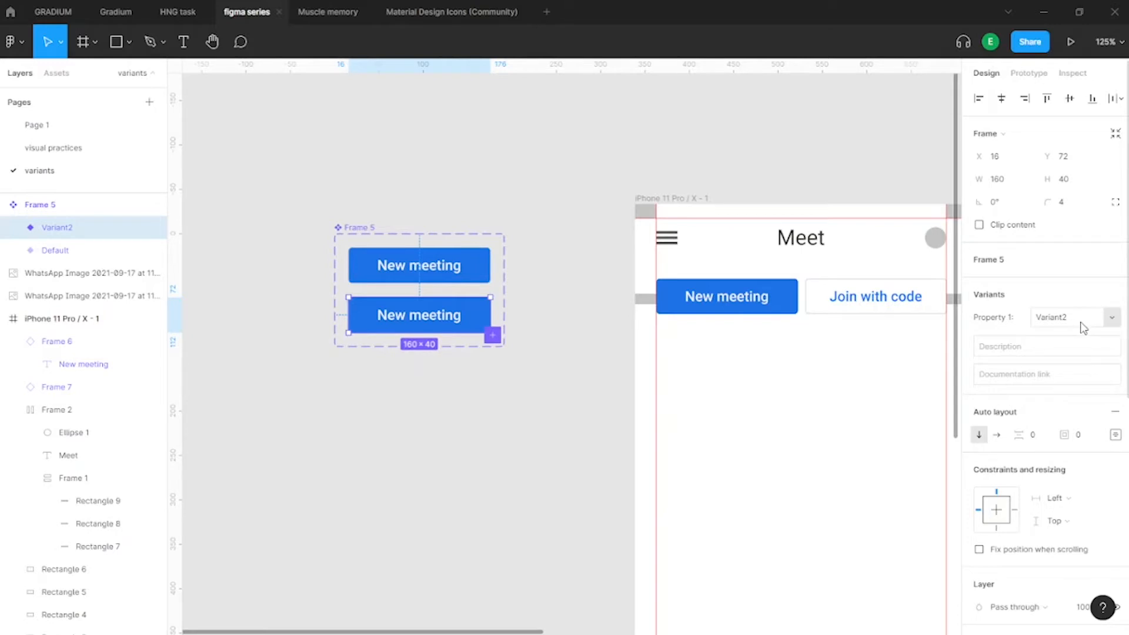
Set the Property 1 value of the lower New meeting variant to Default
left_click(1112, 320)
left_click(1069, 299)
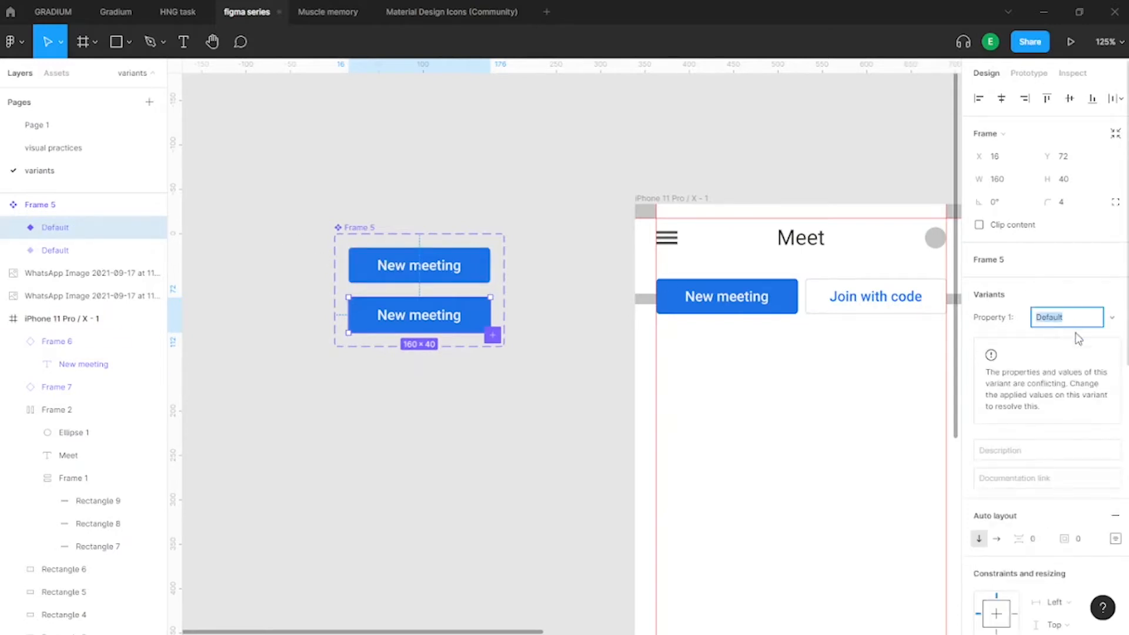
left_click(1105, 320)
left_click(1067, 307)
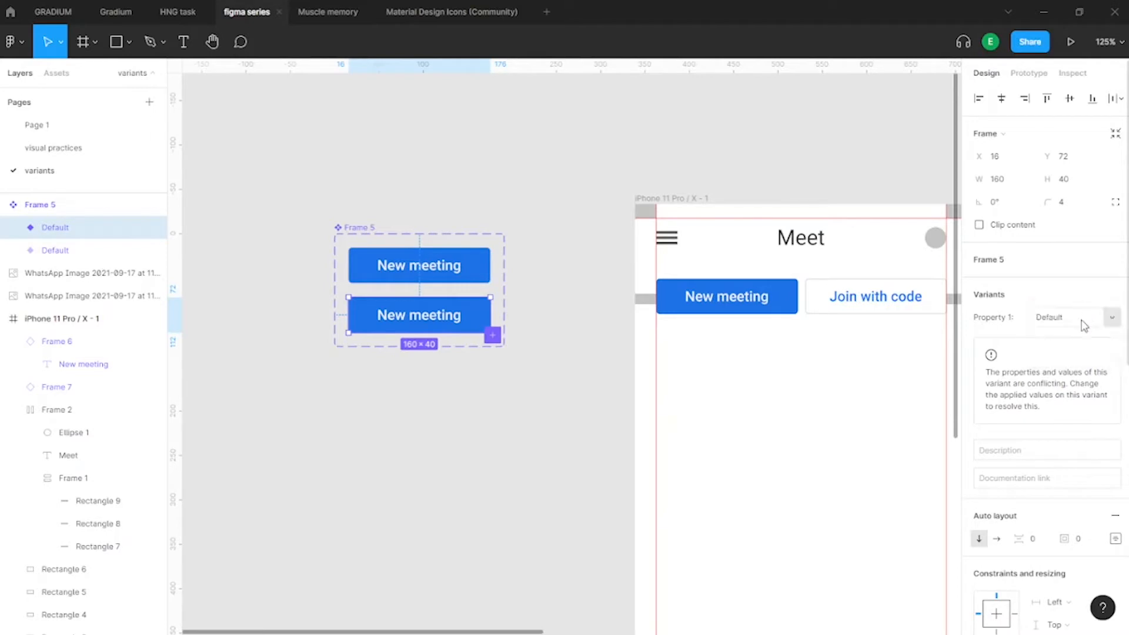
left_click(418, 294)
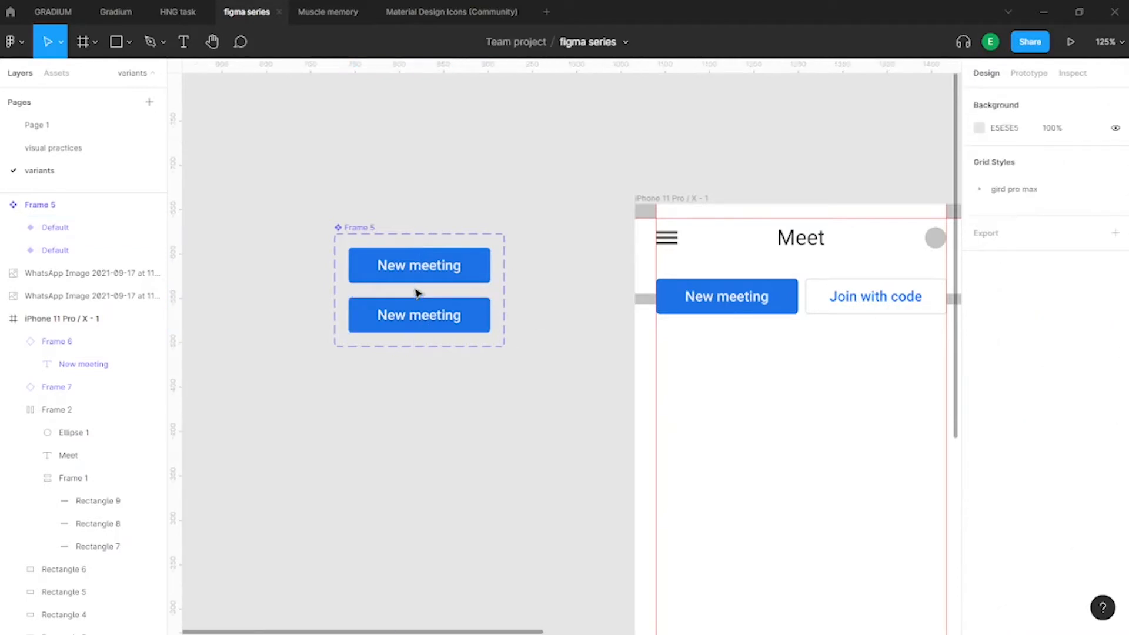
Assign the upper New meeting variant a new Property 1 value named New value
left_click(418, 275)
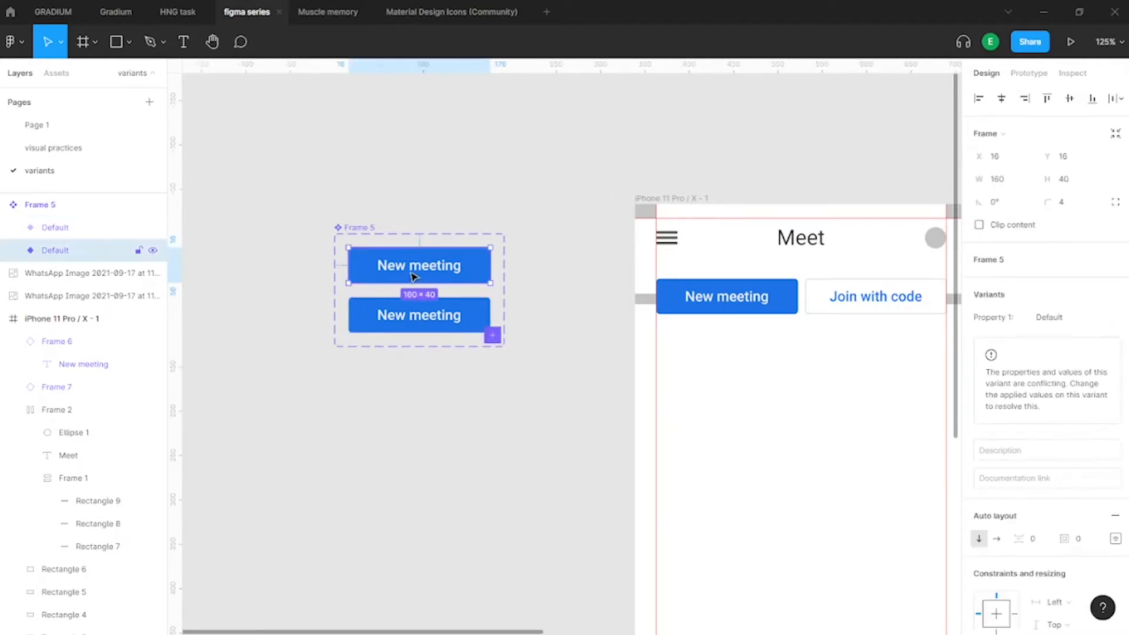
left_click(1112, 317)
left_click(1097, 348)
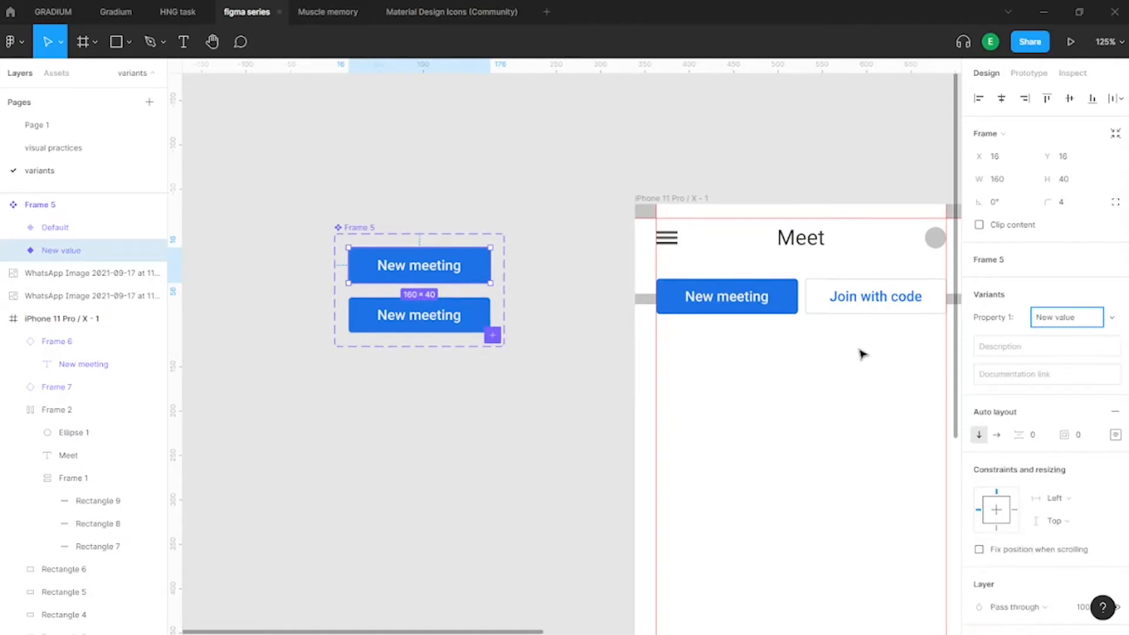
key("ctrl+a")
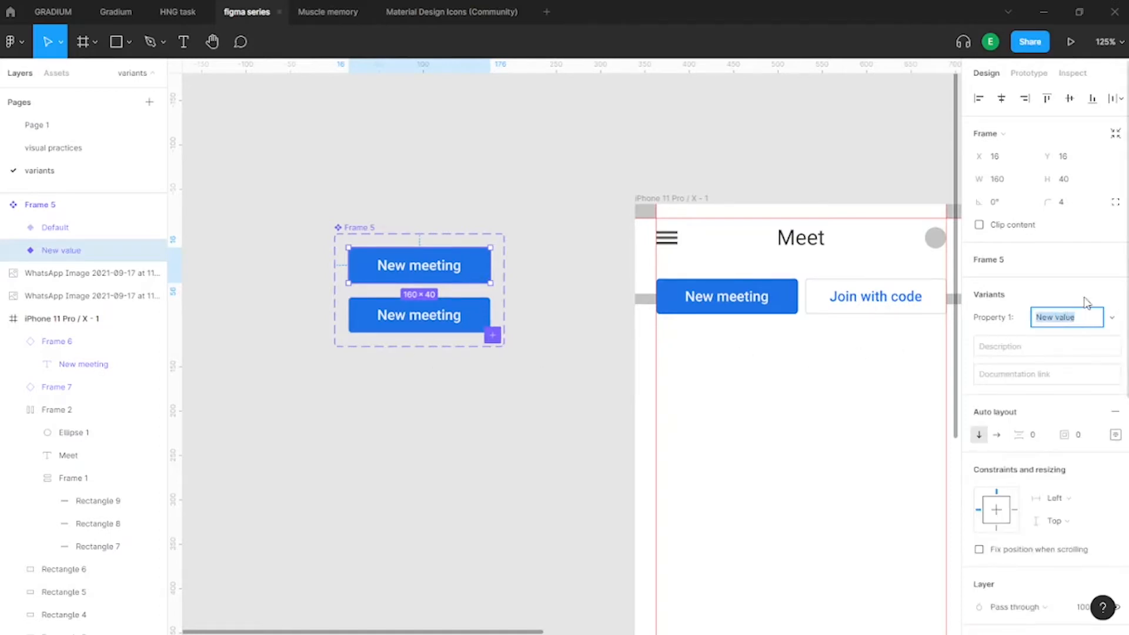
Examine the variant properties of the Frame 5 component set and of its upper New meeting button
scroll(448, 222, "up", 2)
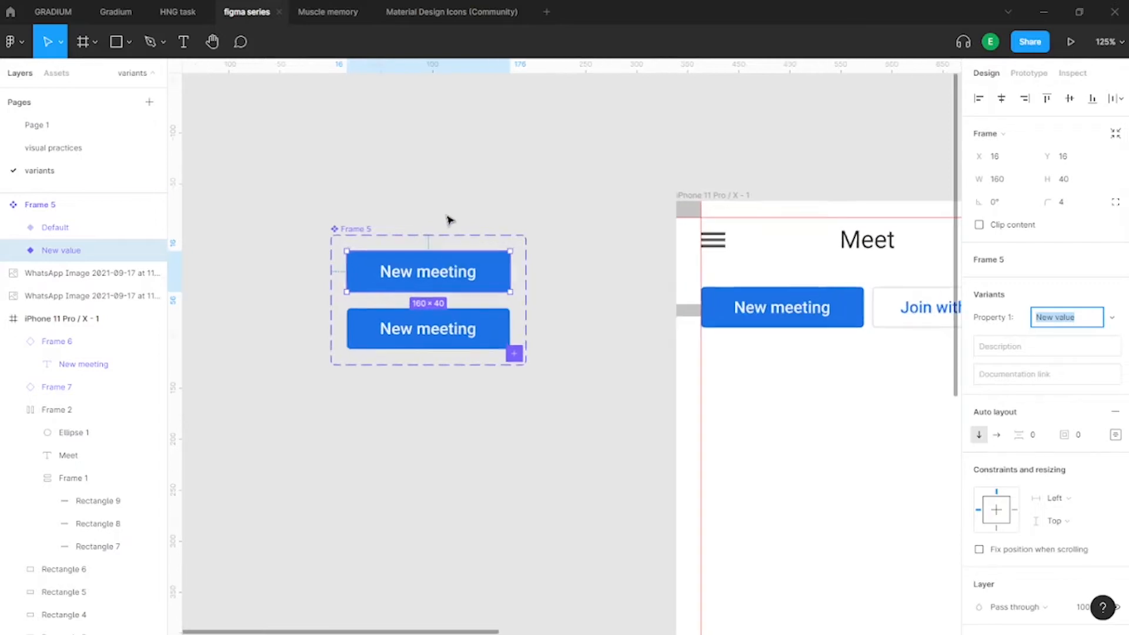
left_click(448, 221)
scroll(474, 318, "up", 2)
left_click(358, 265)
scroll(541, 456, "left", 3)
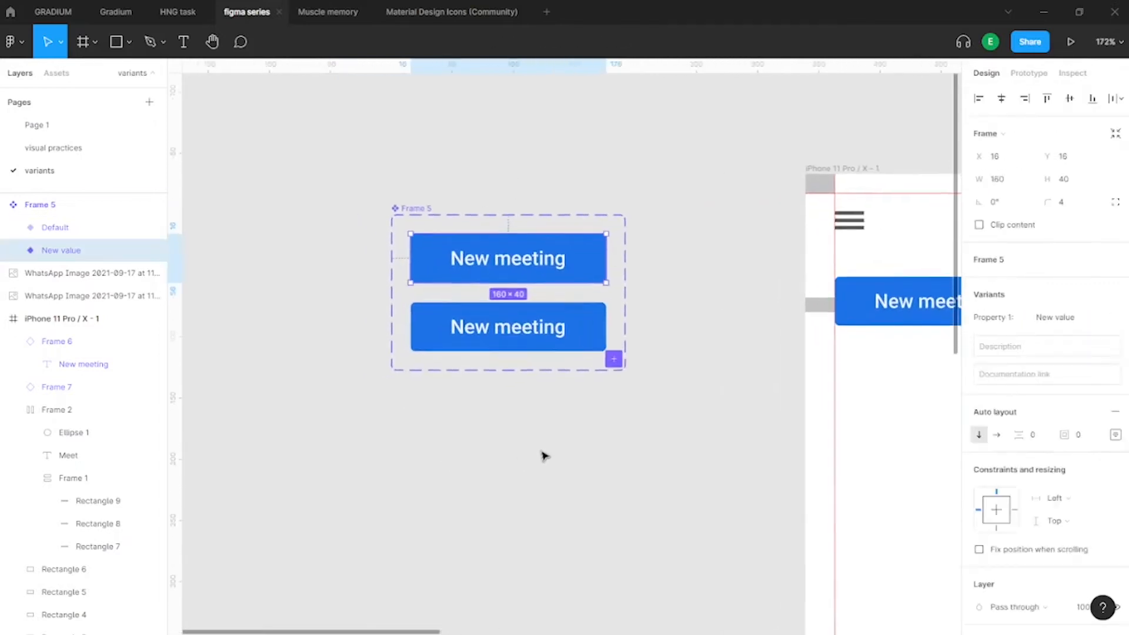
scroll(405, 210, "up", 2)
scroll(406, 210, "down", 3)
scroll(376, 206, "up", 1)
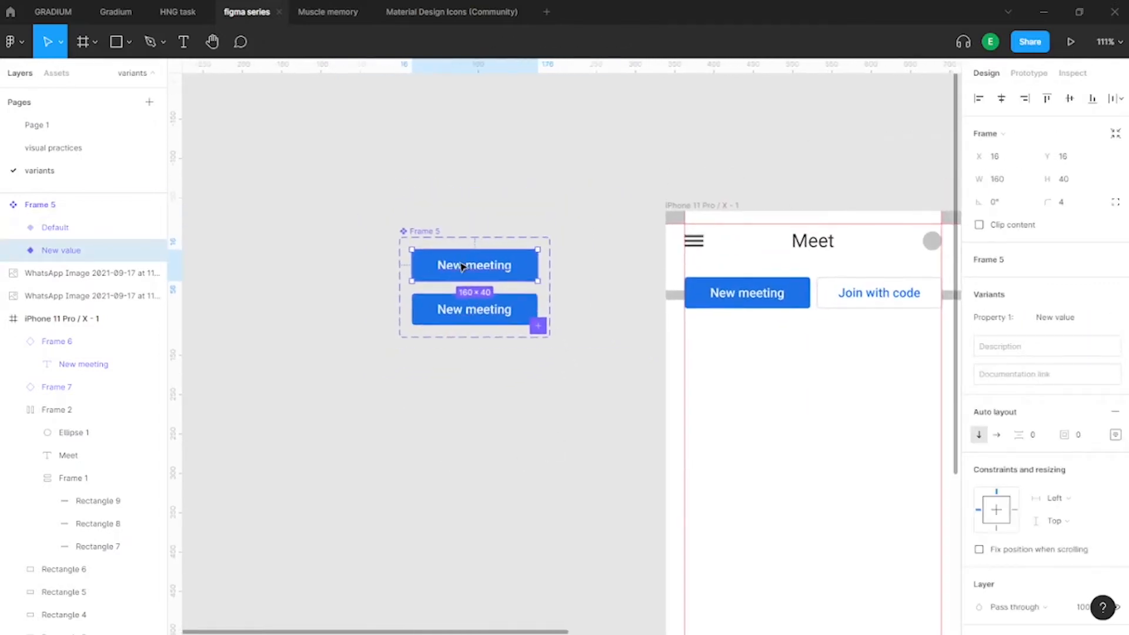
scroll(340, 202, "up", 2)
left_click(402, 220)
scroll(402, 221, "down", 2)
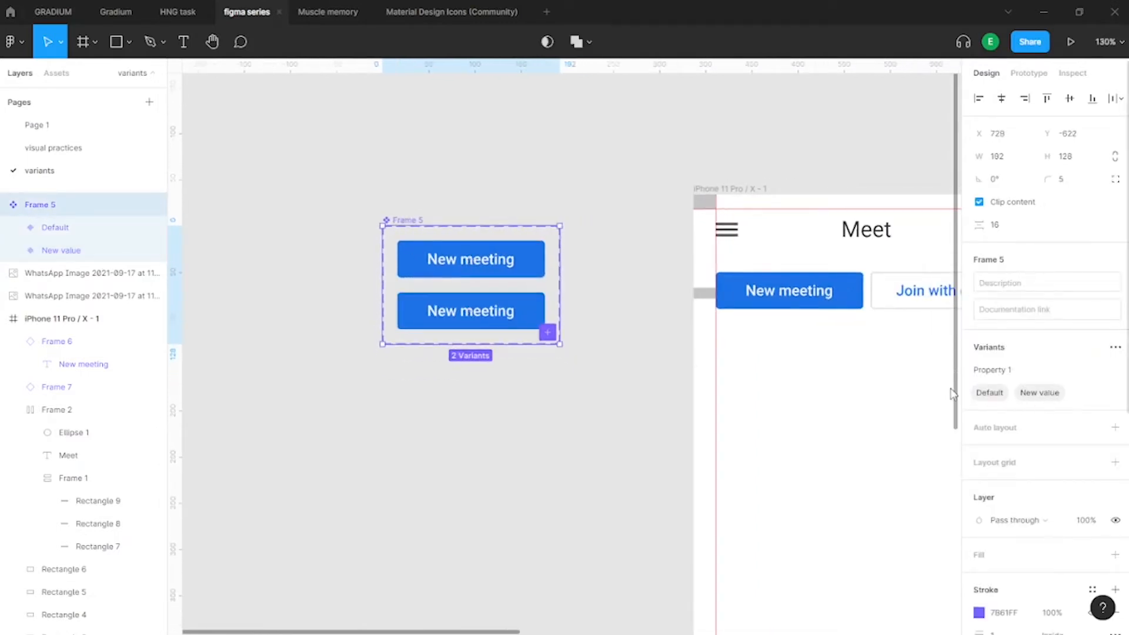
scroll(484, 285, "up", 5)
left_click(545, 268)
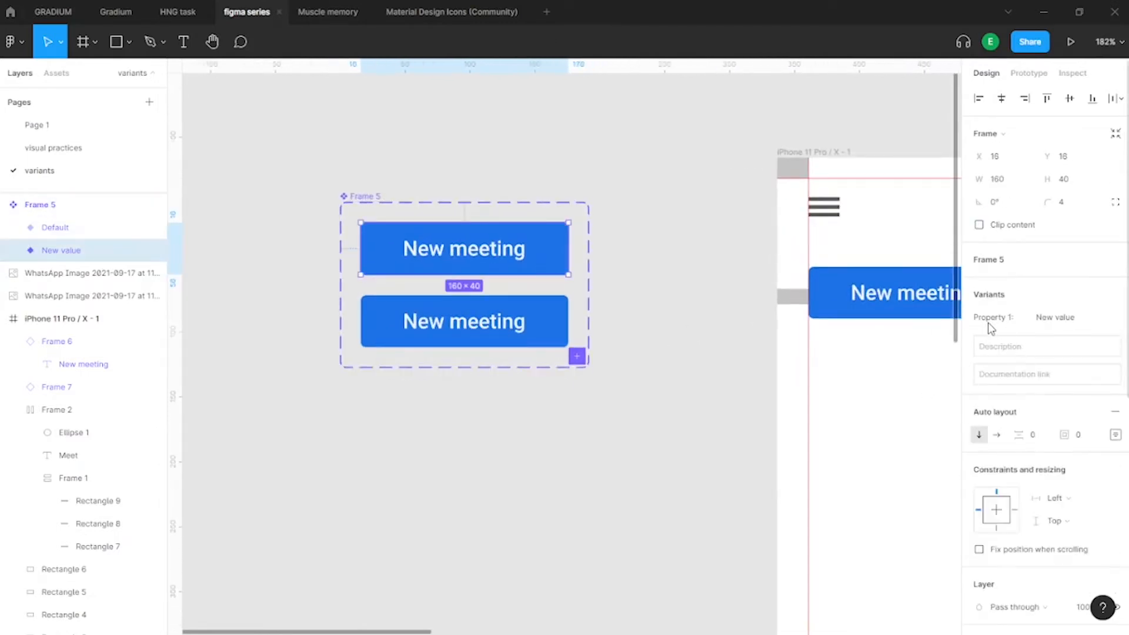
left_click(1057, 322)
Rename the variant property of the Frame 5 component set from Property 1 to buttons
left_click(366, 199)
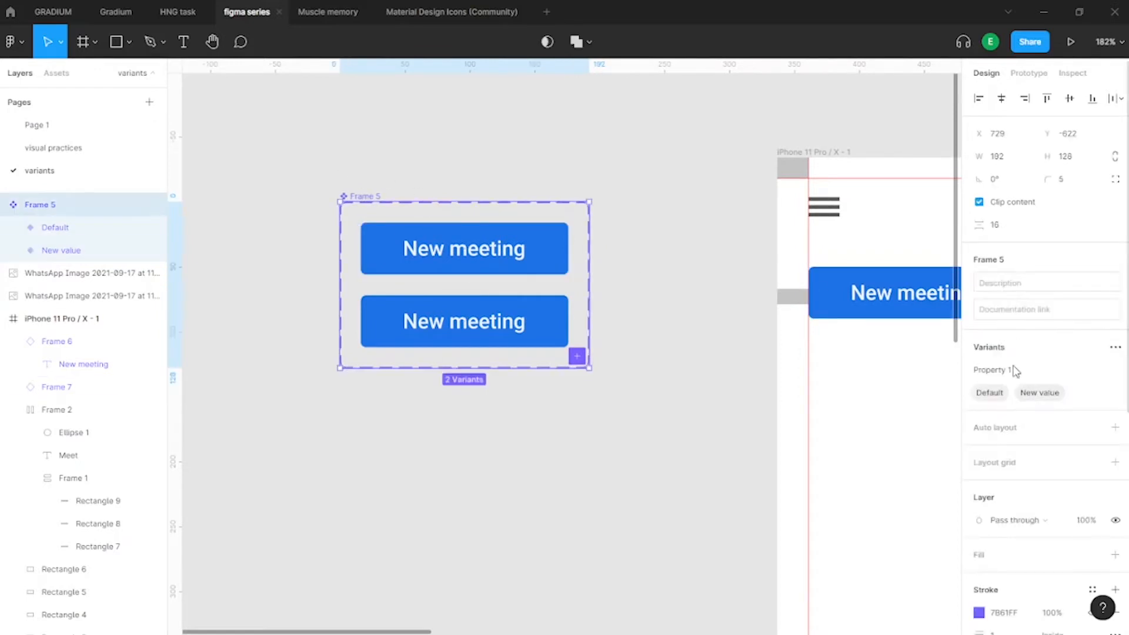
left_click(993, 370)
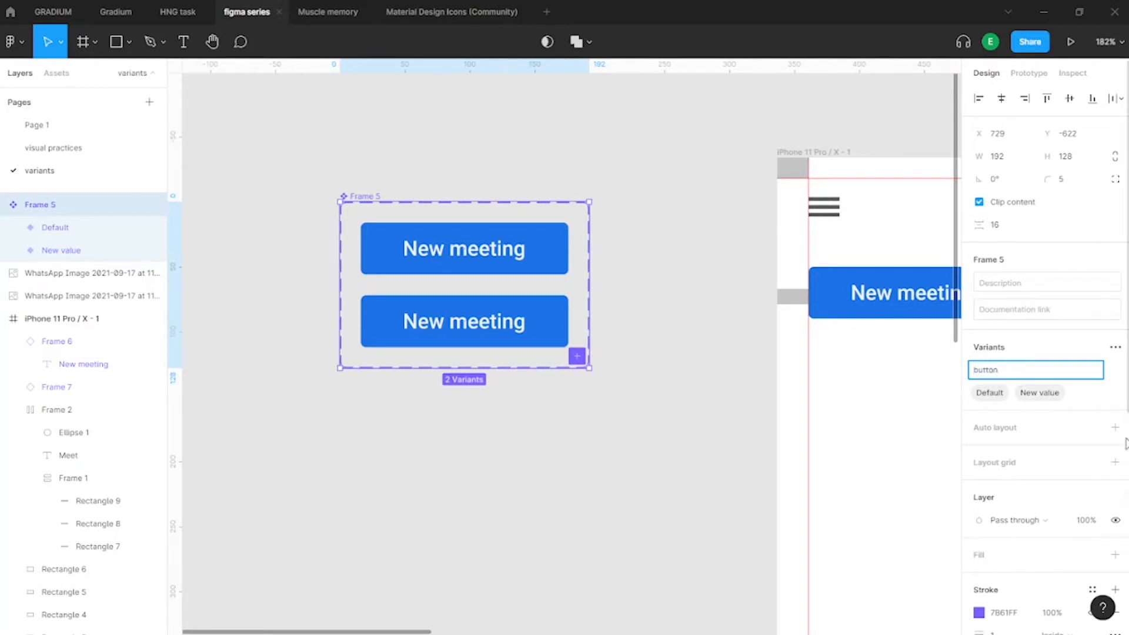
type("buttons")
key("Return")
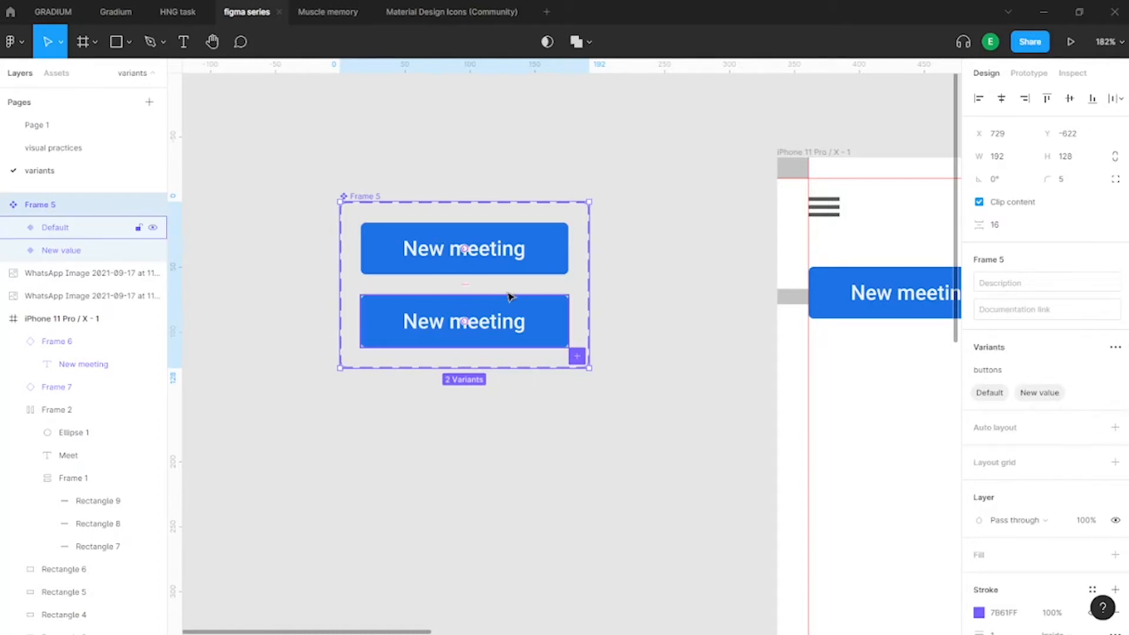
Set the buttons property to CTA 1 for the upper variant and CTA 2 for the lower variant
left_click(499, 253)
left_click(1058, 320)
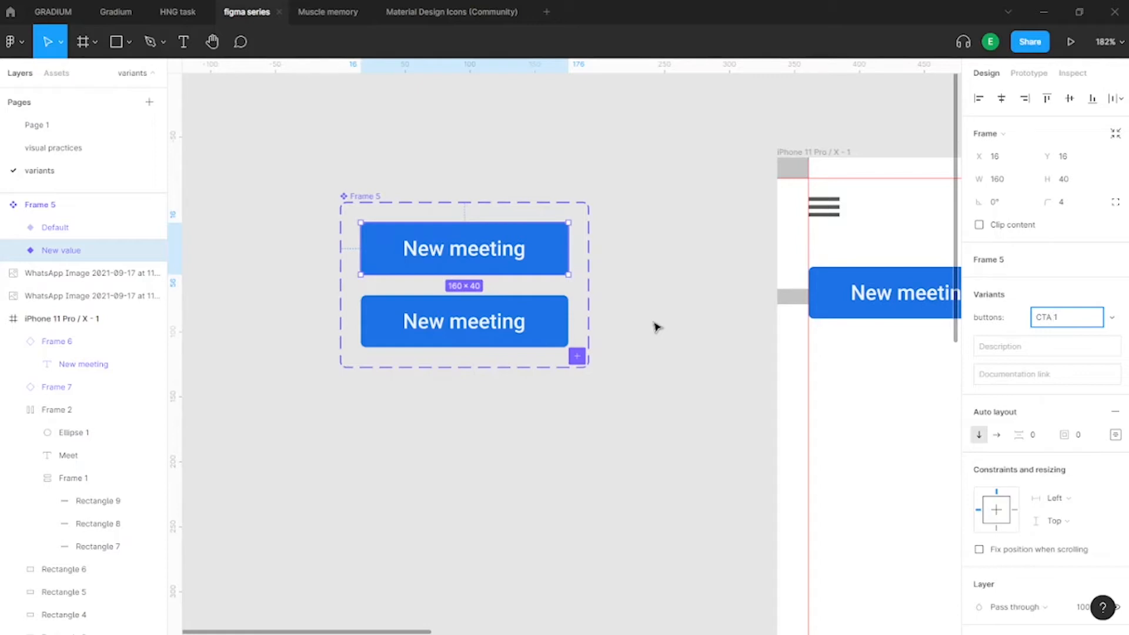
left_click(469, 325)
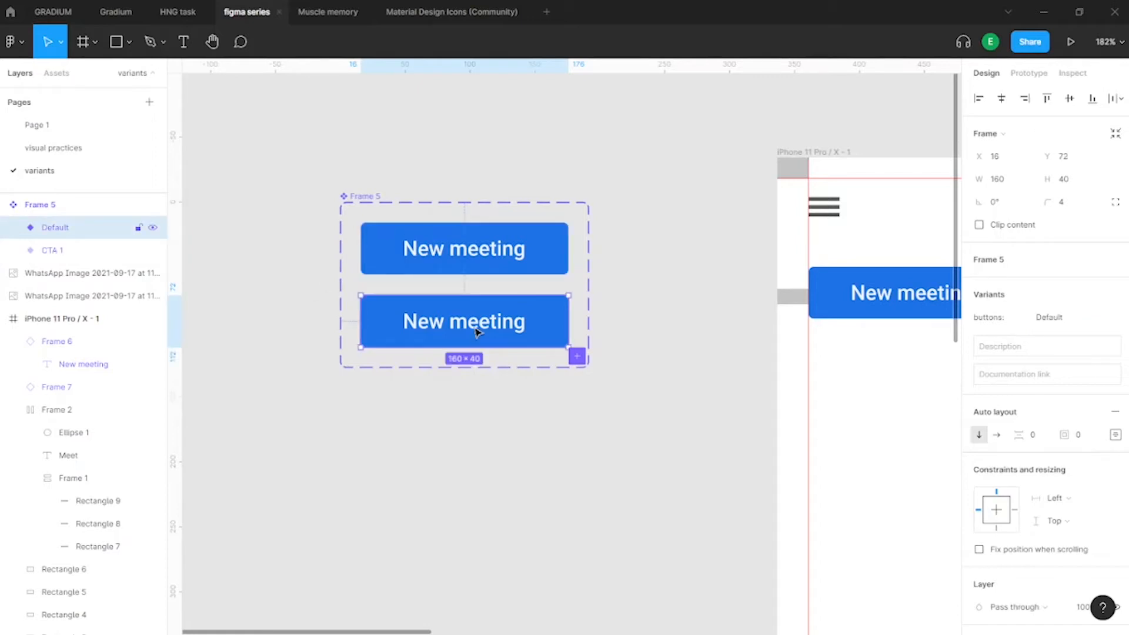
left_click(1058, 324)
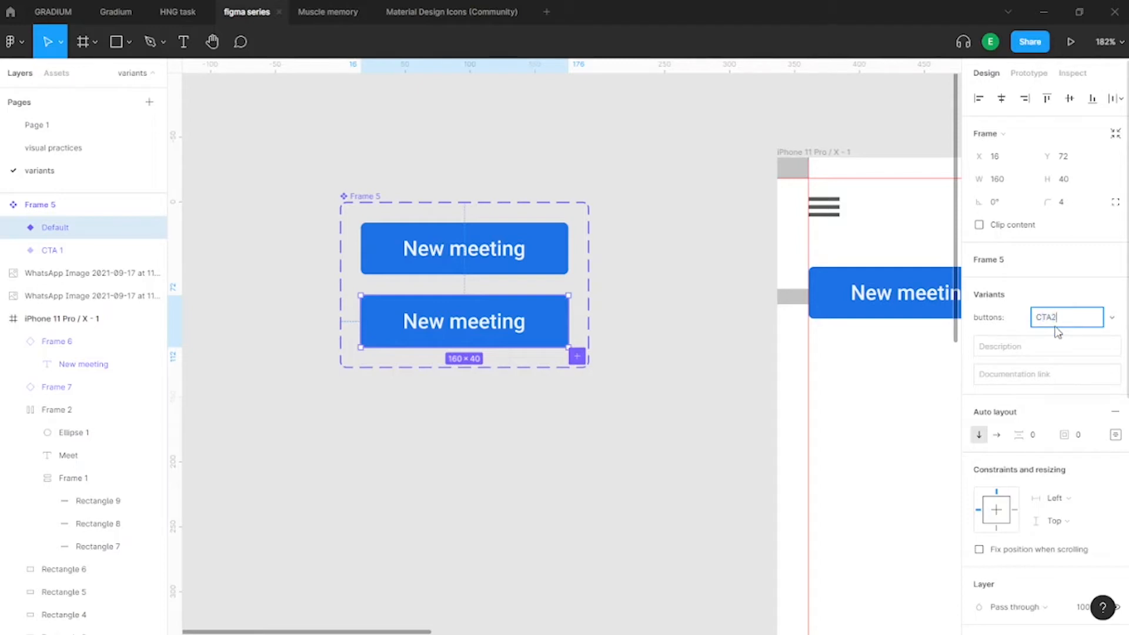
left_click(632, 134)
Compare the New meeting and Join with code buttons on the Meet screen with the CTA 2 variant
key("shift+1")
scroll(566, 323, "up", 2)
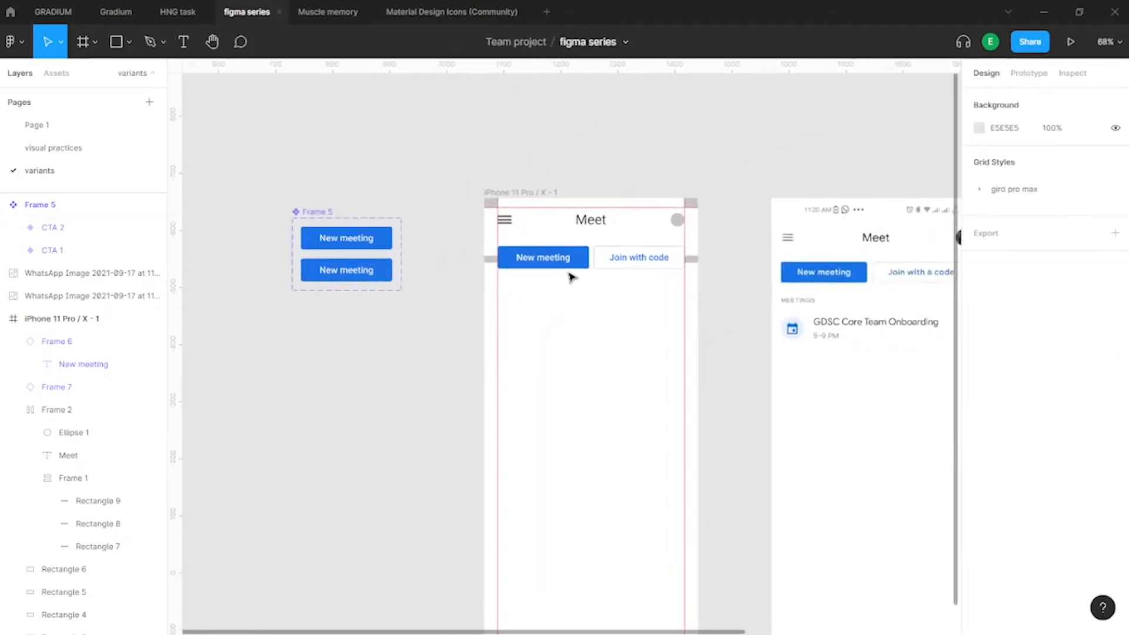
left_click(574, 260)
left_click(635, 263)
scroll(635, 265, "up", 3)
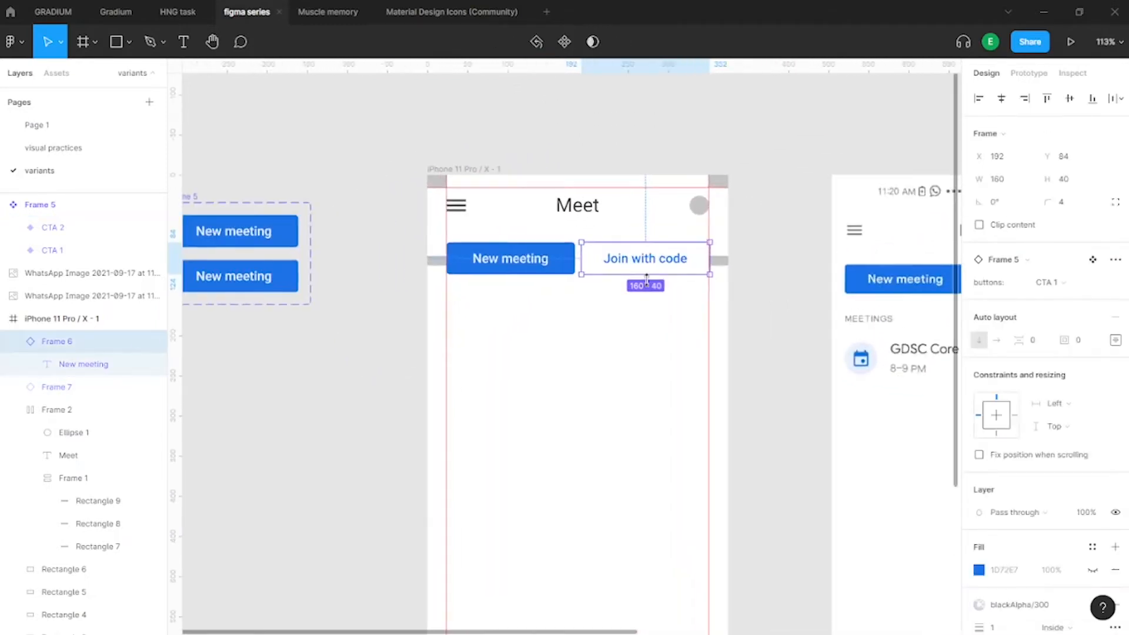
scroll(398, 326, "left", 4)
left_click(370, 266)
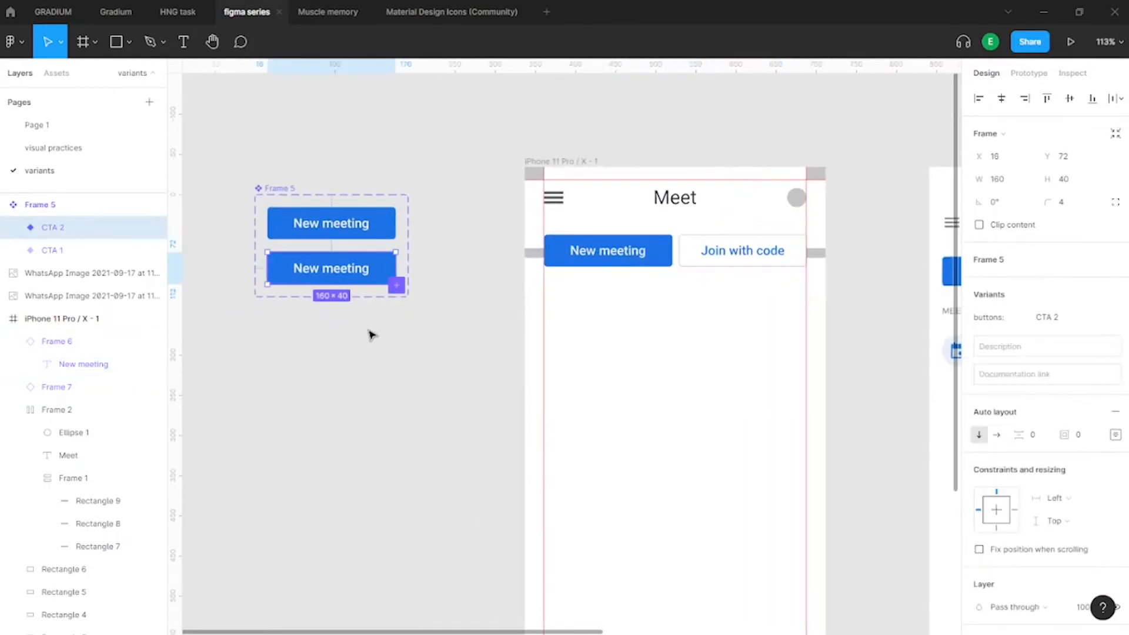
scroll(376, 331, "left", 2)
left_click(386, 331)
Move the Join with code button out of the iPhone frame and place it below the Frame 5 component set
left_click(762, 240)
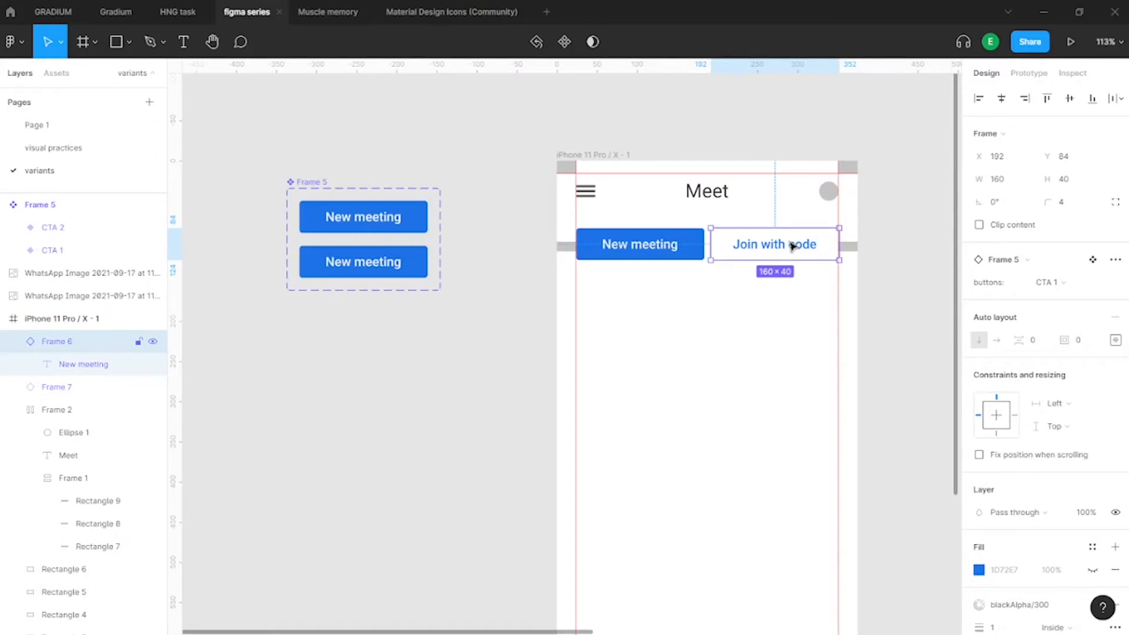
left_click_drag(792, 246, 386, 346)
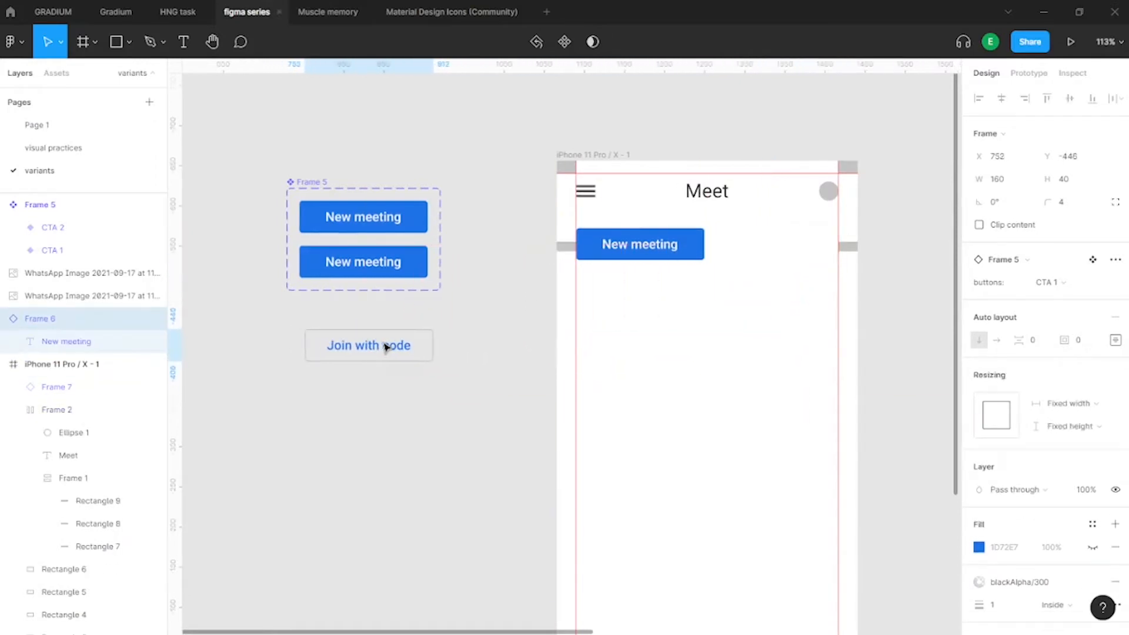
left_click(418, 270)
scroll(436, 307, "left", 3)
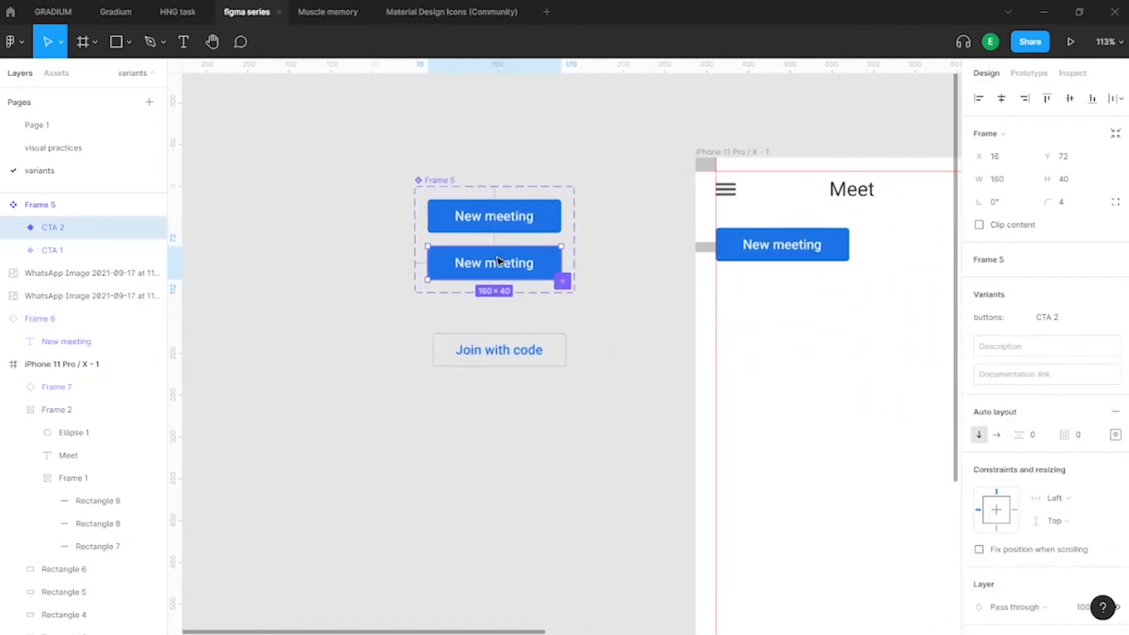
scroll(496, 261, "up", 5)
left_click(561, 405)
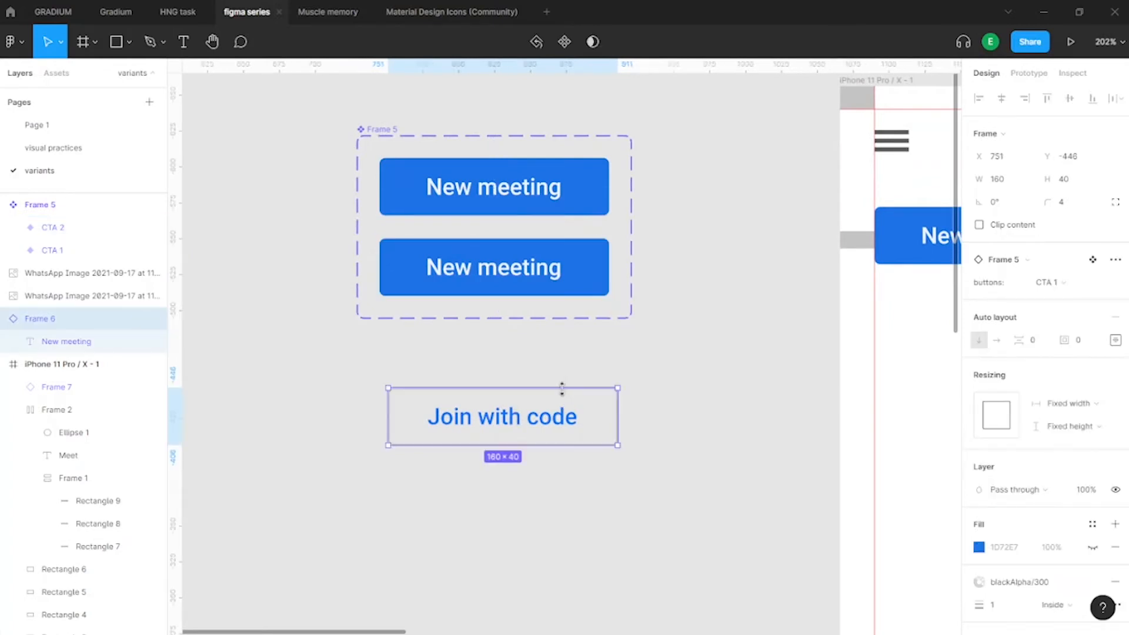
Apply the copied properties of the outlined Join with code button to the CTA 2 variant in Frame 5
left_click(578, 268)
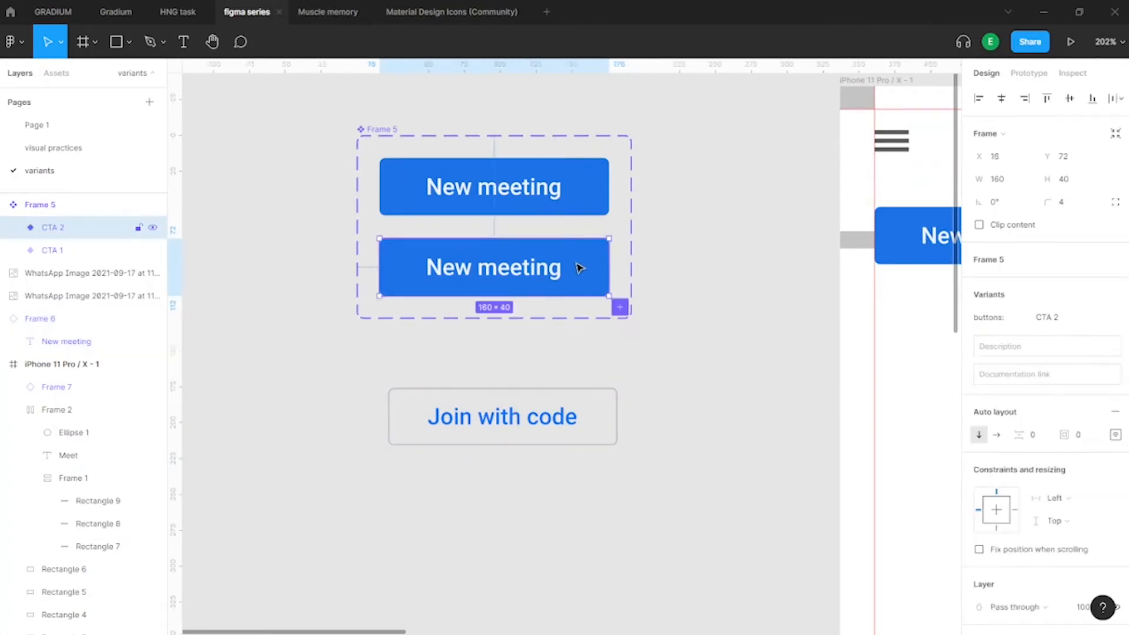
key("ctrl+alt+v")
scroll(490, 251, "down", 1)
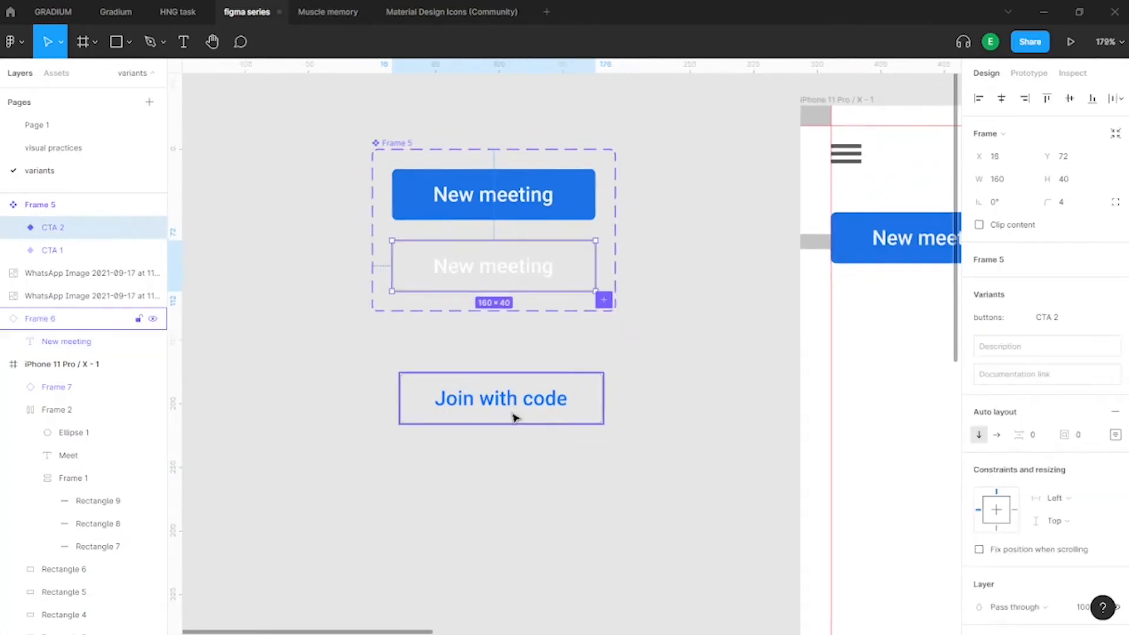
Detach the whiteAlpha/900 style from the CTA 2 variant's label and fill it with blue 1371FF sampled from the Join with code text
double_click(499, 272)
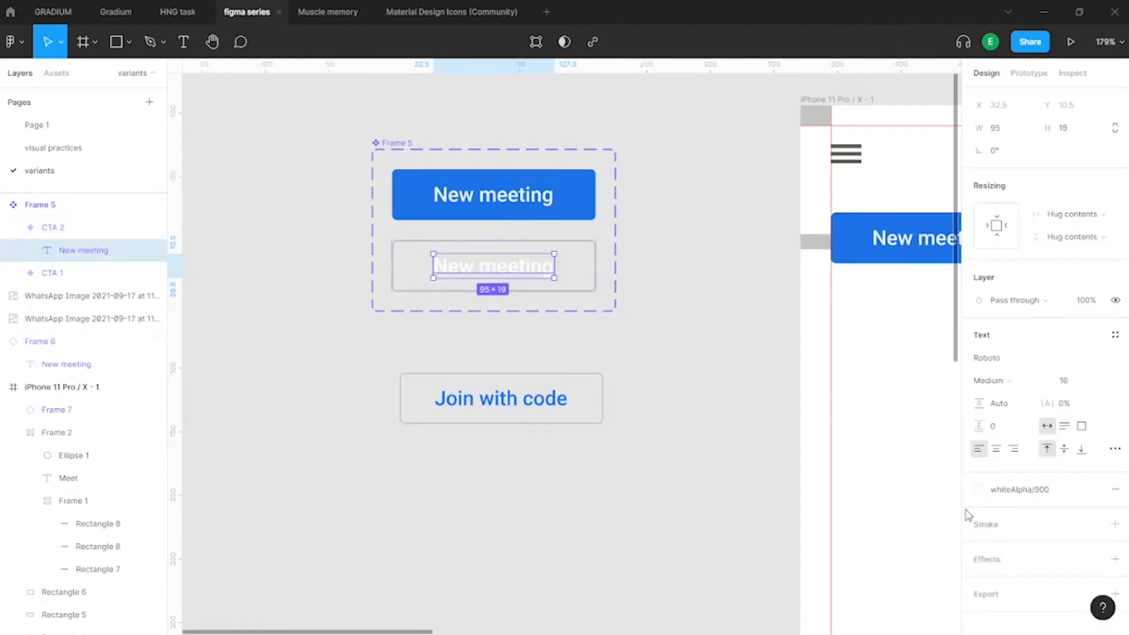
left_click(993, 490)
left_click(1002, 331)
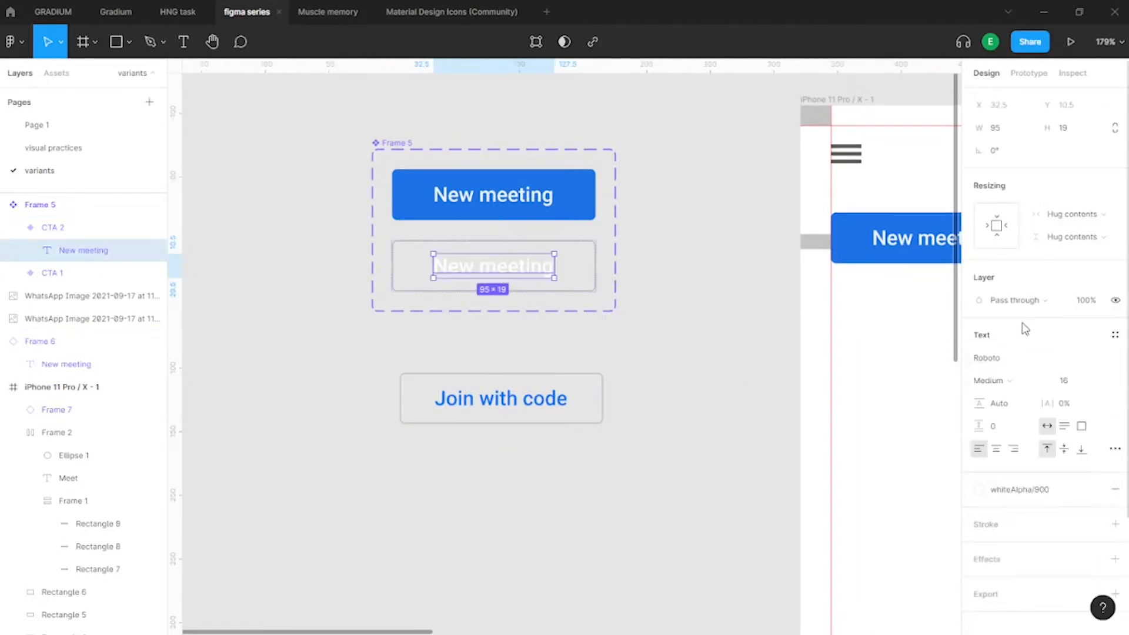
left_click(1097, 494)
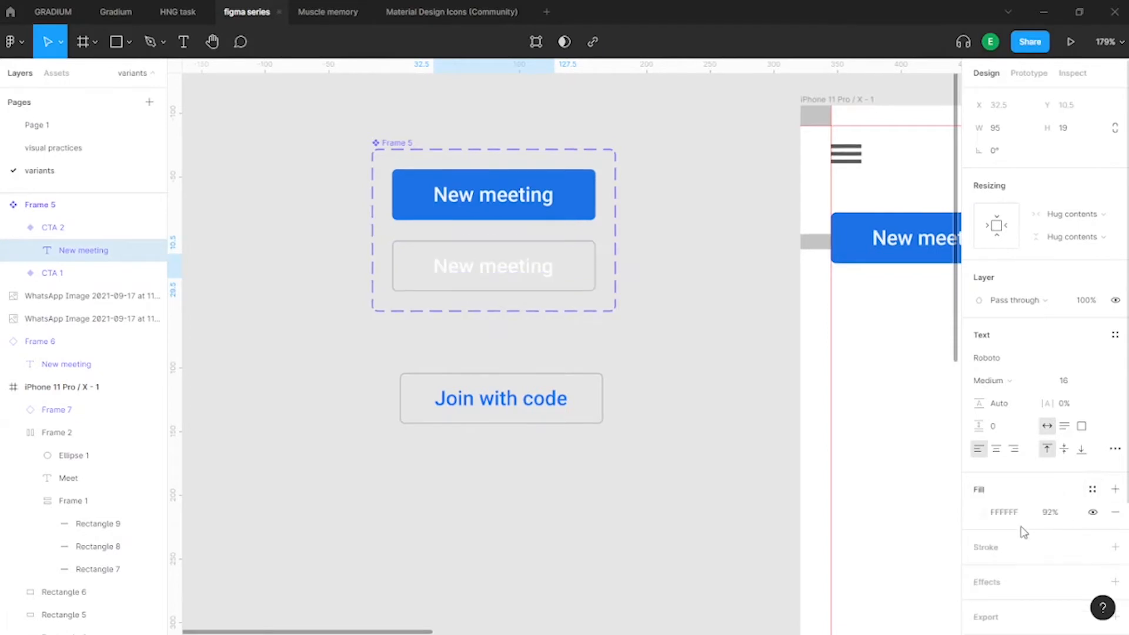
left_click(979, 513)
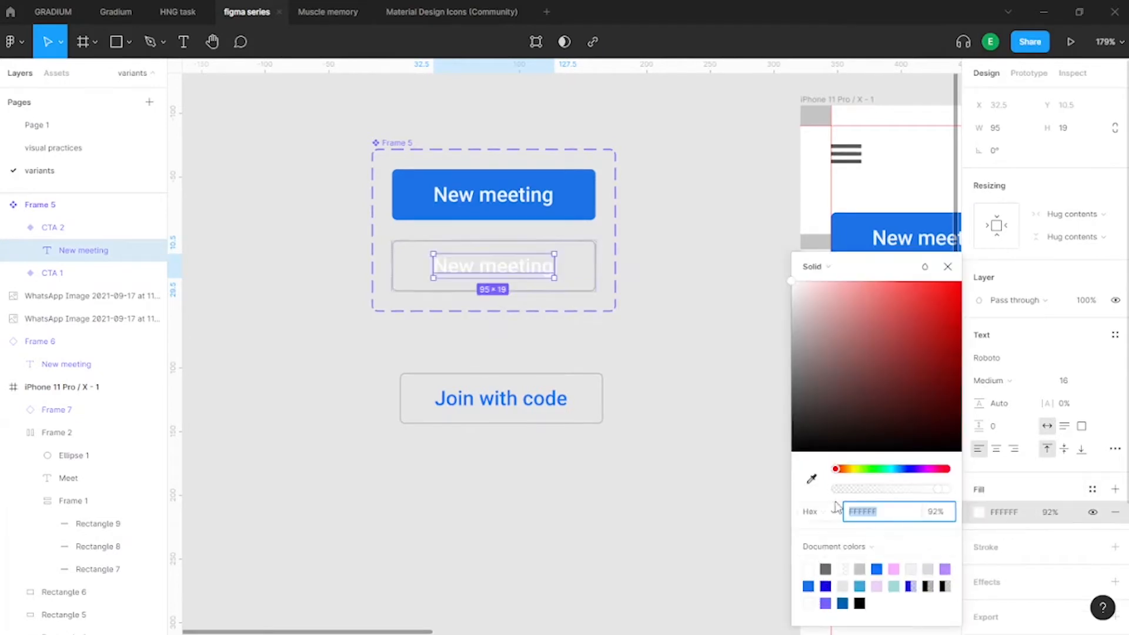
left_click(811, 478)
scroll(496, 396, "up", 6)
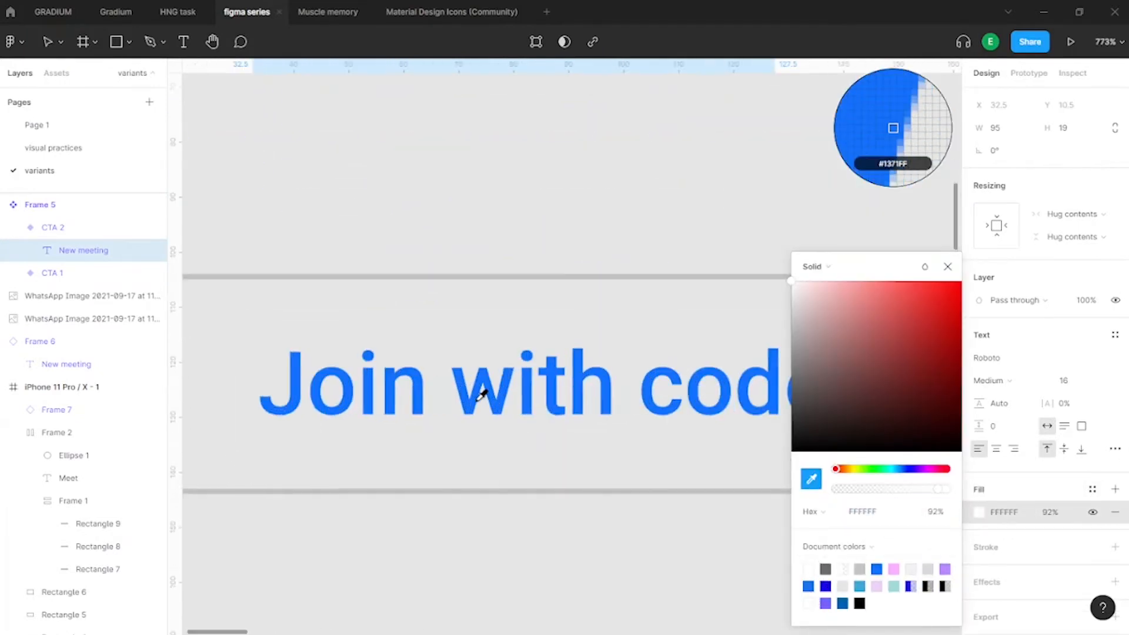
left_click(481, 395)
scroll(467, 329, "down", 8)
left_click(517, 421)
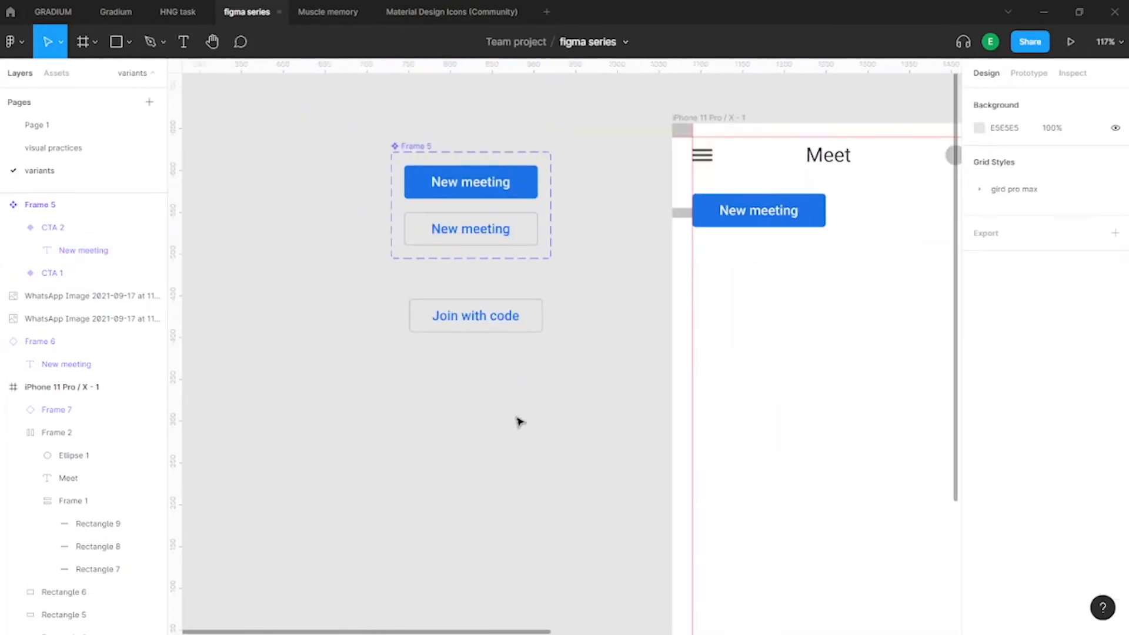
left_click(515, 318)
key("Delete")
scroll(541, 247, "up", 4)
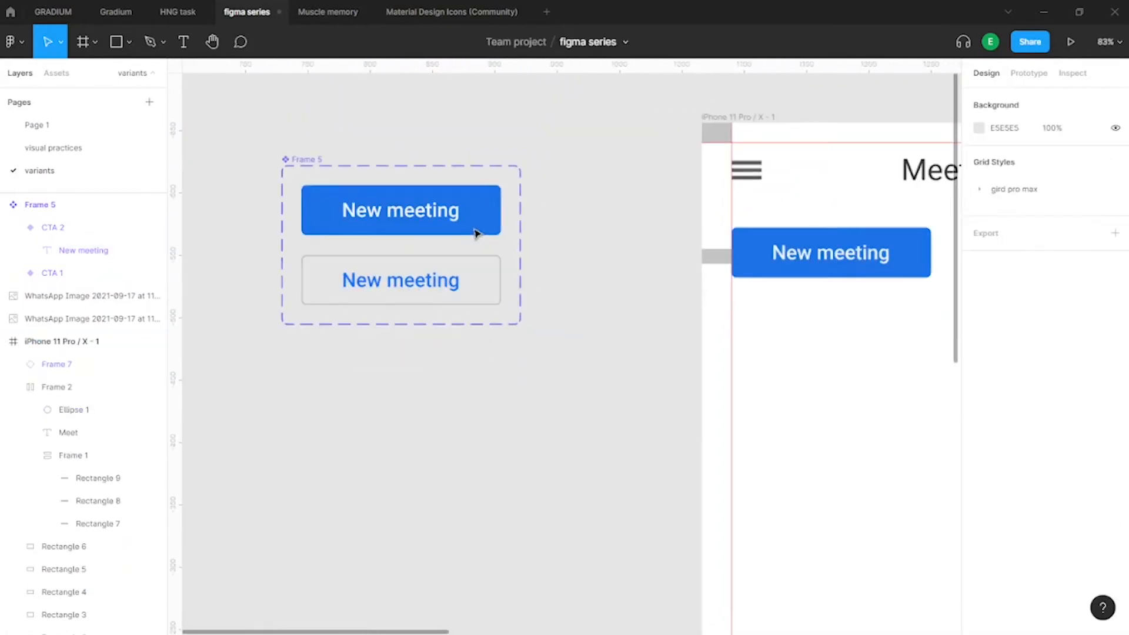
scroll(477, 294, "down", 4)
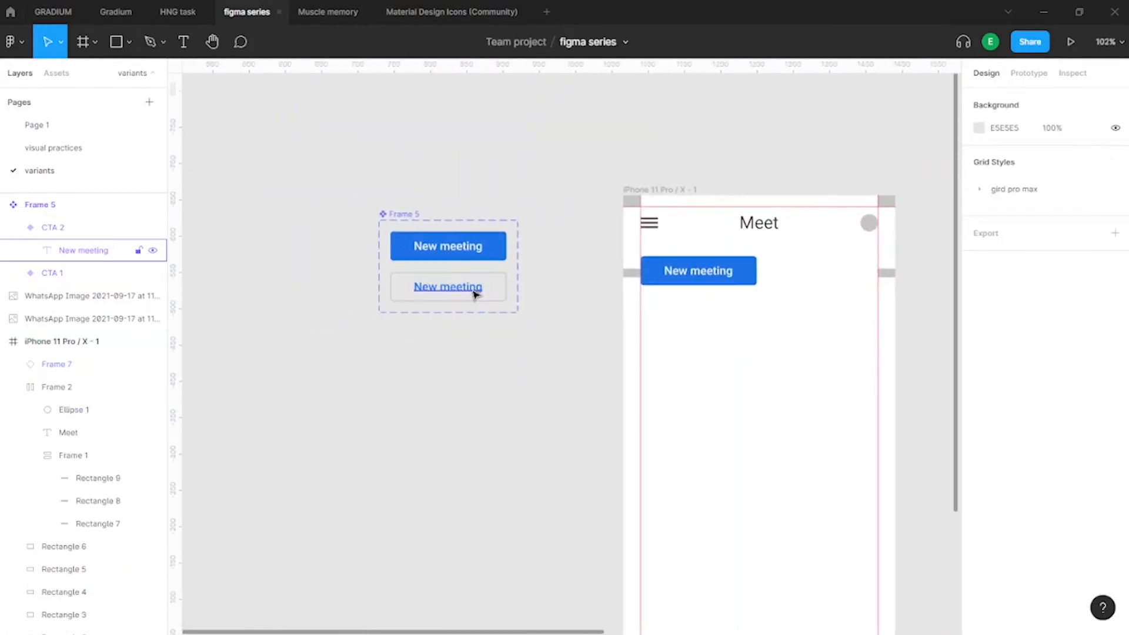
key("ctrl+z")
Replace the CTA 2 variant's label with the text Join with code copied from the separate button below
scroll(453, 361, "up", 4)
double_click(455, 371)
key("ctrl+c")
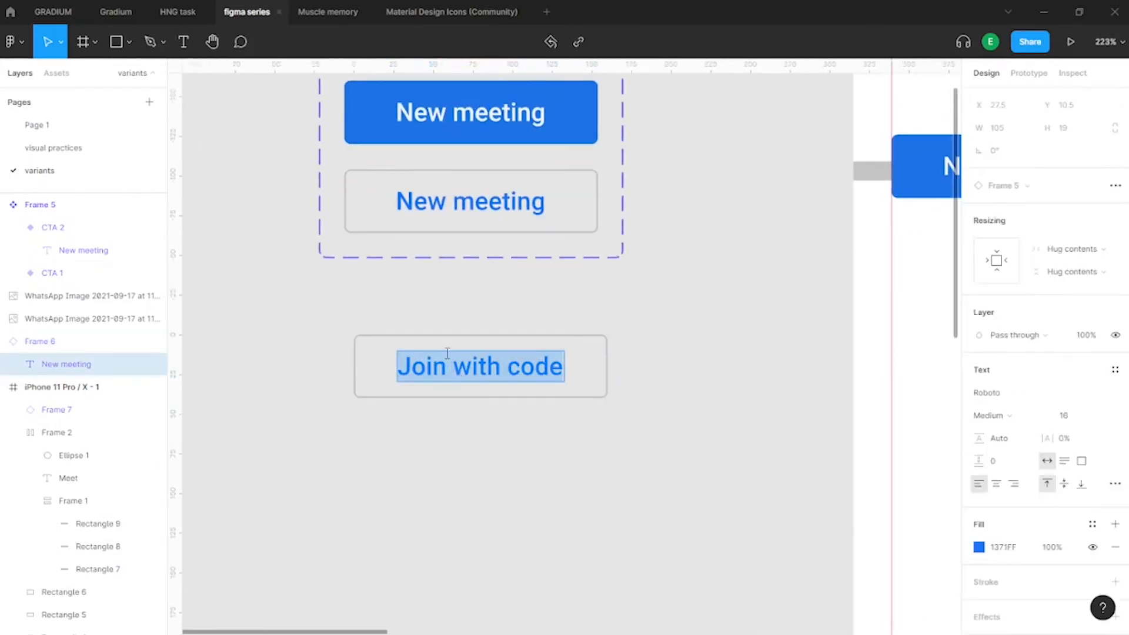
double_click(412, 201)
triple_click(410, 198)
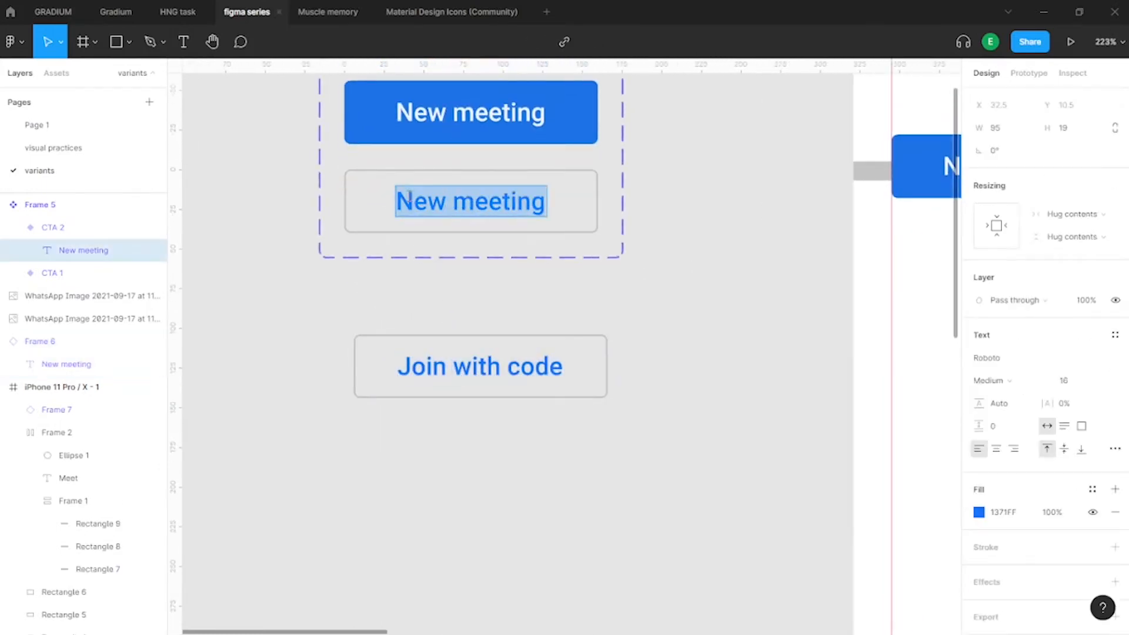
key("ctrl+v")
key("Escape")
Delete the separate Join with code button below the Frame 5 component set
left_click(498, 393)
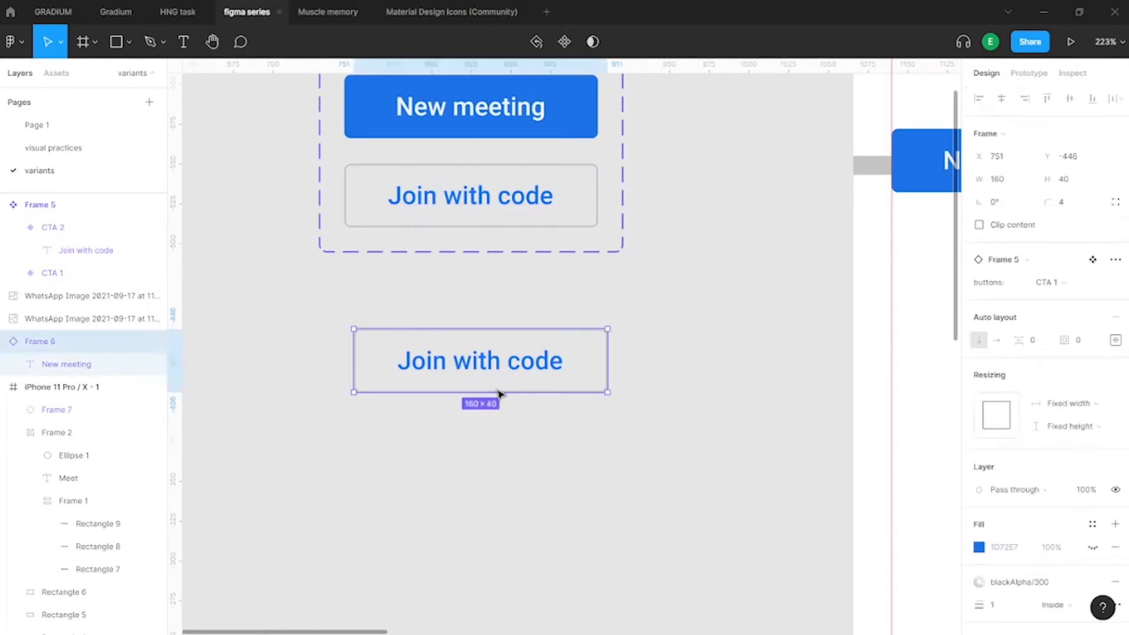
key("Delete")
scroll(610, 295, "down", 6)
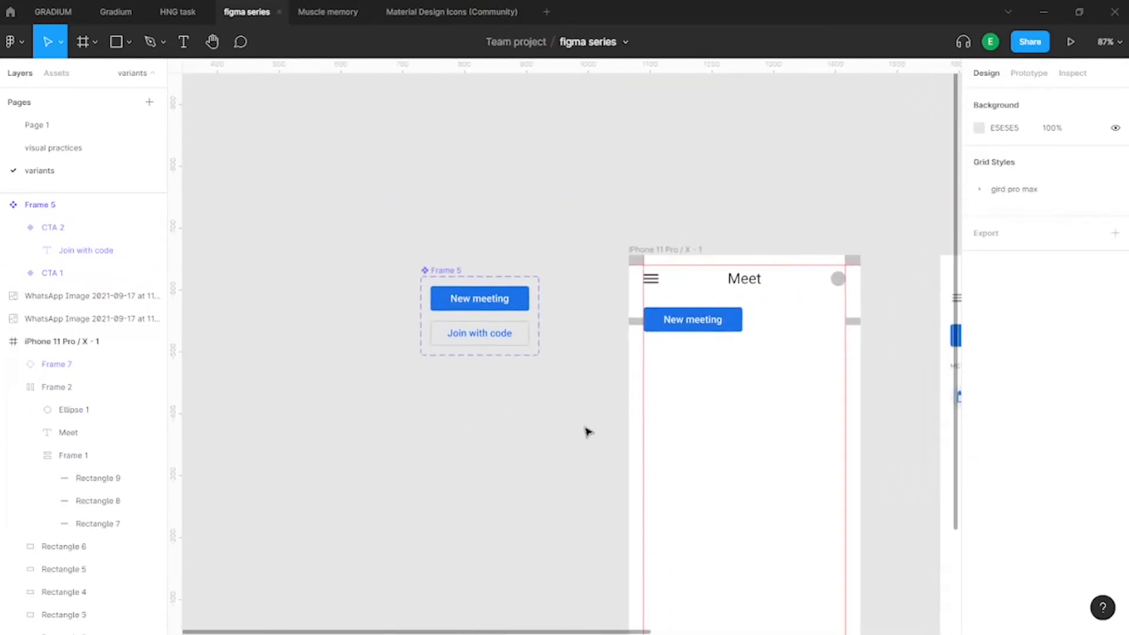
Try the CTA 2 variant on the New meeting button in the iPhone frame
scroll(623, 294, "up", 3)
scroll(667, 356, "down", 1)
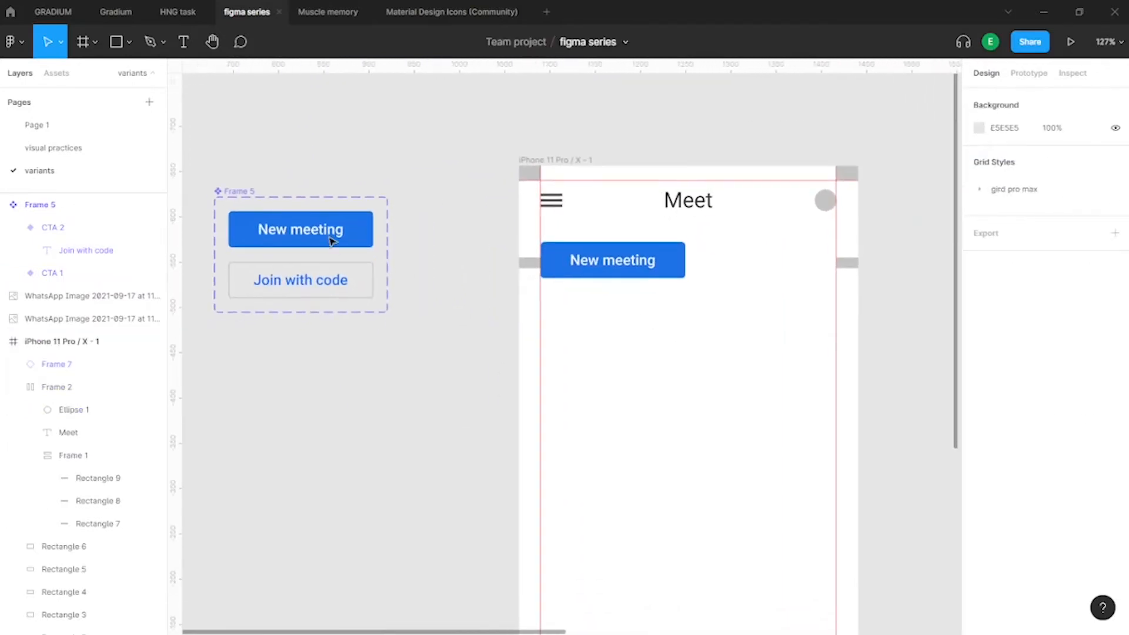
scroll(373, 398, "left", 1)
scroll(336, 363, "down", 1)
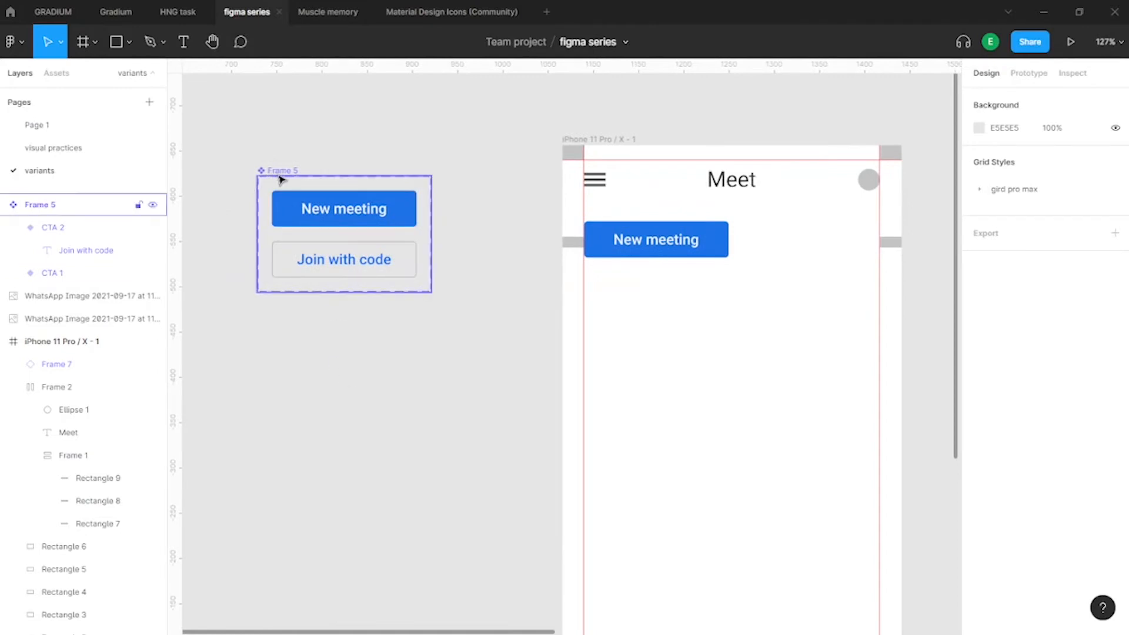
left_click(353, 220)
scroll(466, 295, "right", 1)
left_click(612, 229)
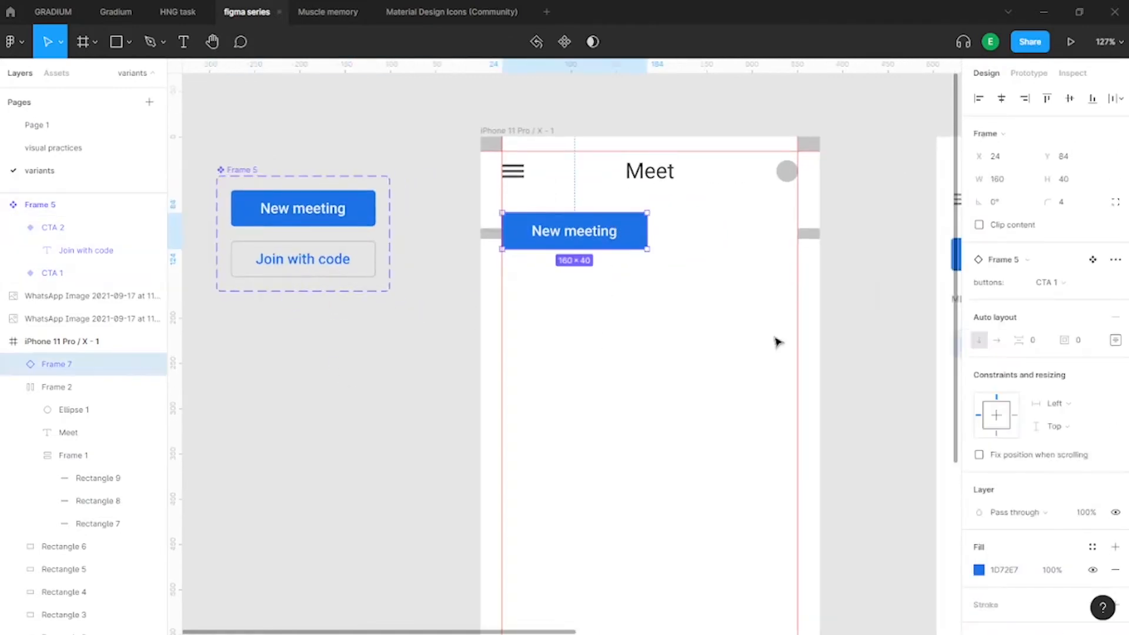
left_click(1052, 285)
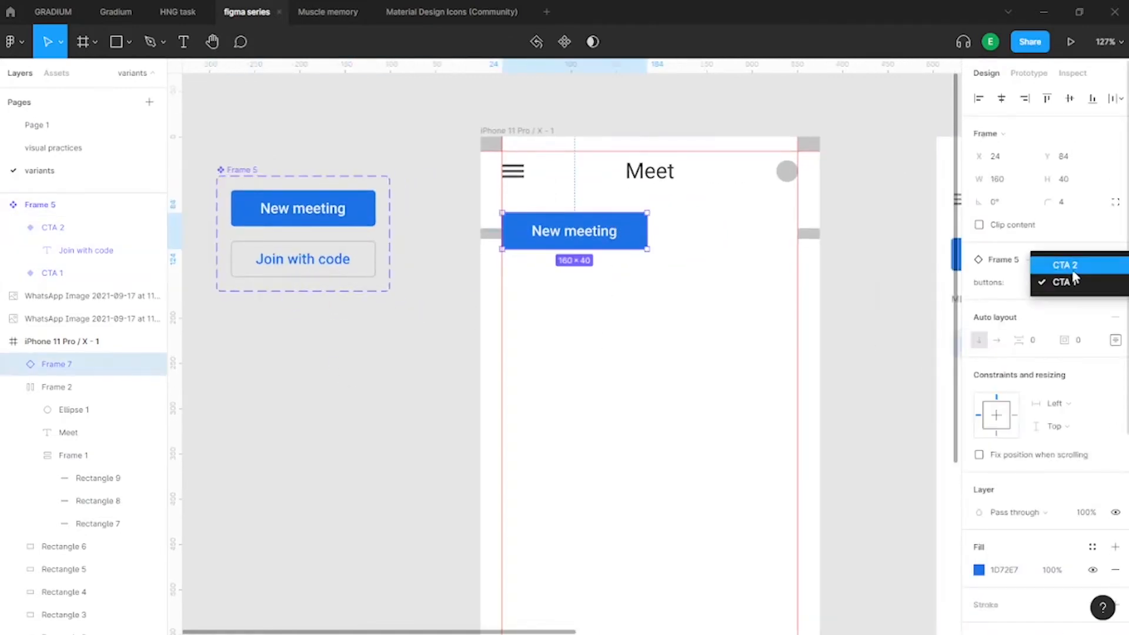
left_click(1074, 262)
key("ctrl+z")
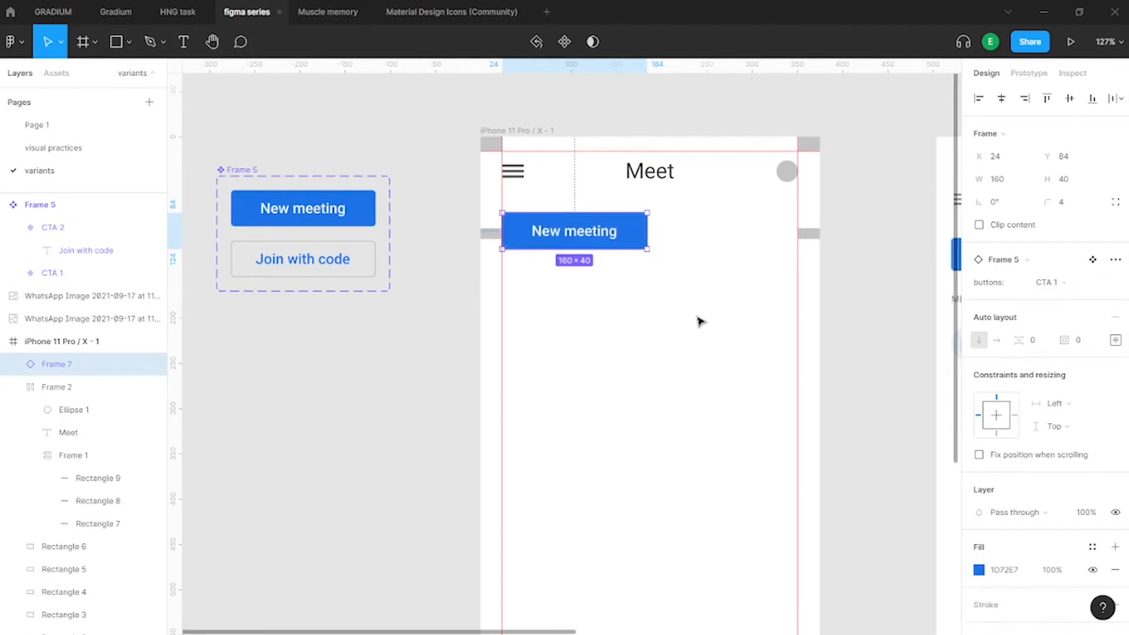
Duplicate the New meeting button to its right, flush with the right margin guide, and wrap both buttons in a horizontal auto layout
key("ctrl+d")
left_click_drag(576, 234, 729, 234)
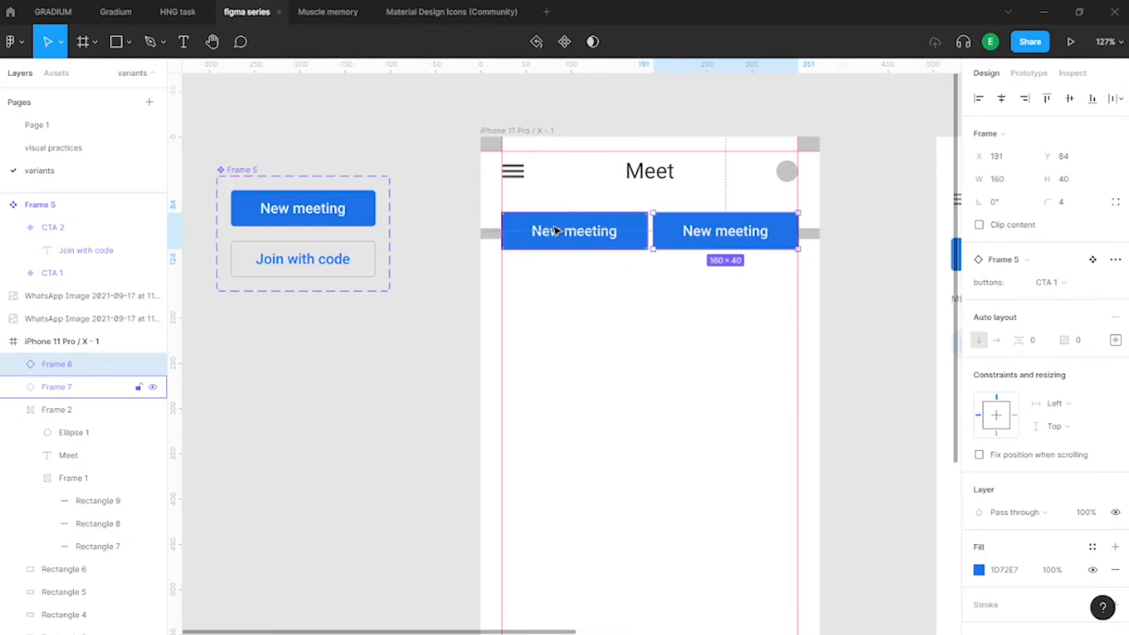
left_click(118, 386, "shift")
key("shift+a")
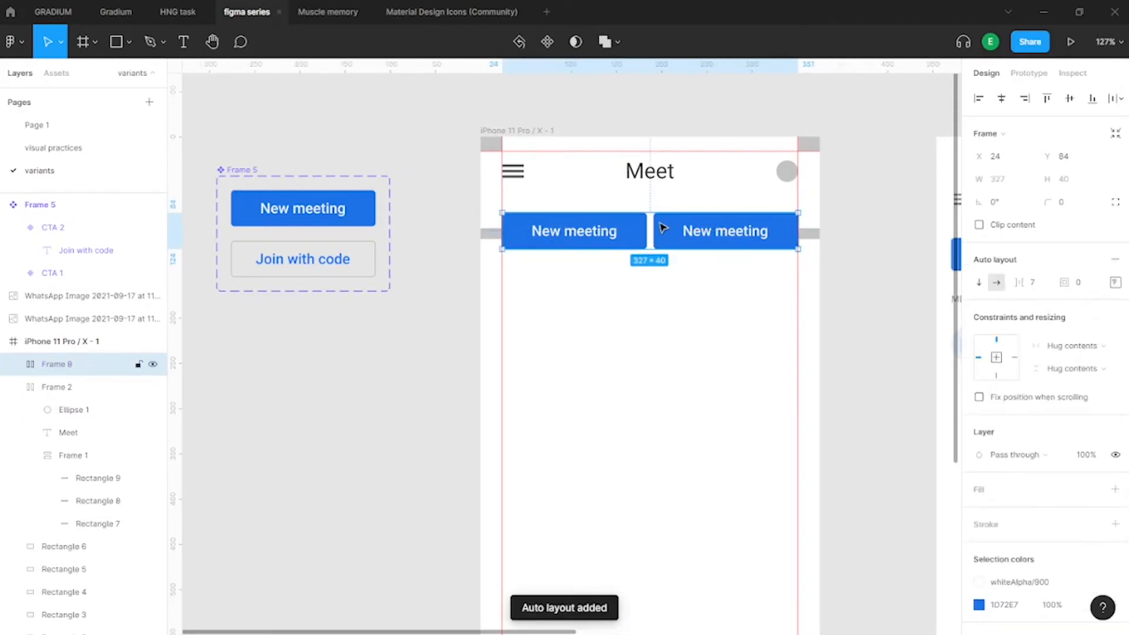
Switch the right-hand New meeting button in the iPhone frame to the CTA 2 variant
left_click(666, 229)
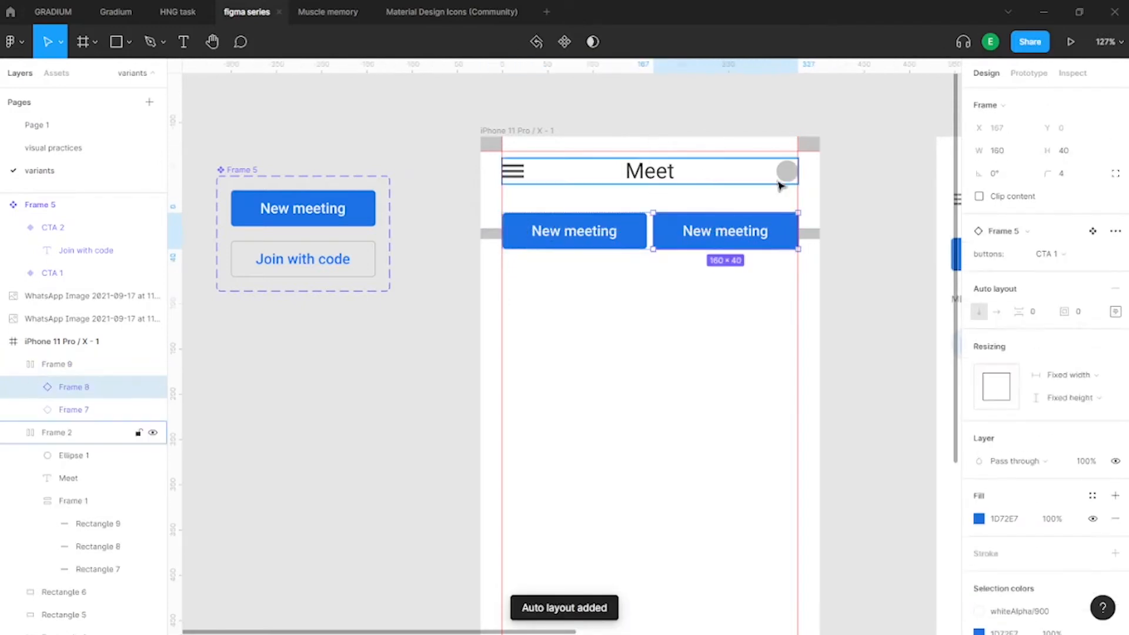
left_click(1065, 254)
left_click(1074, 244)
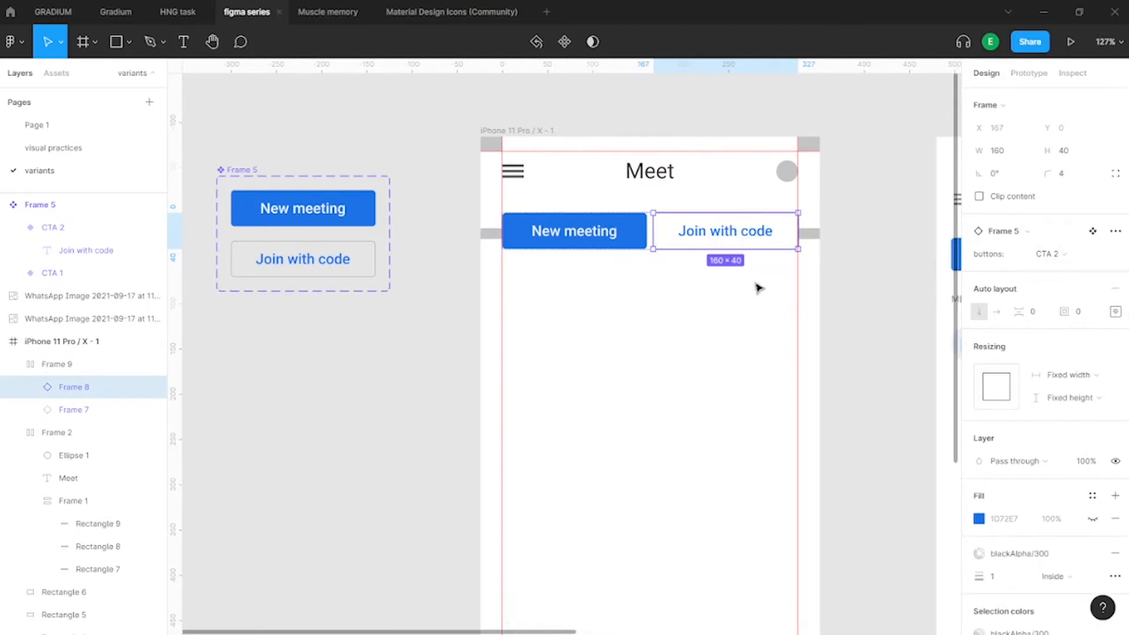
left_click(756, 287)
scroll(751, 320, "right", 3)
scroll(750, 320, "down", 1)
scroll(603, 215, "left", 5)
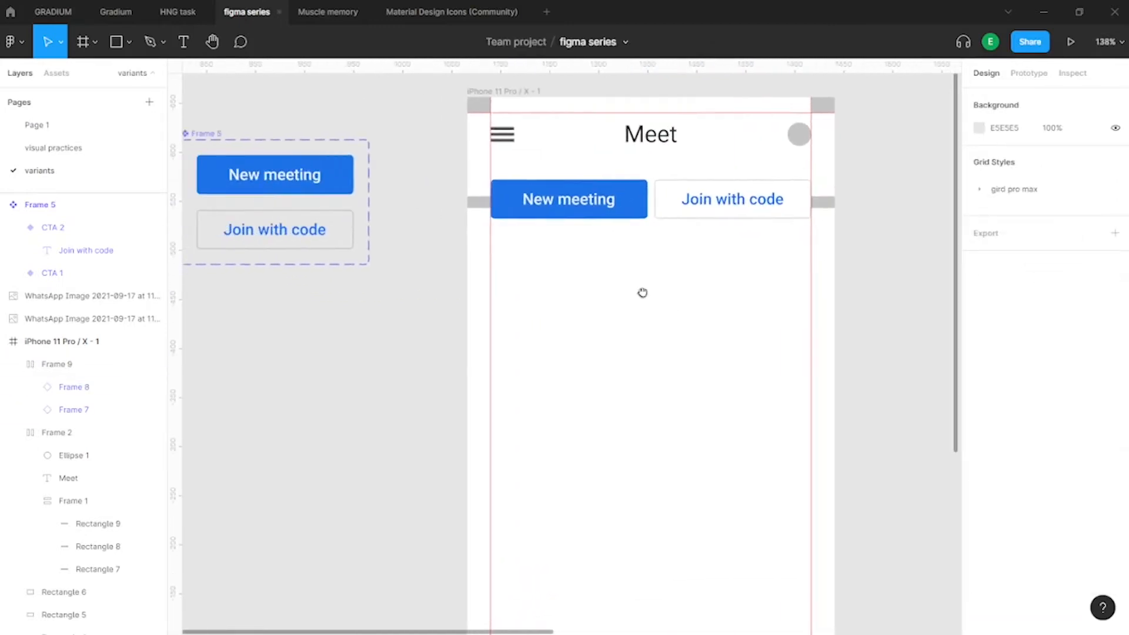
Move the Frame 5 component set slightly up and to the left, away from the iPhone frame
scroll(642, 292, "up", 3)
left_click(275, 200)
left_click_drag(276, 203, 241, 159)
scroll(387, 369, "left", 3)
scroll(360, 170, "up", 3)
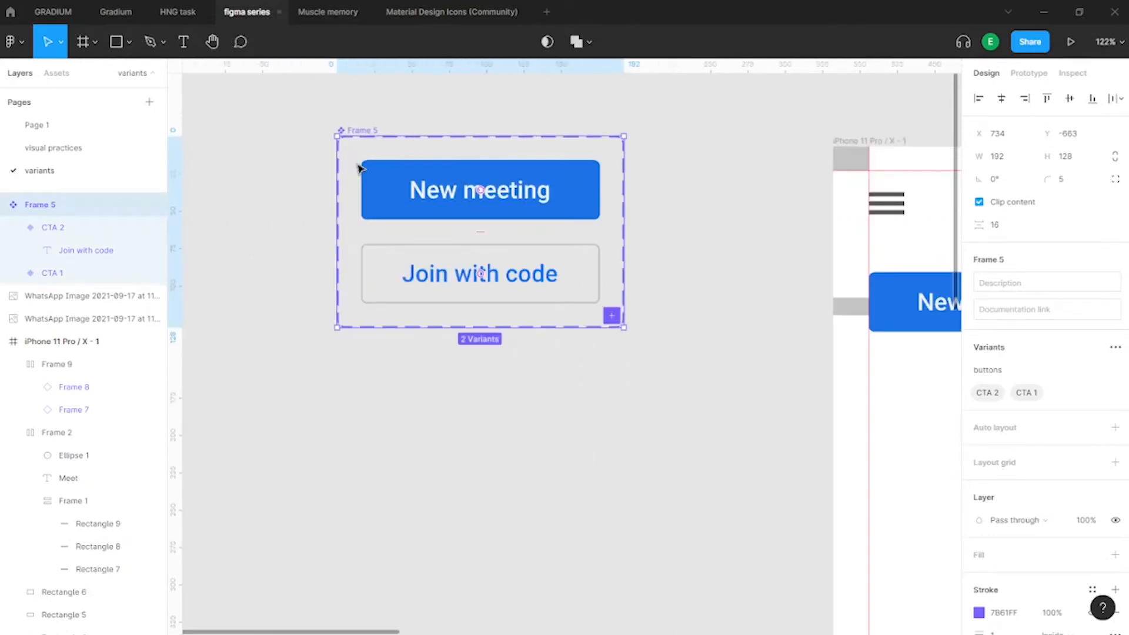
Rename the Frame 5 component set to CTA
double_click(360, 129)
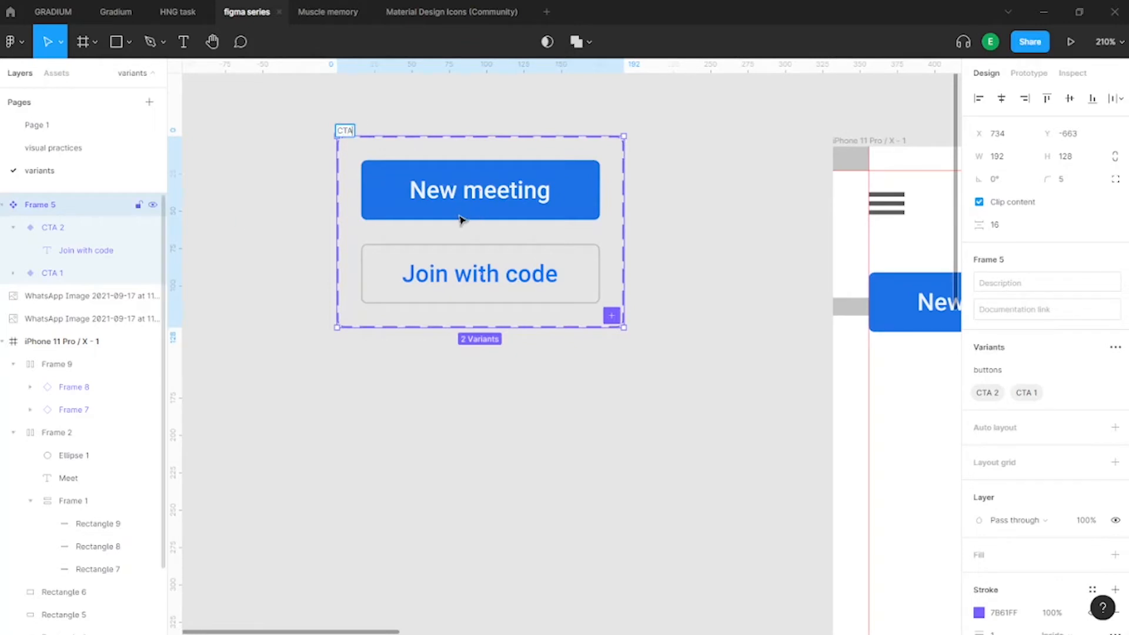
scroll(461, 222, "down", 3)
left_click(391, 322)
Examine the two buttons on the Meet screen alongside the CTA component set and the reference screenshot
scroll(395, 324, "down", 5)
scroll(451, 337, "right", 3)
scroll(470, 306, "down", 1)
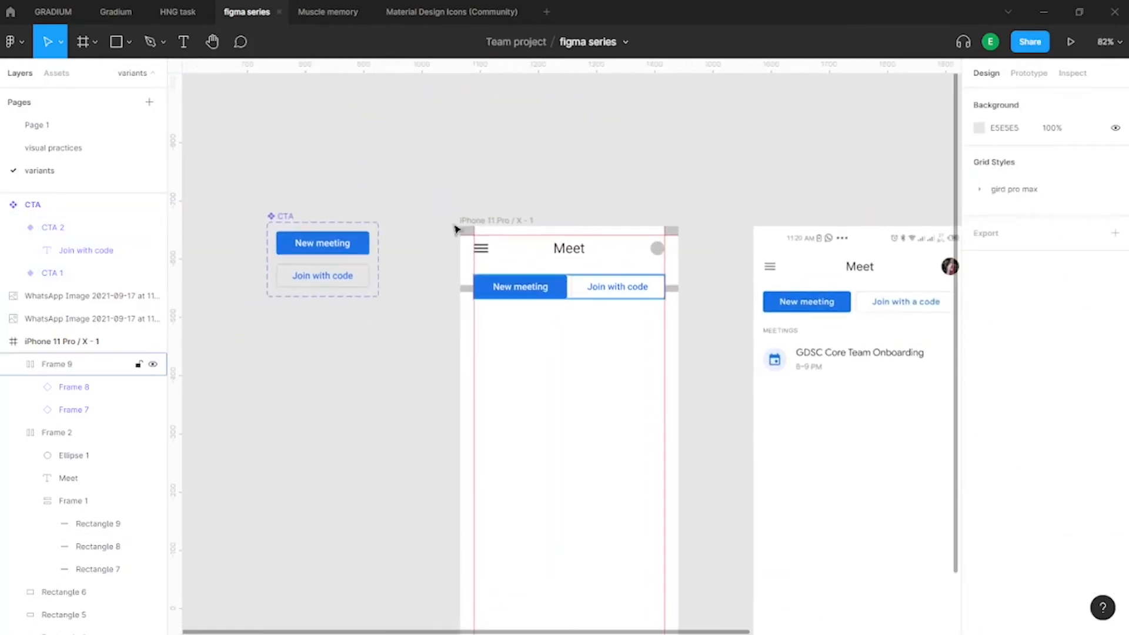
scroll(549, 305, "up", 3)
scroll(441, 282, "down", 2)
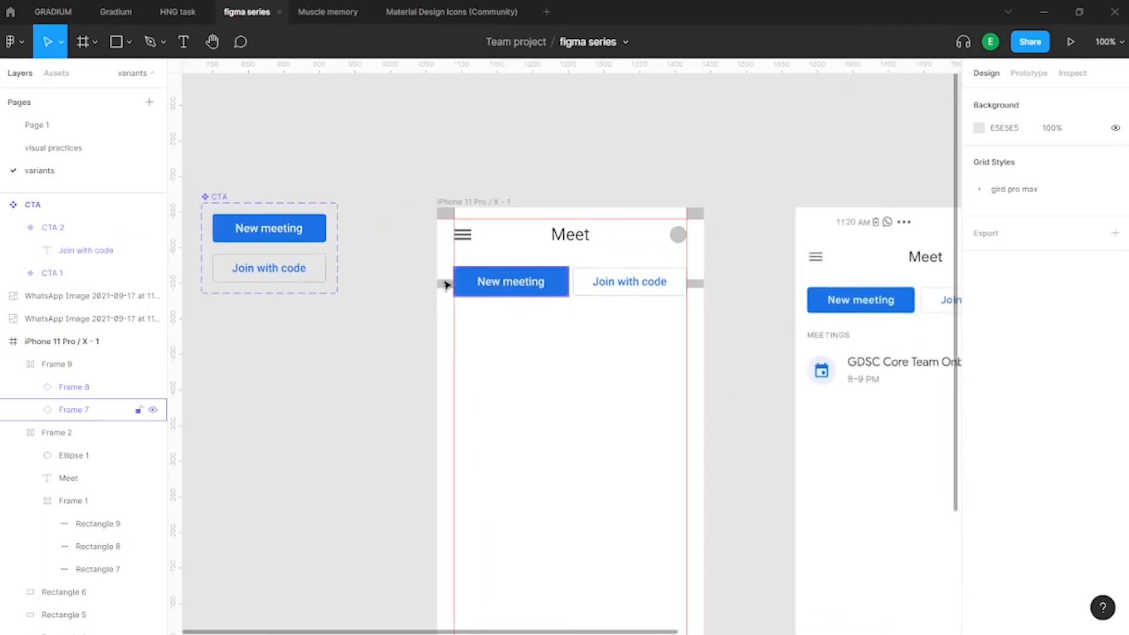
scroll(586, 261, "up", 2)
scroll(587, 262, "up", 2)
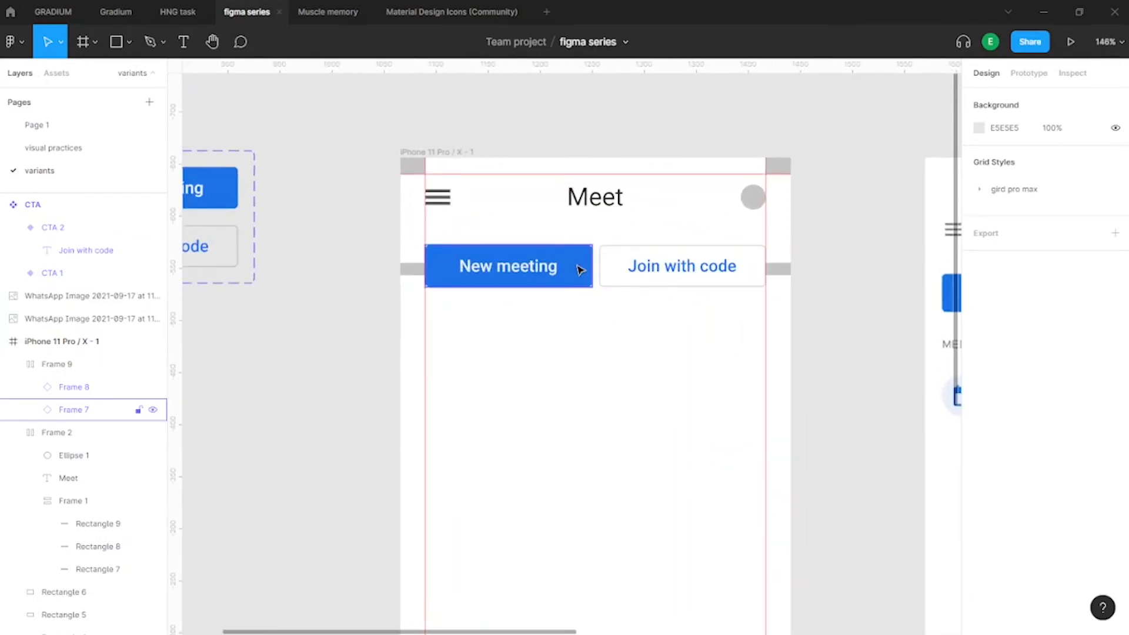
scroll(494, 296, "up", 1)
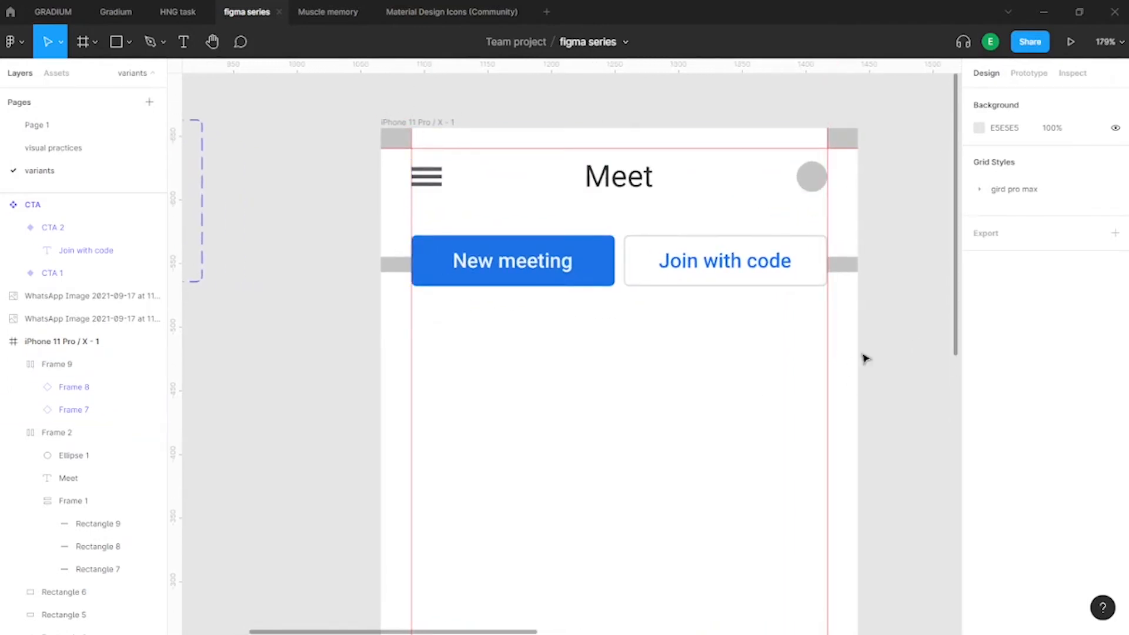
scroll(920, 211, "right", 1)
scroll(371, 253, "up", 1)
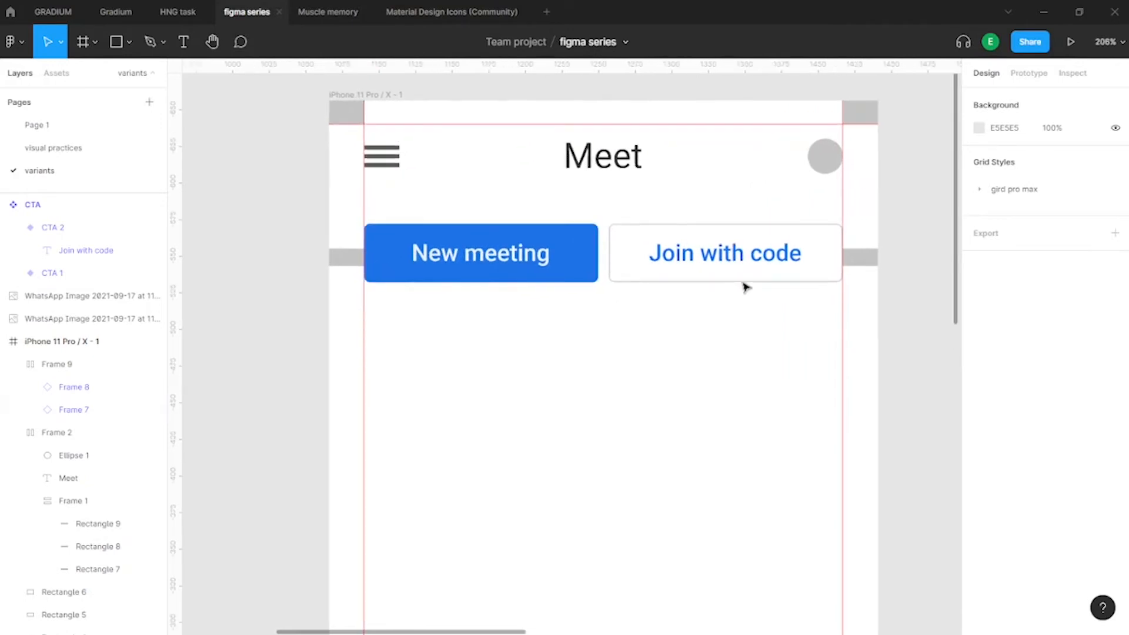
Check which CTA variant the New meeting and Join with code buttons on the Meet screen each use
left_click(385, 270)
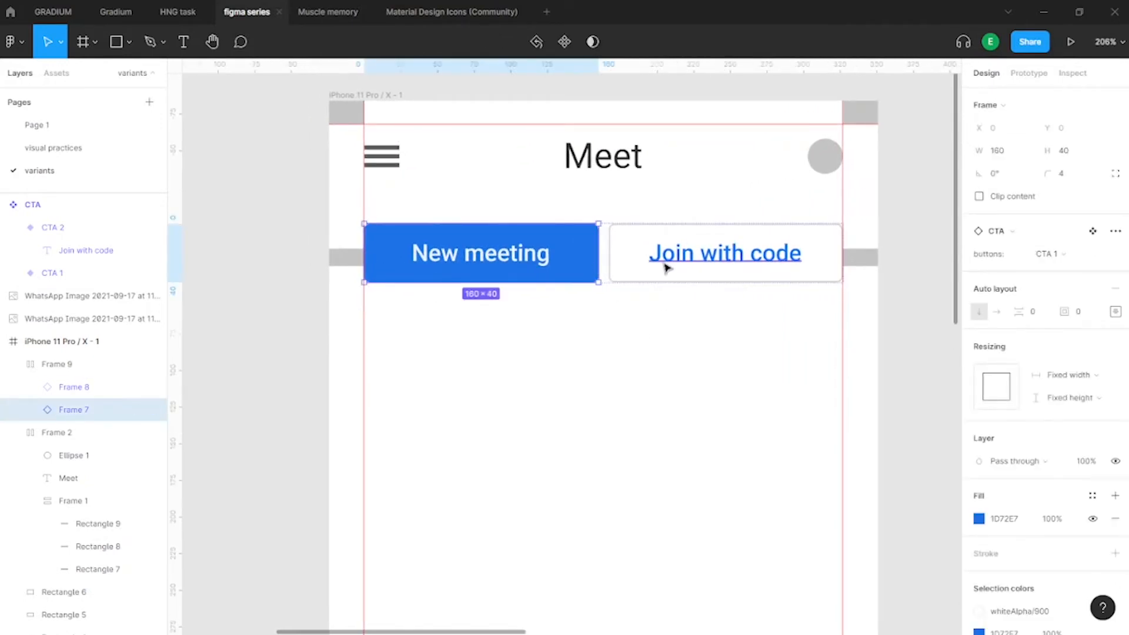
key("Escape")
left_click(629, 276)
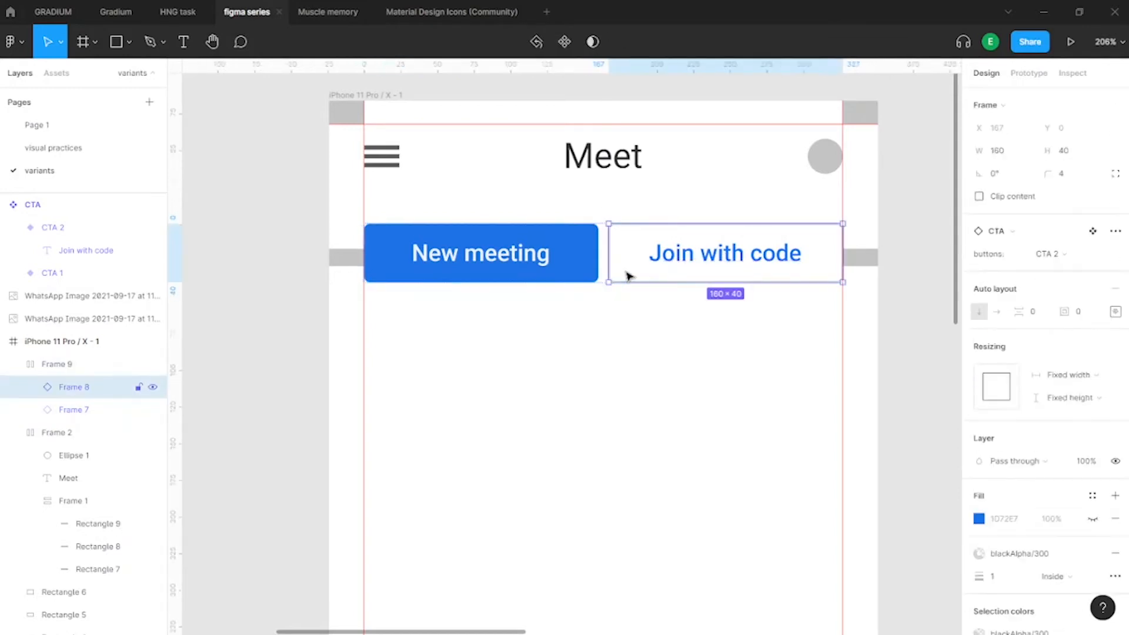
scroll(628, 224, "down", 5, "ctrl")
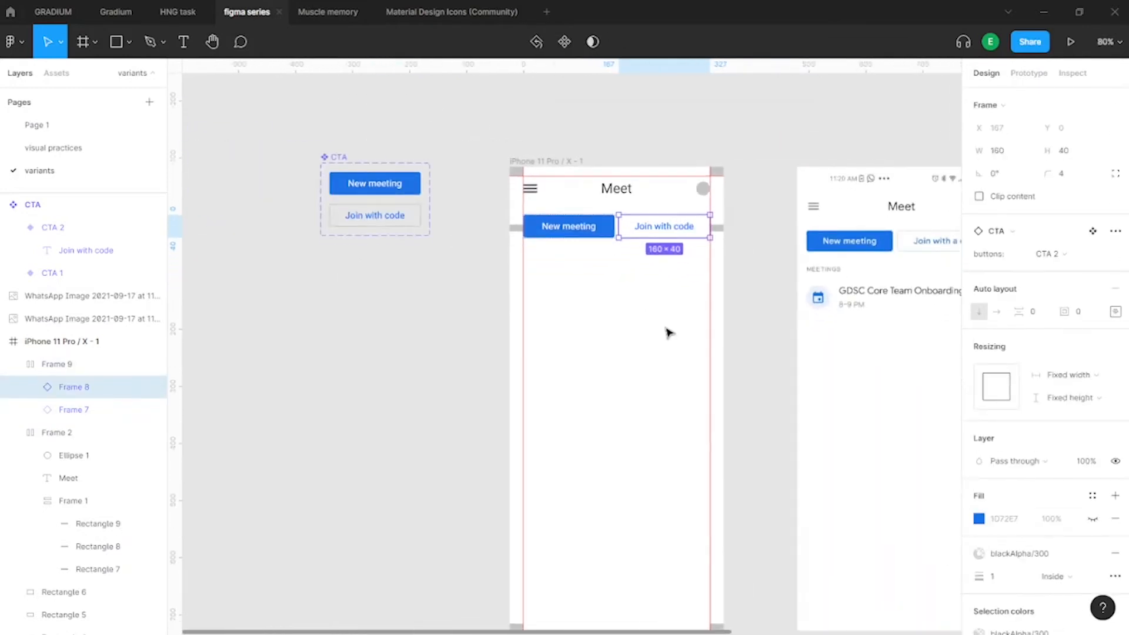
scroll(654, 376, "up", 1)
scroll(654, 376, "up", 1, "ctrl")
scroll(752, 316, "down", 1, "ctrl")
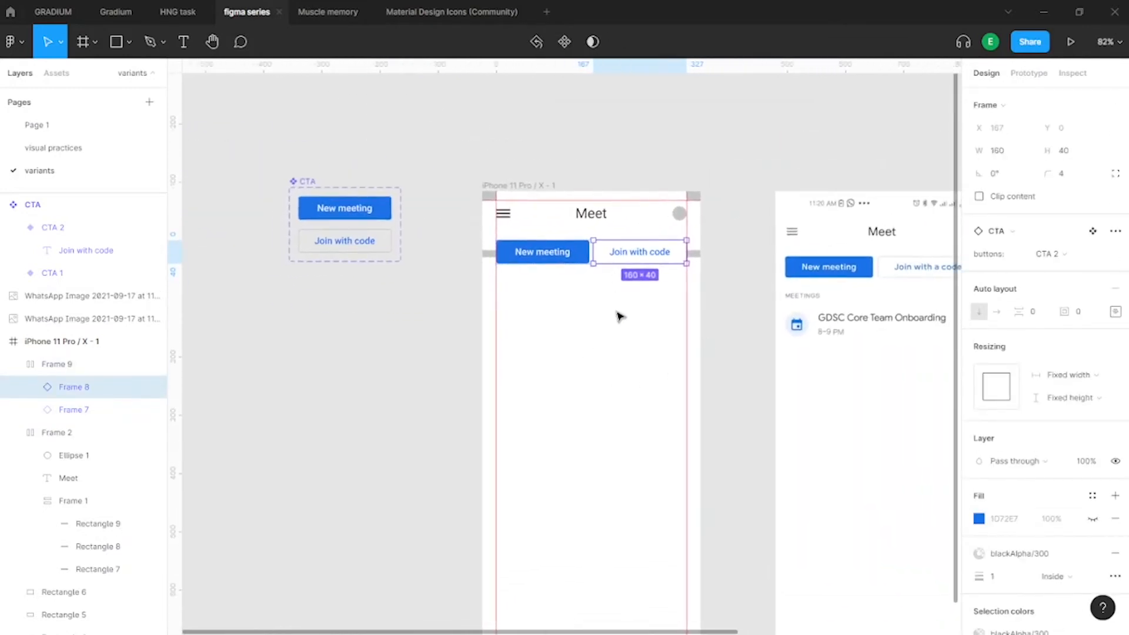
scroll(594, 247, "up", 1, "ctrl")
scroll(617, 277, "down", 1)
scroll(617, 293, "down", 1, "ctrl")
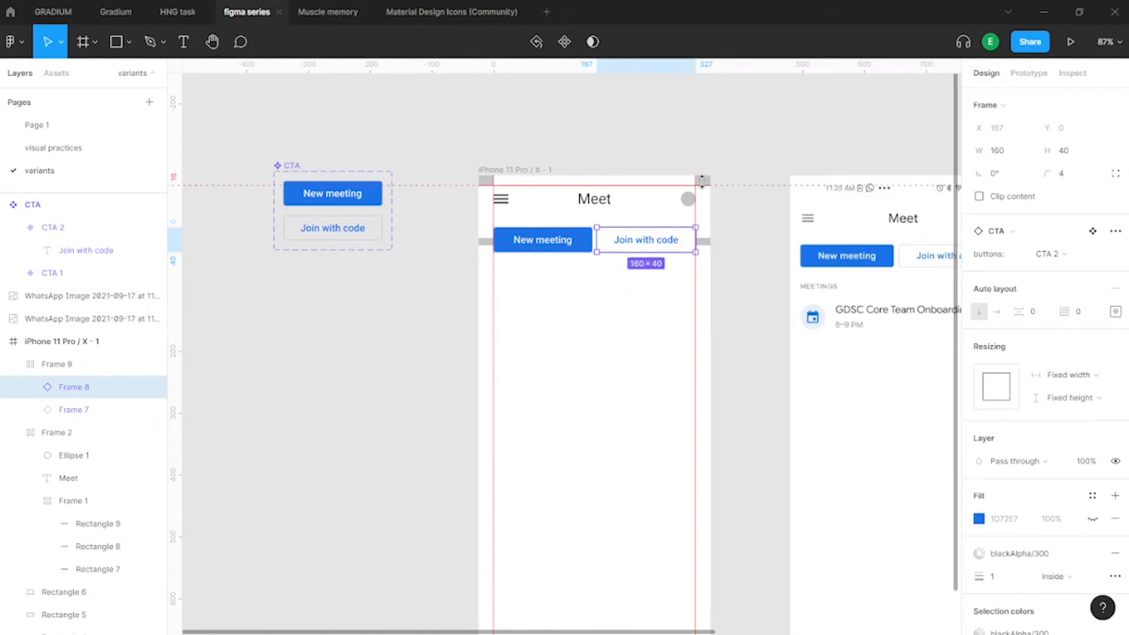
scroll(529, 277, "down", 1, "ctrl")
scroll(541, 264, "up", 4, "ctrl")
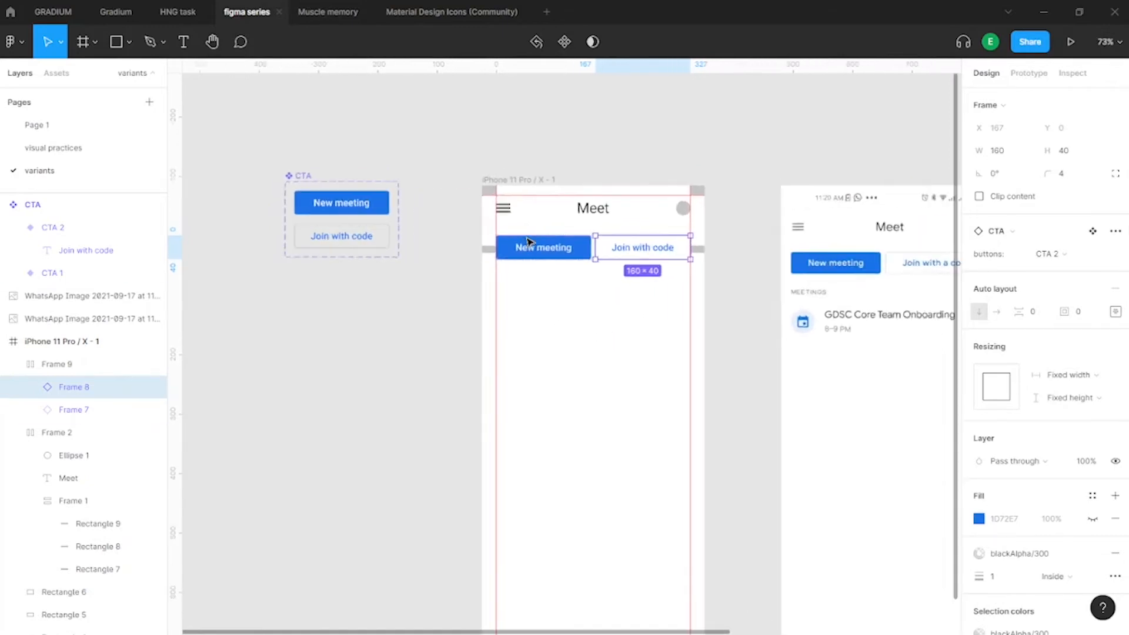
left_click(587, 120)
scroll(604, 342, "down", 3, "ctrl")
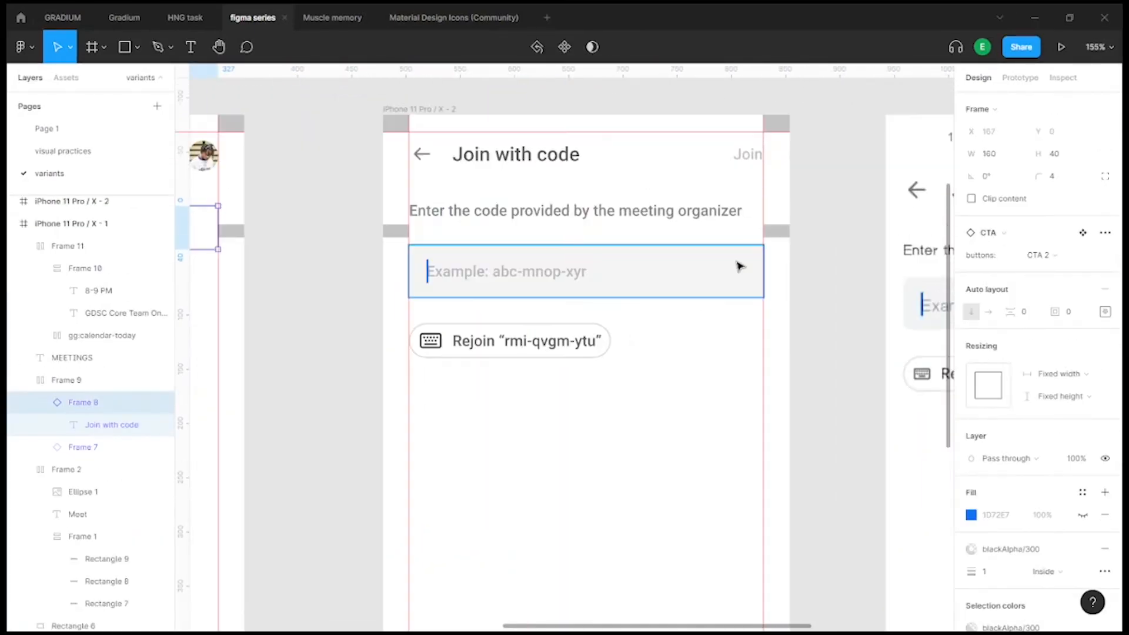
Round the corners of the meeting code input box with a radius of 4 and raise the radius to 8
left_click(1058, 176)
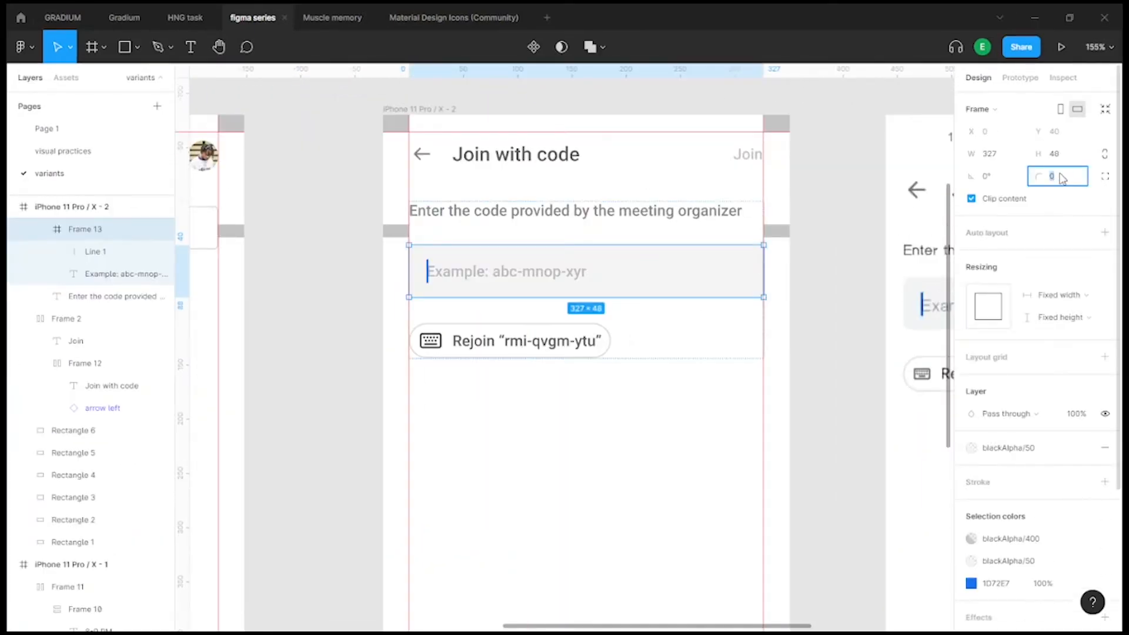
type("4")
key("Return")
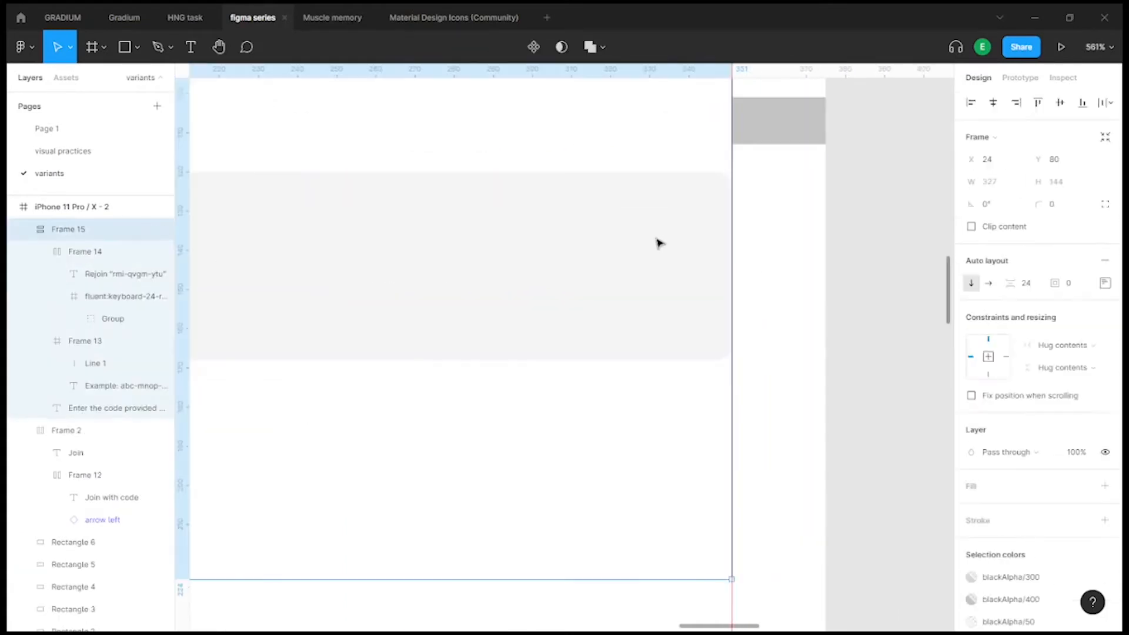
left_click(1068, 182)
type("8")
left_click(846, 313)
Compare the Meet and Join with code screens with their reference screenshots and the CTA component set
scroll(847, 312, "down", 6)
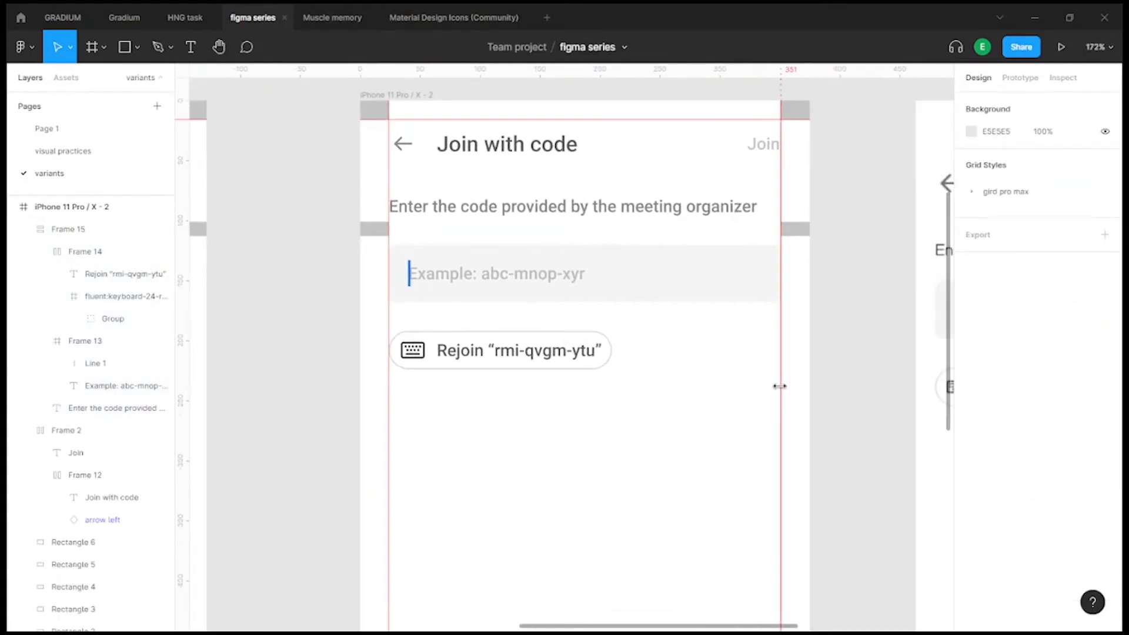
scroll(781, 392, "down", 5)
scroll(647, 306, "right", 2)
scroll(612, 318, "left", 1)
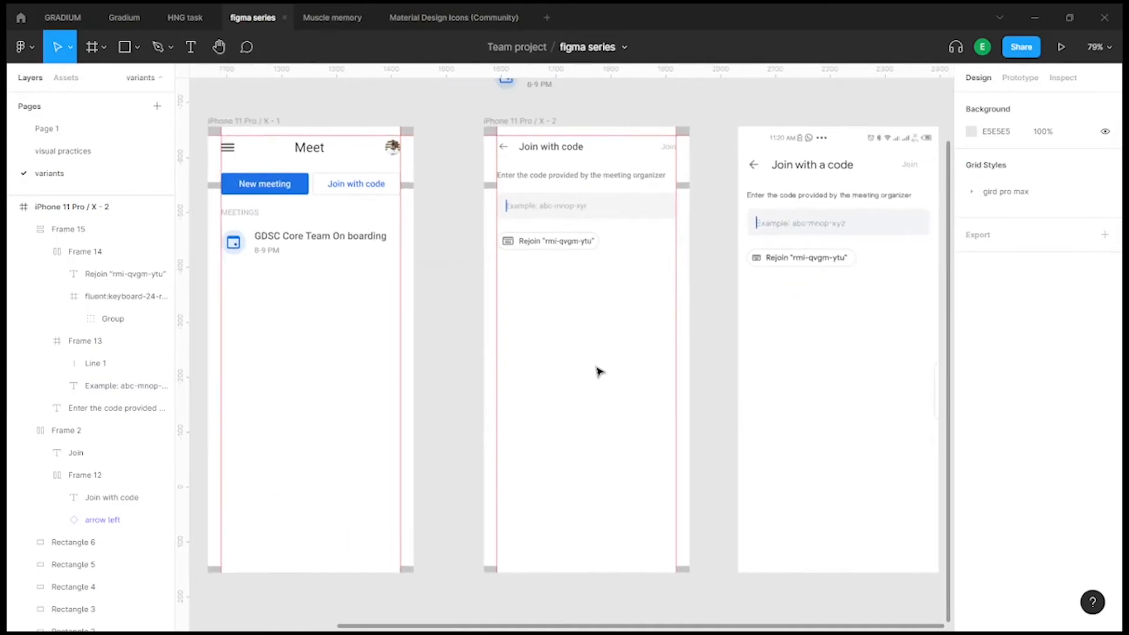
scroll(717, 184, "up", 3)
scroll(735, 352, "down", 5)
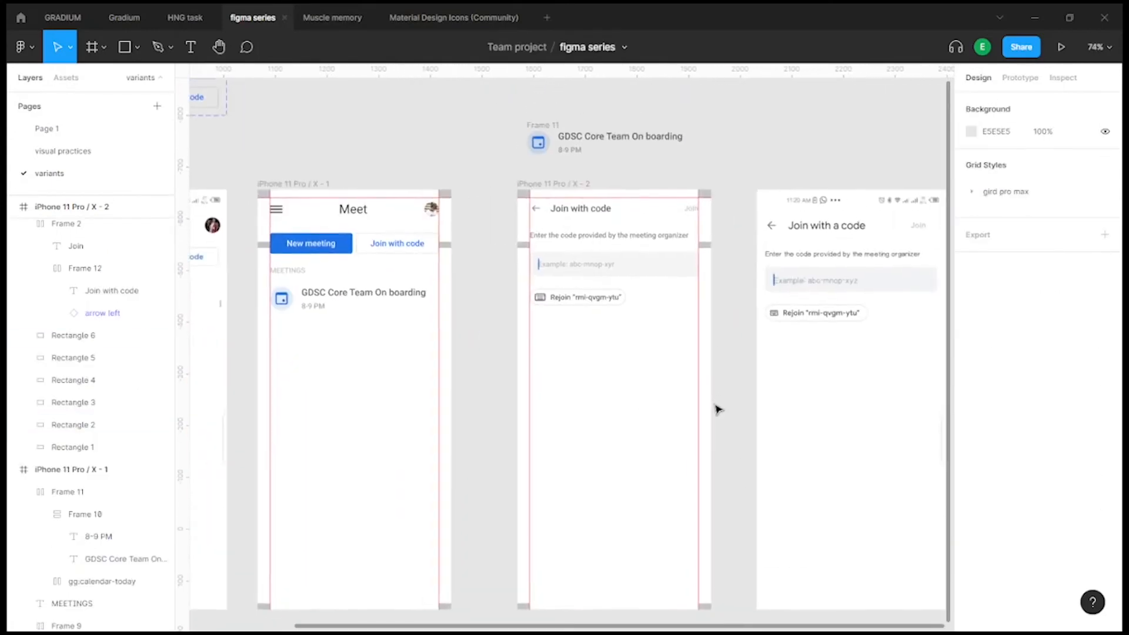
scroll(627, 323, "down", 4)
scroll(607, 264, "up", 3)
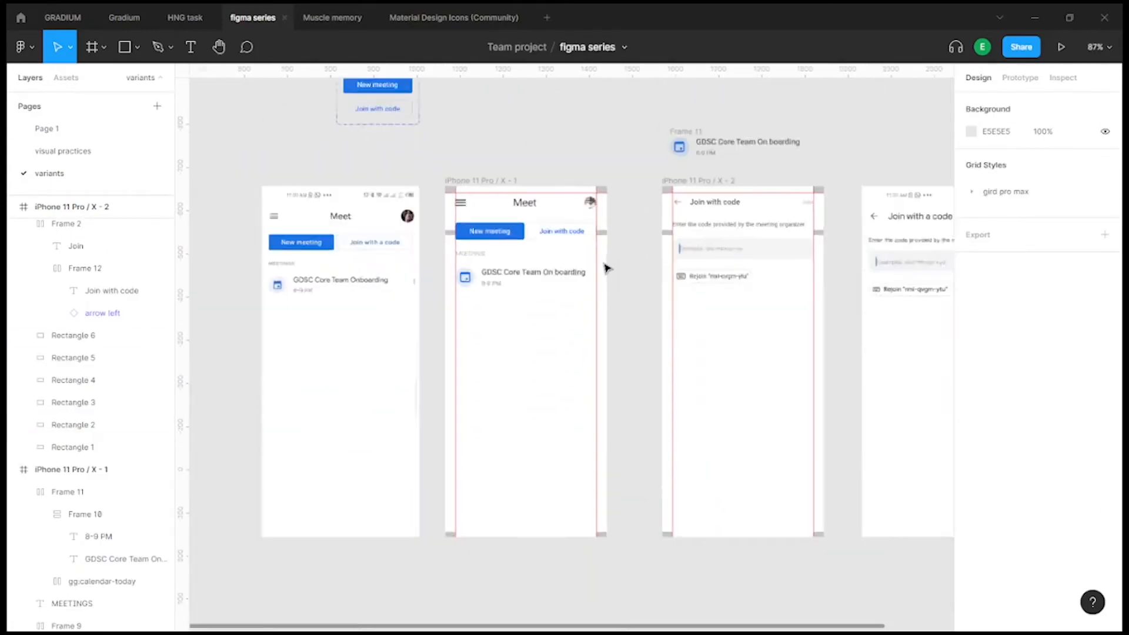
scroll(653, 327, "down", 1)
scroll(647, 204, "up", 3)
scroll(687, 136, "down", 3)
scroll(588, 317, "up", 3)
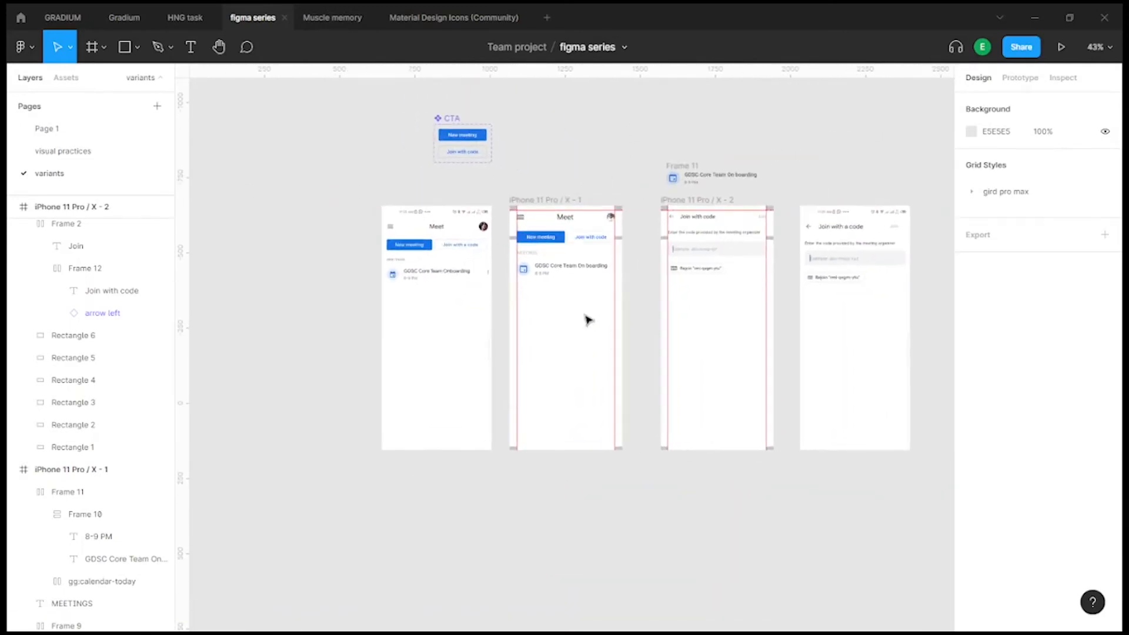
Move both iPhone frames away to the left of the references and bring the Meet reference screenshot closer to the Join with a code screenshot
scroll(629, 204, "down", 3)
left_click(625, 175)
left_click(726, 175, "shift")
scroll(712, 199, "down", 2)
left_click_drag(708, 257, 404, 242)
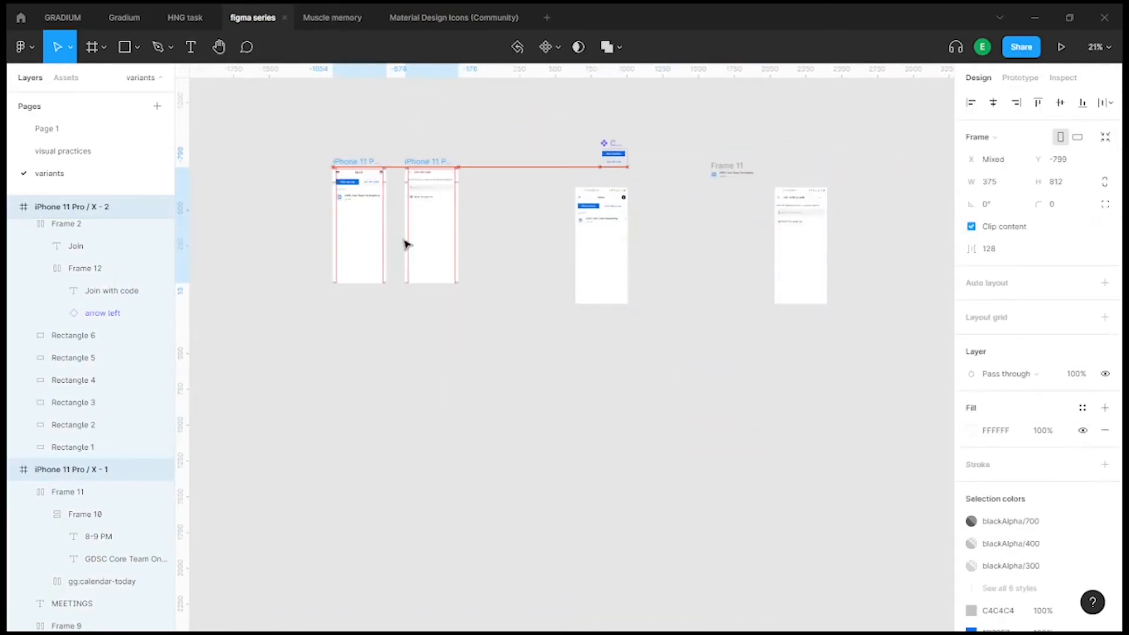
left_click_drag(586, 254, 713, 271)
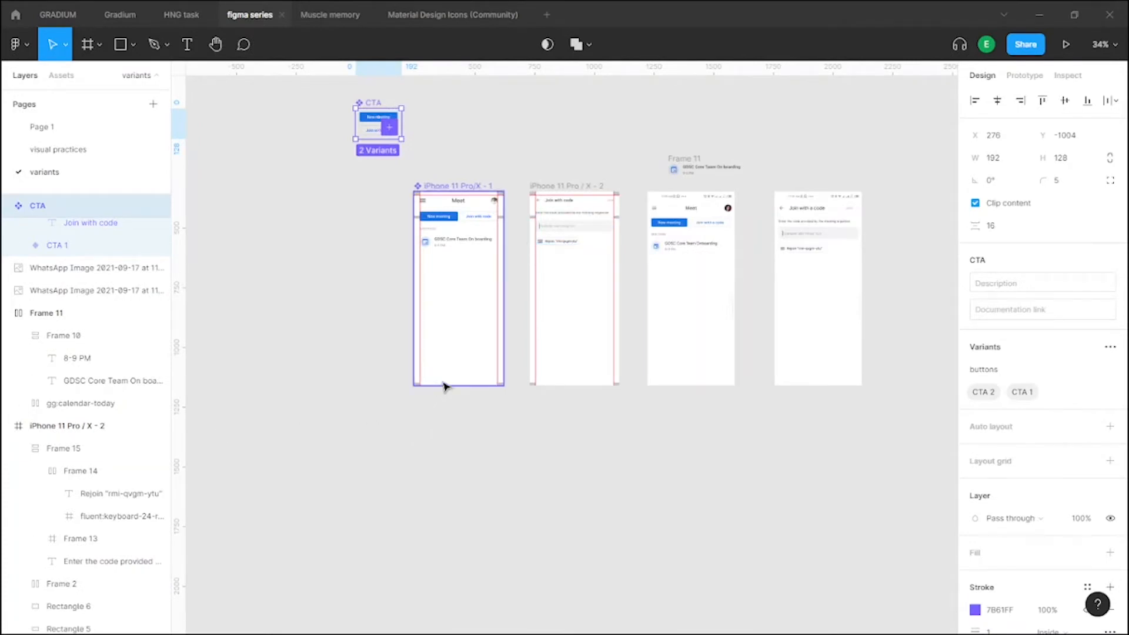
Examine the Meet component and the Join with code screen alongside their two reference screenshots
scroll(446, 210, "up", 3)
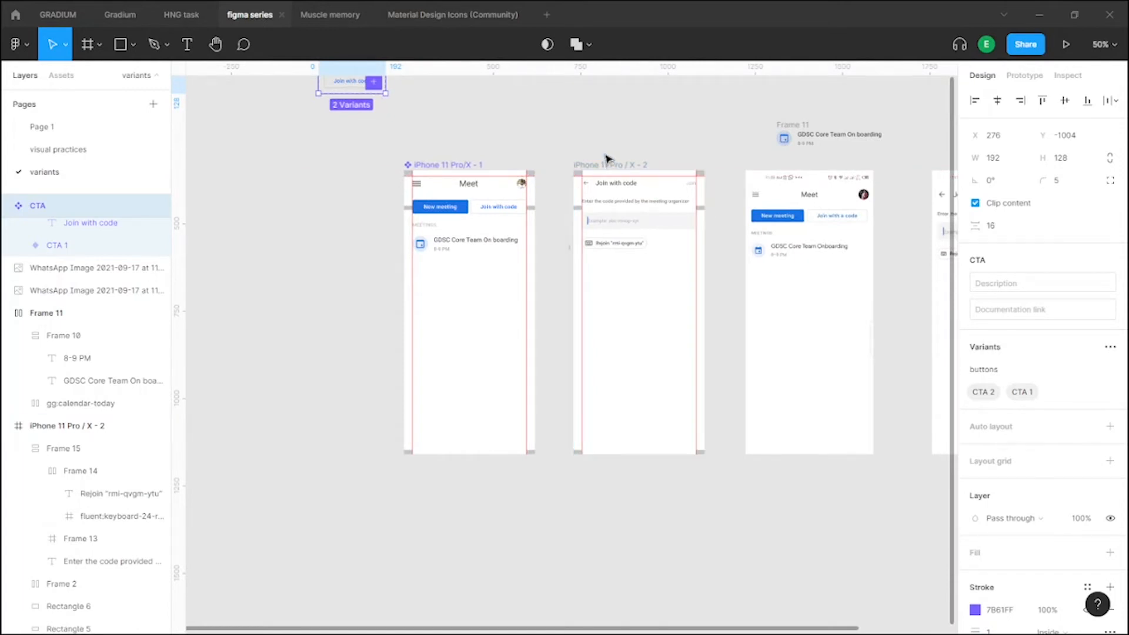
scroll(522, 222, "up", 3)
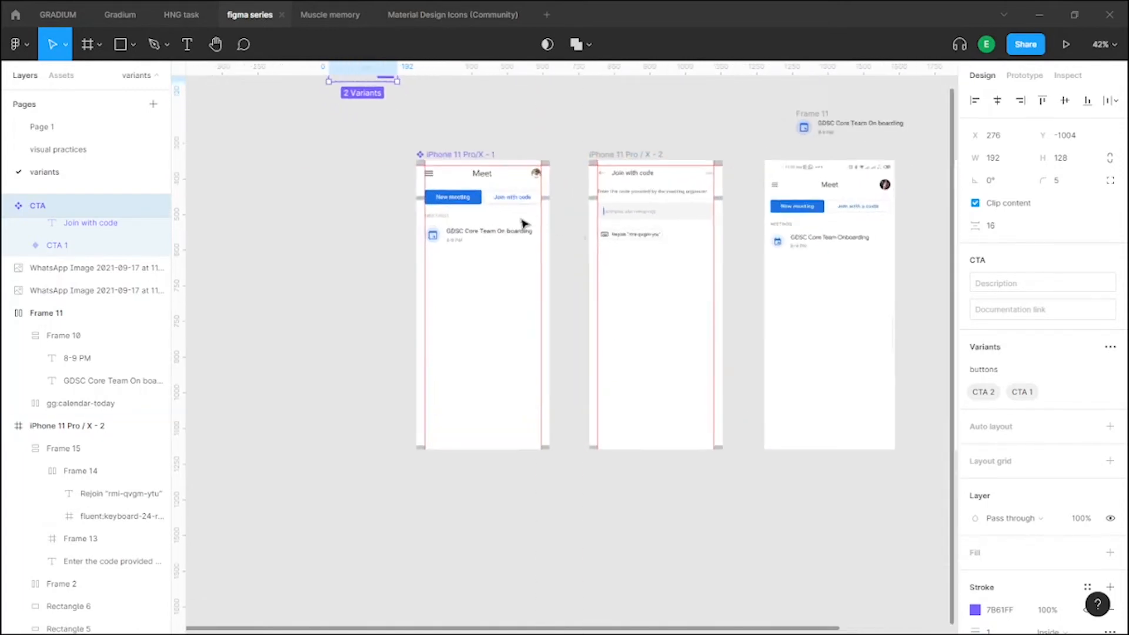
scroll(532, 398, "down", 3)
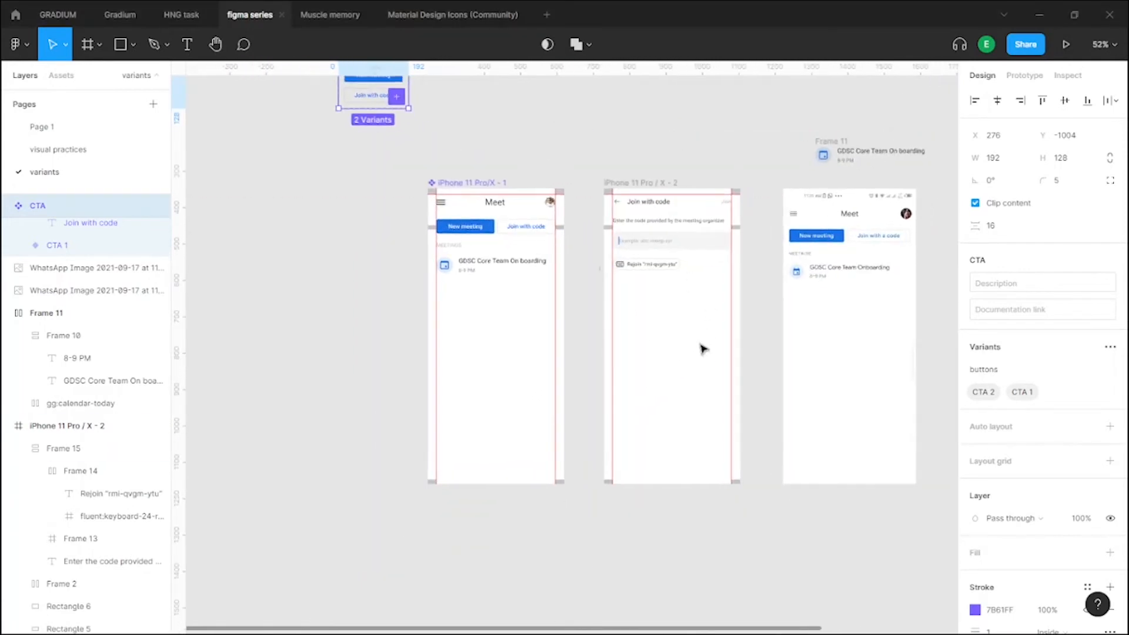
scroll(609, 364, "right", 3)
scroll(609, 364, "down", 1)
scroll(529, 359, "right", 5)
scroll(503, 187, "up", 1)
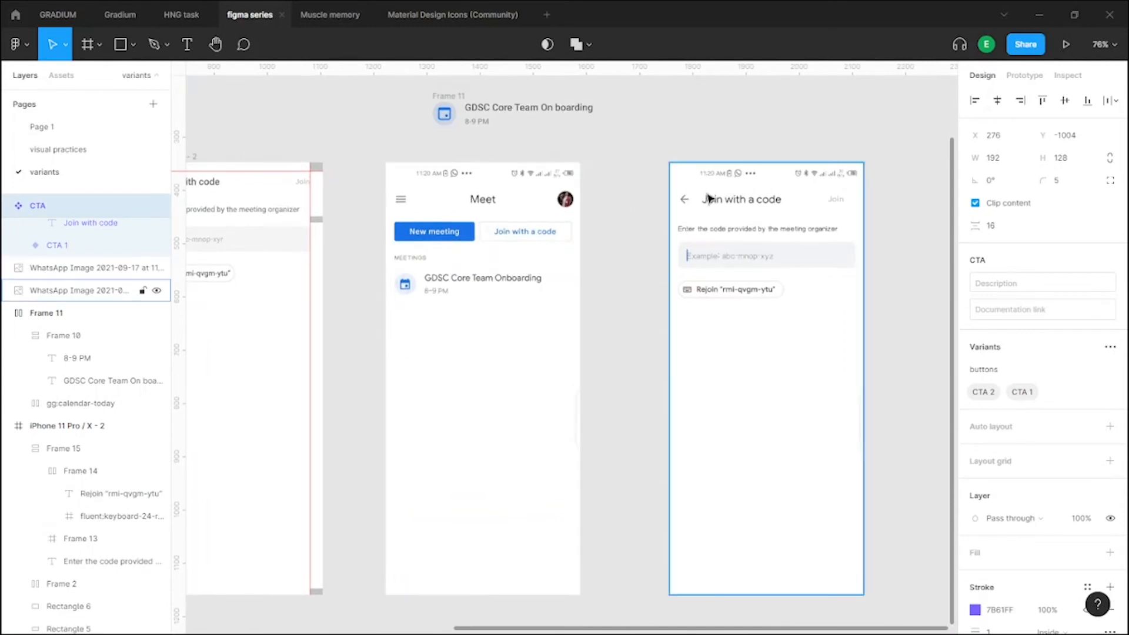
scroll(766, 209, "down", 1)
left_click_drag(547, 385, 947, 372)
scroll(770, 131, "up", 3)
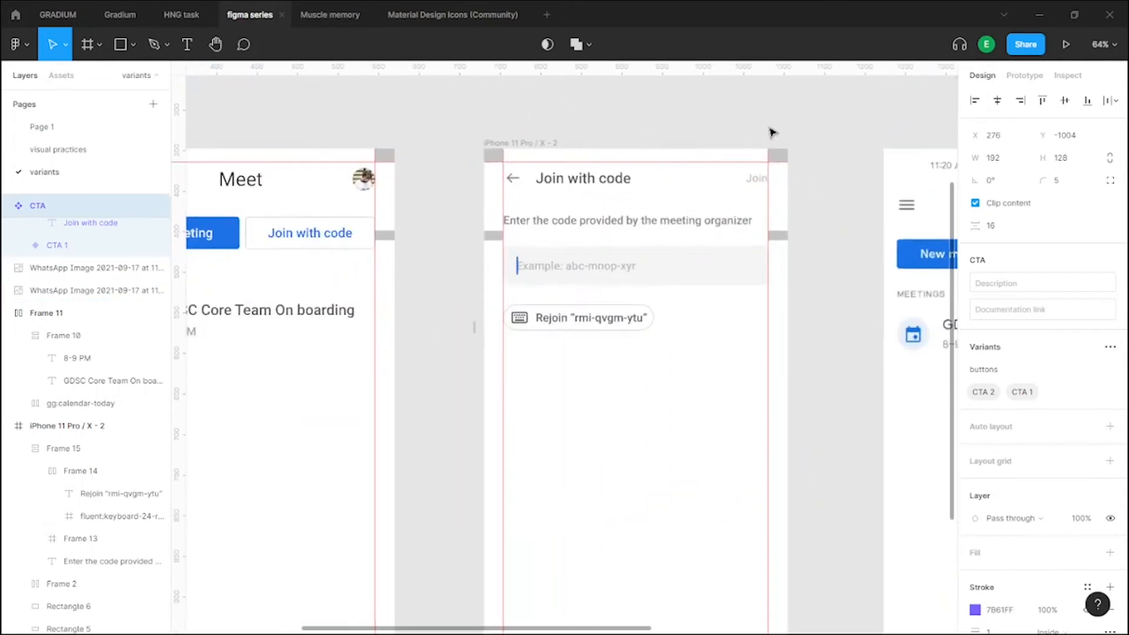
scroll(638, 267, "down", 3)
scroll(633, 227, "up", 3)
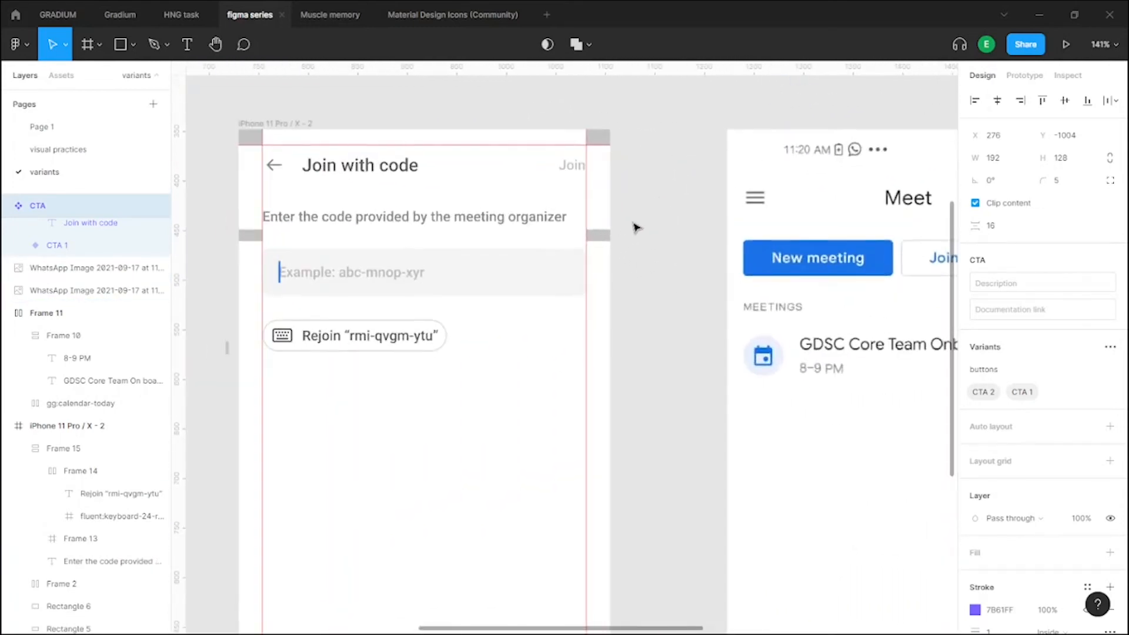
scroll(749, 249, "down", 3)
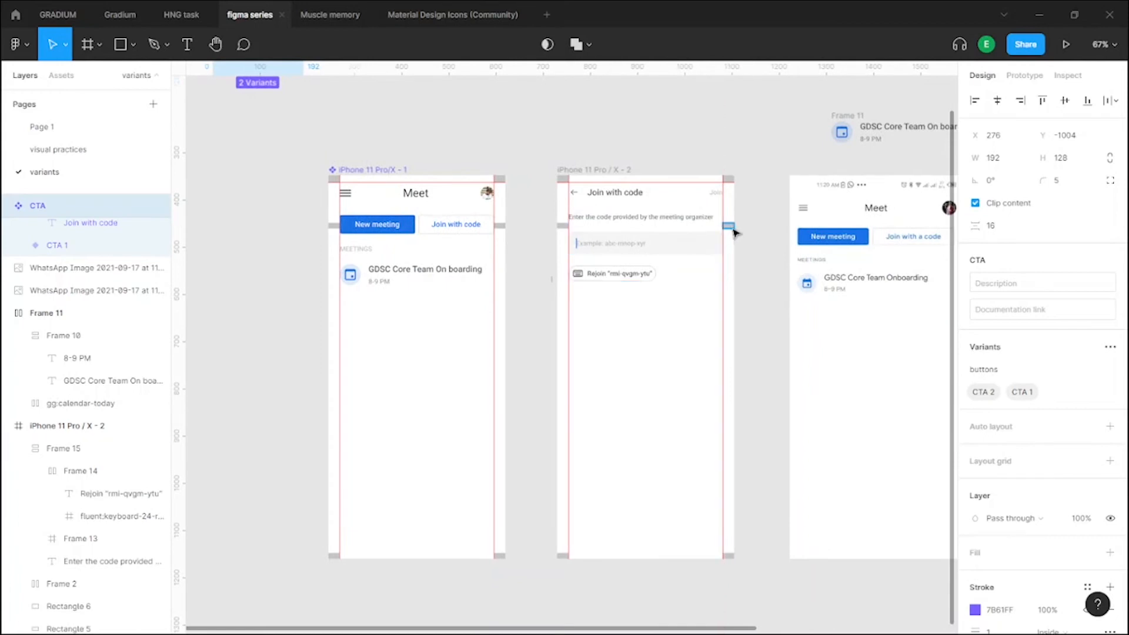
Delete the grey margin rectangles along the edges of the Join with code frame
left_click(729, 228)
left_click(727, 181)
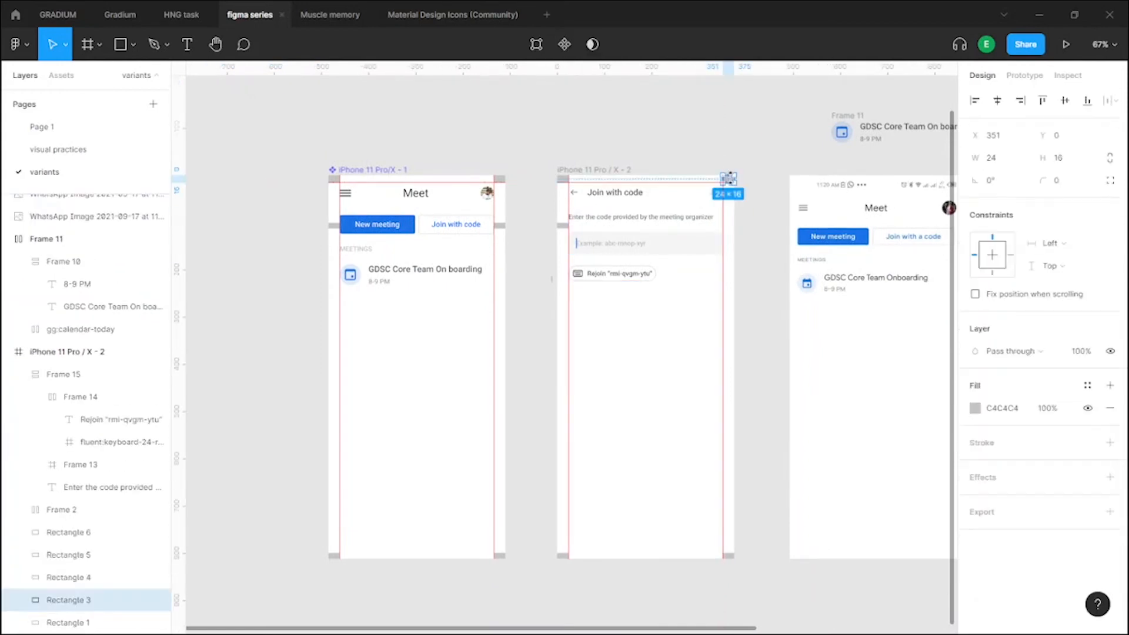
key("Delete")
left_click(561, 178)
key("Delete")
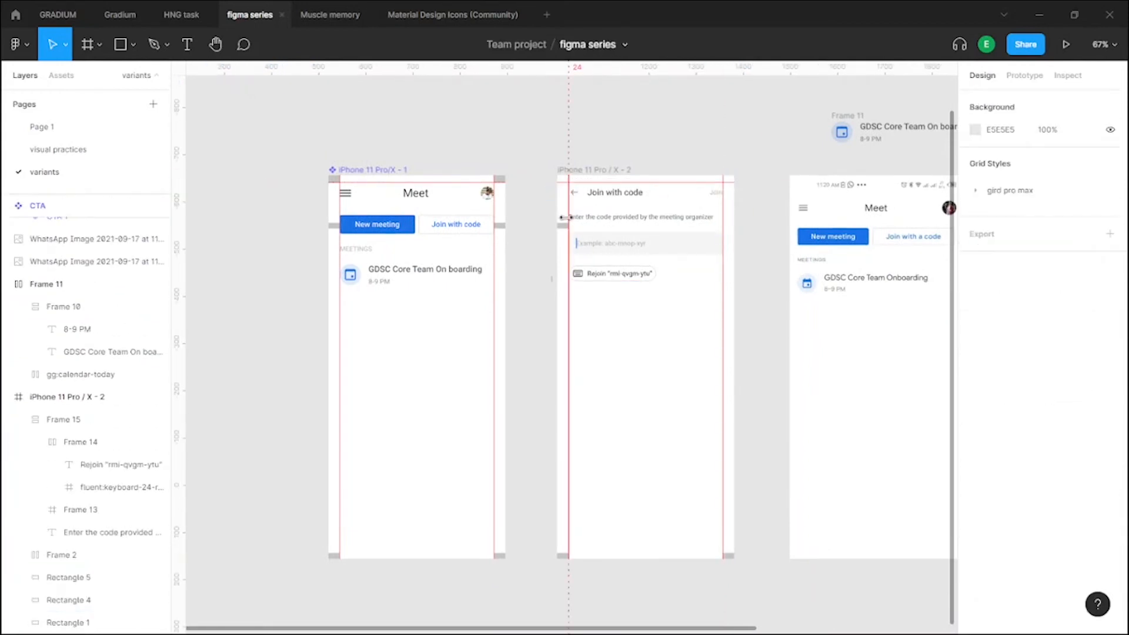
left_click(562, 227)
key("Delete")
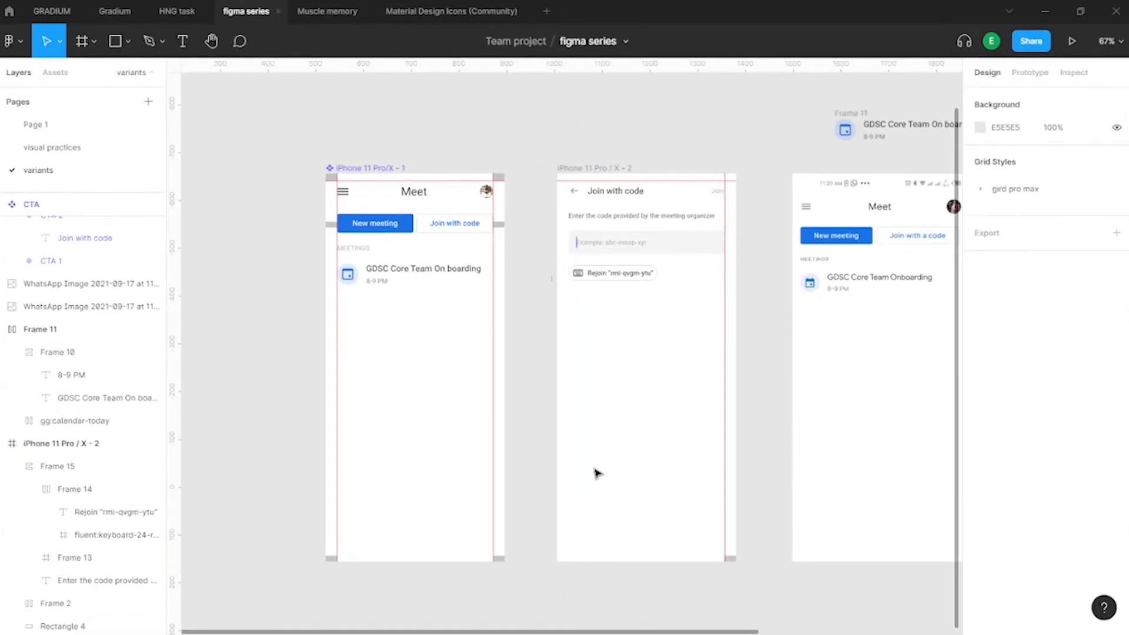
left_click(730, 558)
key("Delete")
Delete the grey margin rectangles along both sides of the Meet component
left_click_drag(507, 561, 673, 570)
scroll(664, 229, "up", 5)
left_click(672, 226)
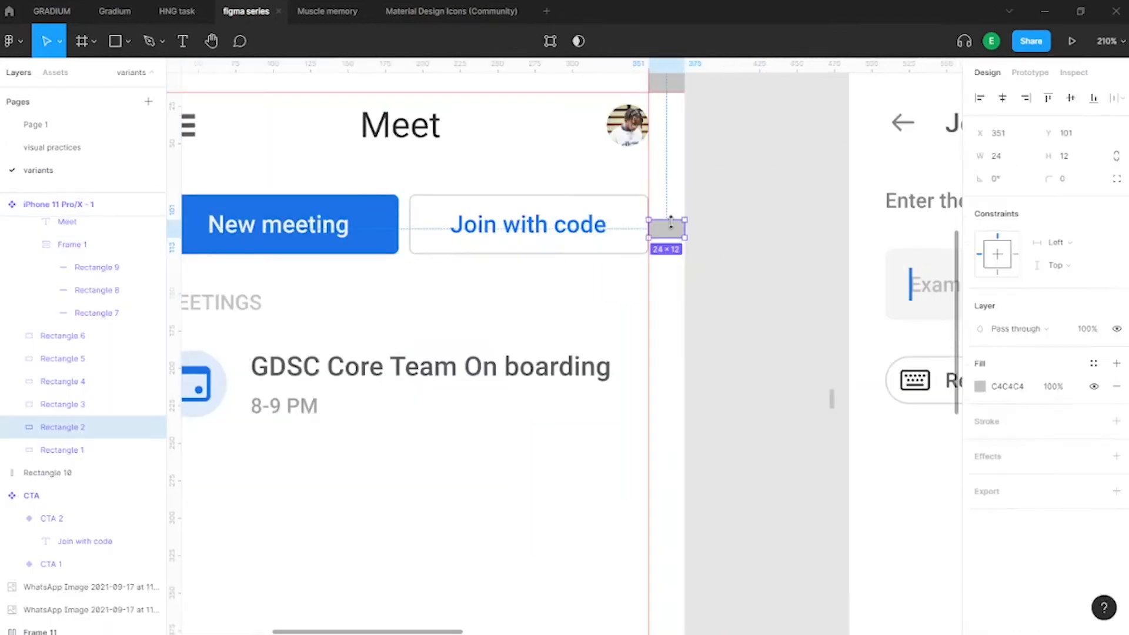
key("Delete")
left_click(769, 187)
key("Delete")
left_click(507, 186)
key("Delete")
left_click(510, 172)
key("Delete")
left_click(505, 384)
key("Delete")
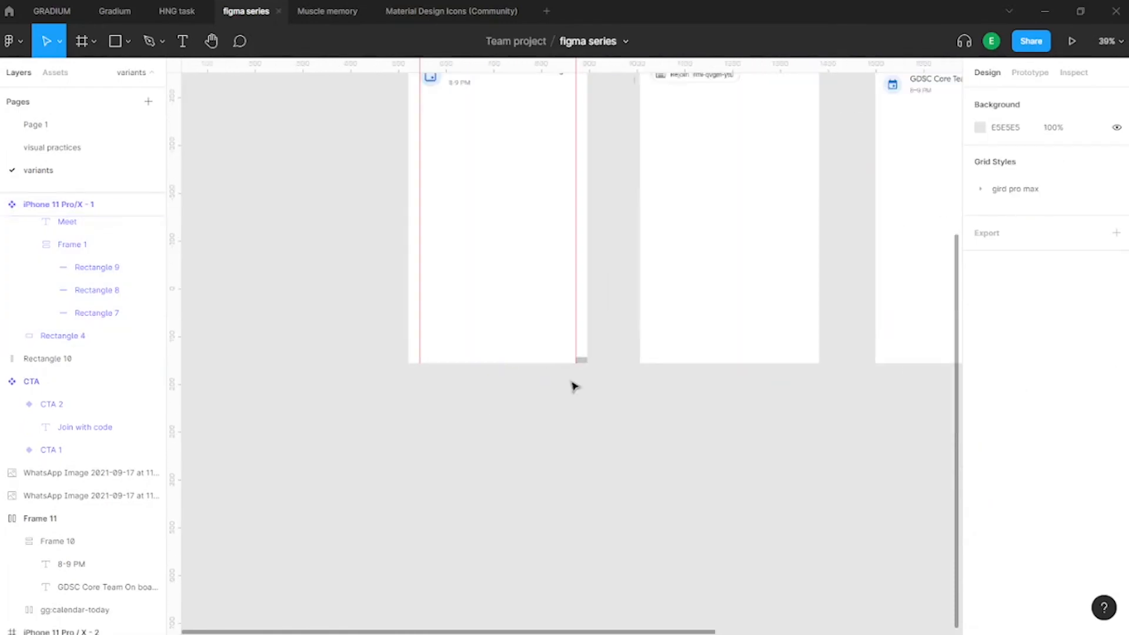
left_click(595, 360)
key("Delete")
Move both iPhone screens left of the CTA component set and shift the Join with code frame well away from the Meet component
left_click_drag(614, 306, 619, 291)
scroll(676, 253, "up", 2)
left_click_drag(694, 194, 447, 441)
left_click_drag(627, 375, 345, 375)
left_click(598, 270)
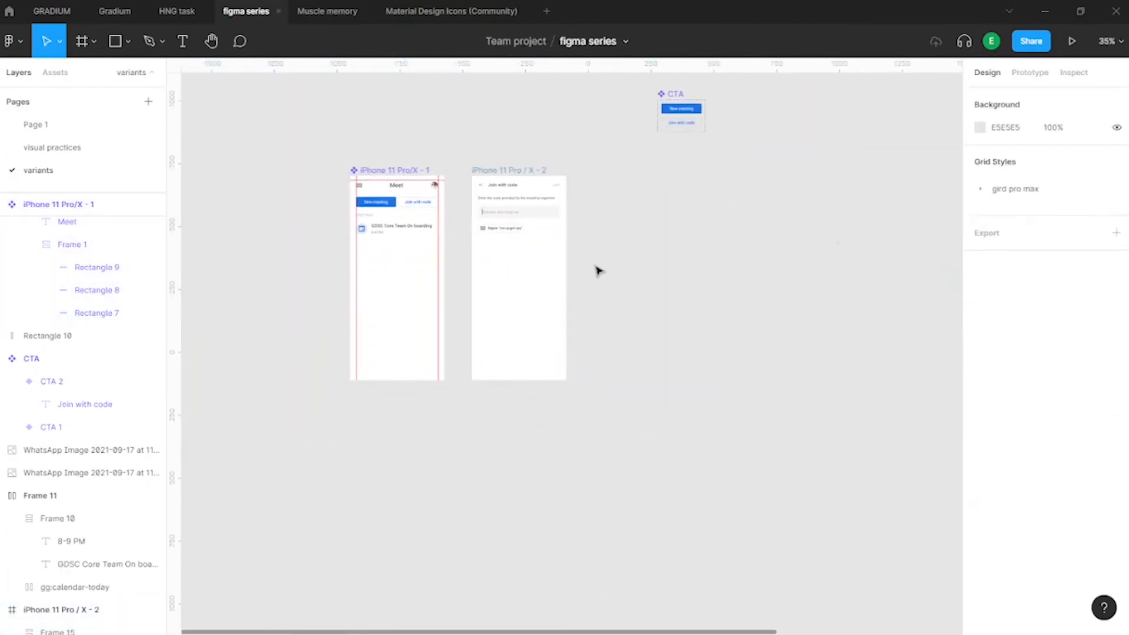
left_click_drag(518, 282, 739, 282)
scroll(353, 223, "up", 4)
Add a new variant to the iPhone 11 Pro/X - 1 Meet component
left_click(532, 393)
scroll(481, 189, "down", 4)
scroll(481, 189, "right", 5)
scroll(481, 189, "up", 2)
scroll(342, 272, "left", 8)
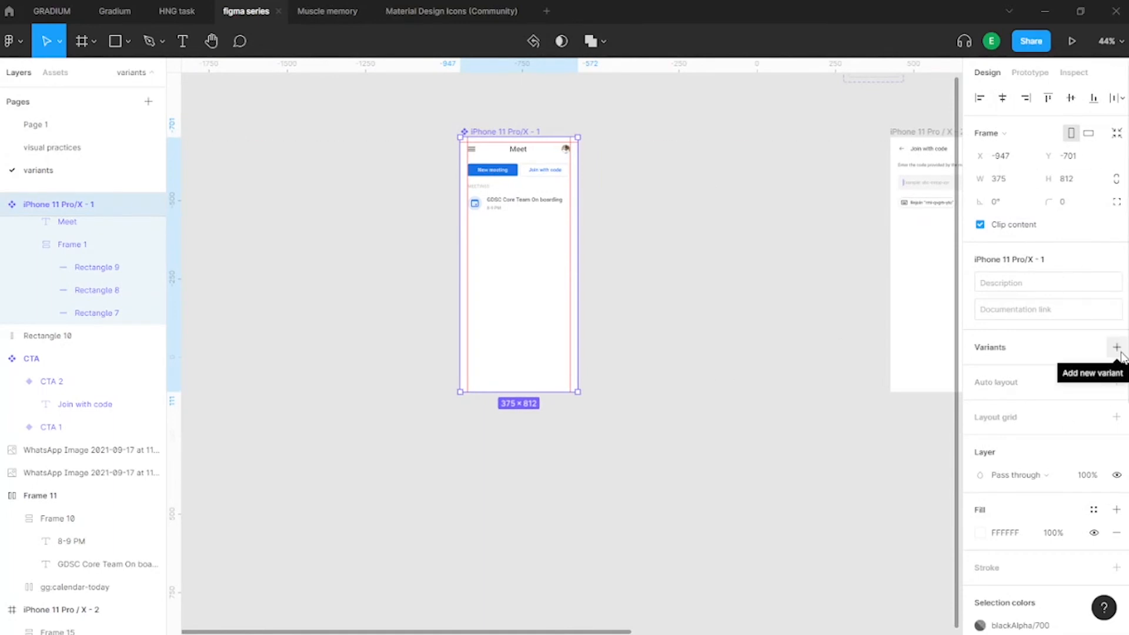
left_click(1119, 350)
scroll(536, 182, "up", 3)
scroll(535, 181, "down", 5)
left_click(558, 271)
scroll(694, 353, "down", 1)
Place the Join with code frame directly beside the second Meet variant
left_click_drag(847, 229, 679, 409)
scroll(676, 411, "up", 3)
scroll(411, 265, "up", 3)
double_click(499, 221)
double_click(503, 241)
scroll(522, 358, "down", 4)
scroll(588, 364, "down", 1)
left_click_drag(660, 330, 655, 331)
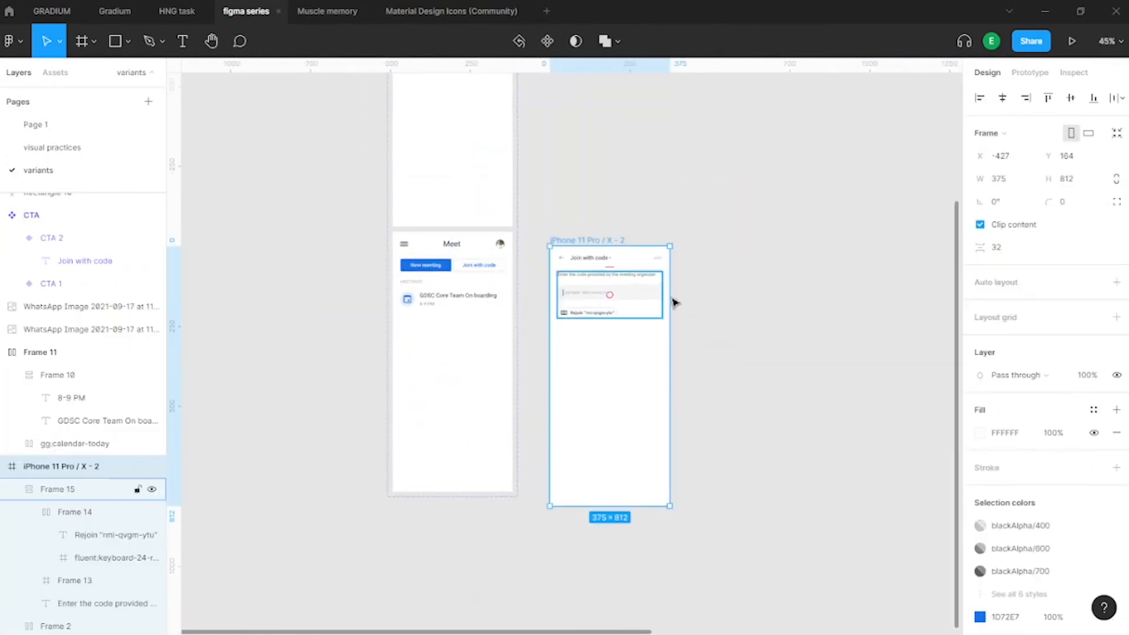
Replace the Meet content inside Variant2 with a copy of the Join with code frame's content
scroll(585, 349, "up", 3)
left_click_drag(532, 346, 730, 178)
scroll(756, 189, "up", 2)
scroll(588, 264, "left", 4)
left_click(328, 382)
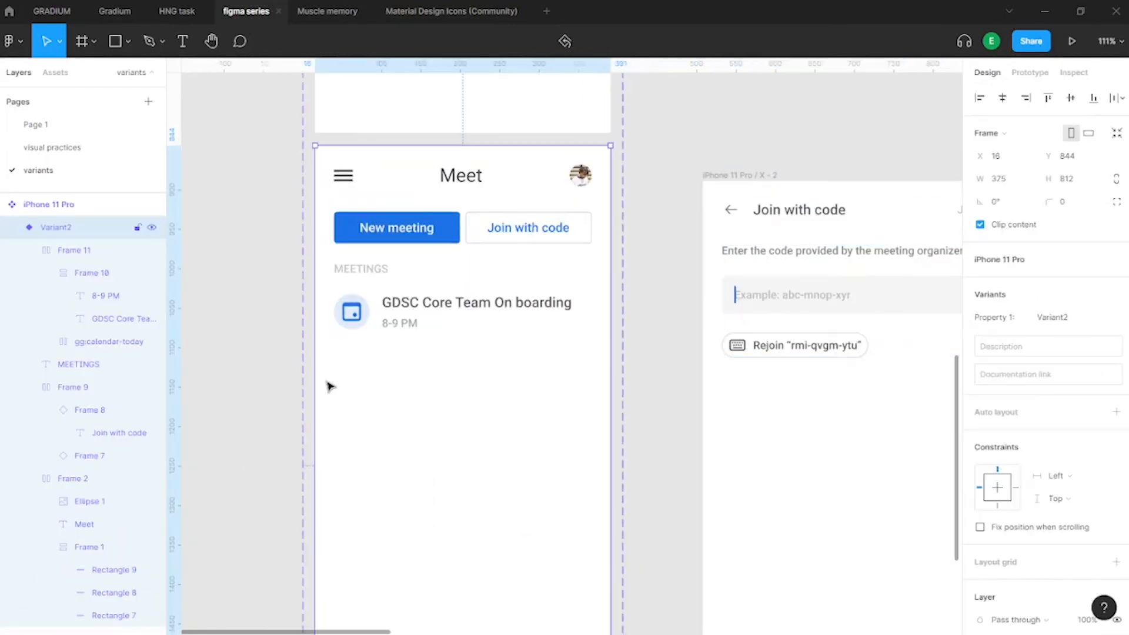
left_click_drag(328, 384, 619, 162)
key("Delete")
left_click(439, 253)
key("ctrl+v")
left_click(654, 154)
scroll(654, 154, "down", 3)
scroll(540, 174, "up", 2)
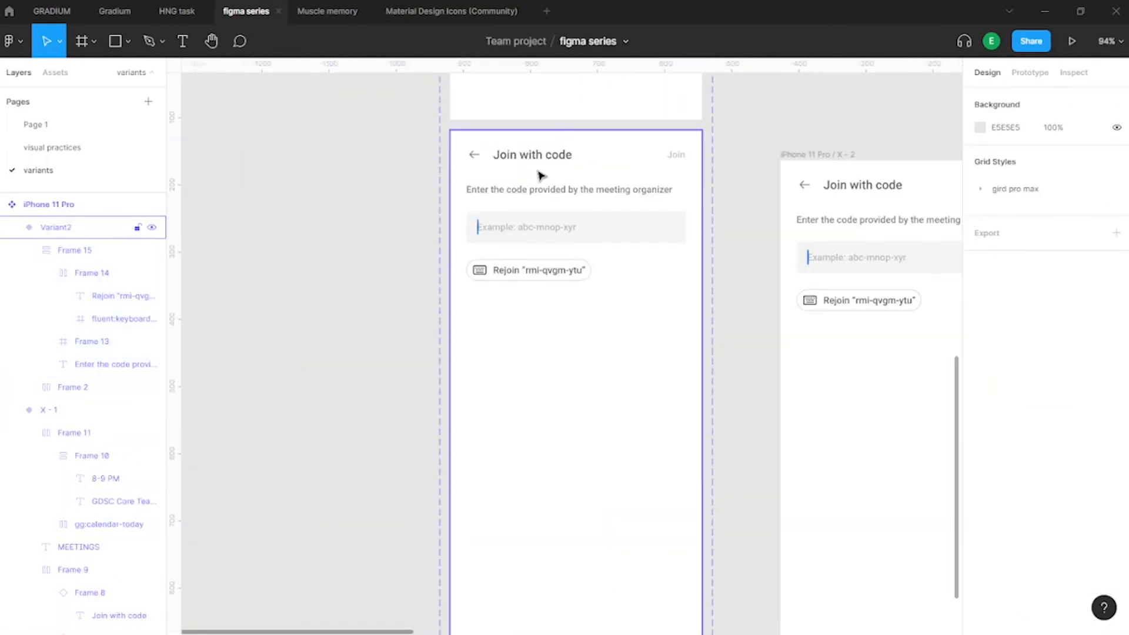
Delete the standalone Join with code frame beside the component set
scroll(553, 174, "down", 6)
left_click(660, 259)
key("Delete")
Try to duplicate the iPhone 11 Pro component set to the right of the original
scroll(660, 247, "up", 2)
left_click(546, 139)
left_click_drag(539, 241, 643, 240)
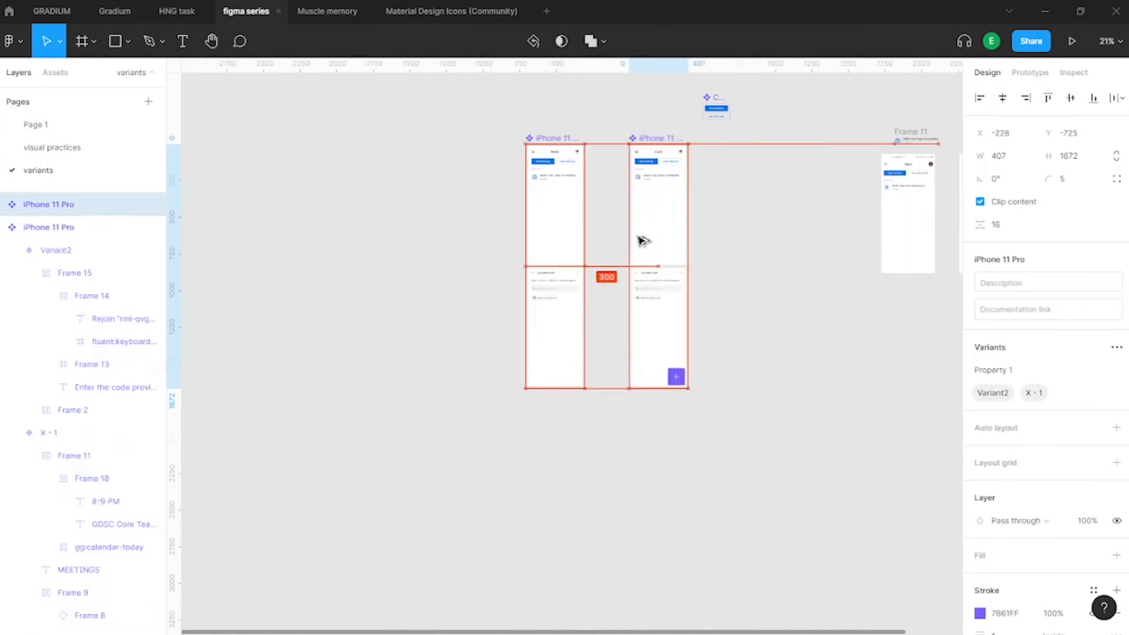
key("ctrl+z")
Try to duplicate the Meet variant and pull the copy out of the iPhone 11 Pro component set
left_click(563, 234)
key("ctrl+d")
left_click_drag(555, 448, 675, 336)
left_click(550, 139)
left_click_drag(584, 510, 584, 389)
key("ctrl+z")
left_click(675, 347)
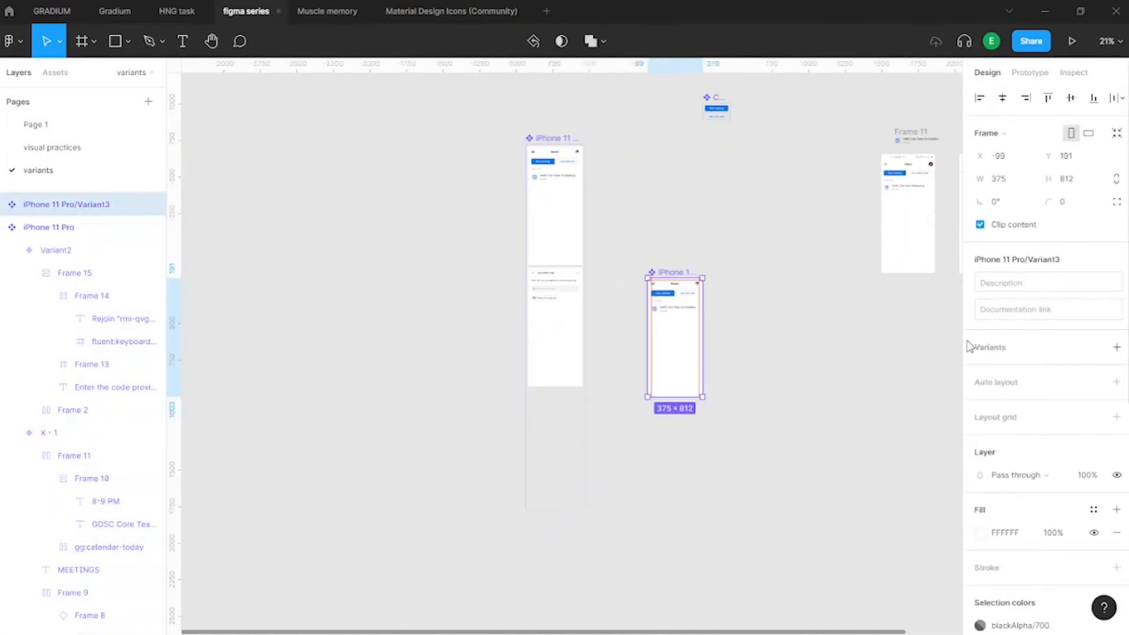
key("ctrl+z")
key("ctrl+z")
Arrange the CTA component set, the Meet reference screenshot and the Join with code frame in a row on empty canvas
left_click(823, 356)
left_click_drag(734, 321, 625, 325)
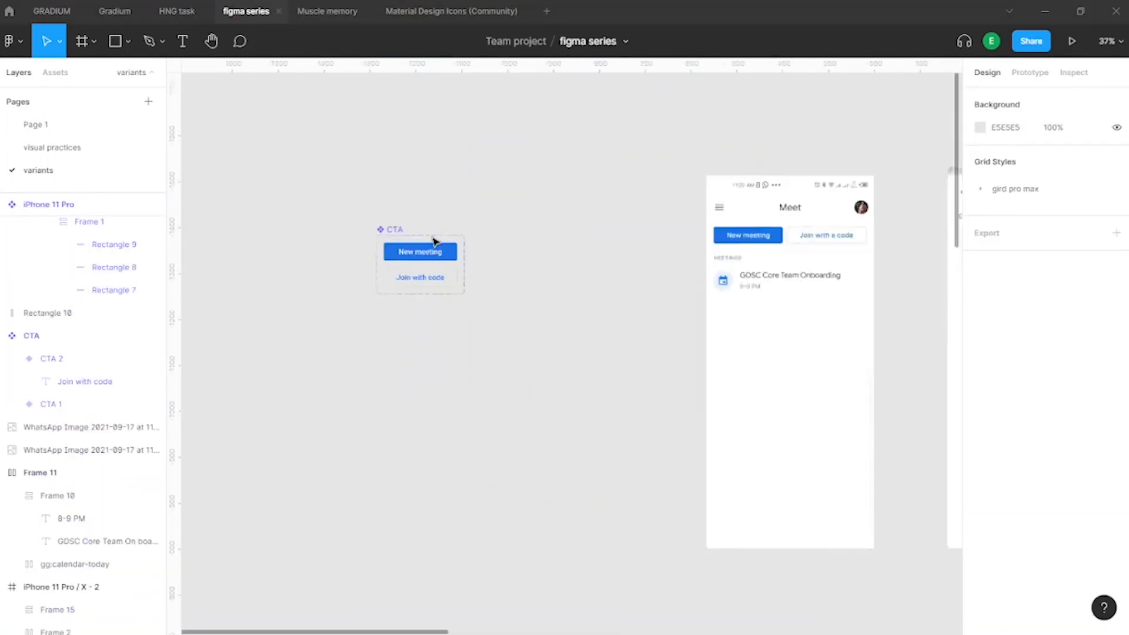
left_click_drag(866, 219, 647, 209)
scroll(647, 209, "up", 3)
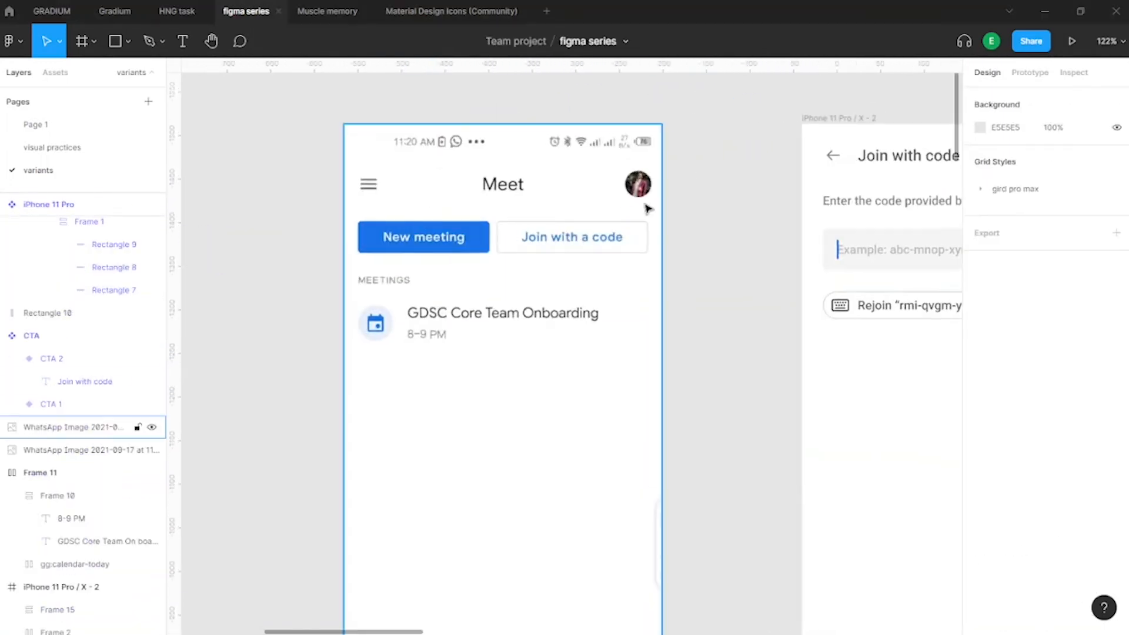
Move the Meet reference screenshot right of the Join with code frame and put an instance of the X - 1 variant in its place
scroll(495, 227, "down", 5)
left_click(499, 282)
left_click_drag(499, 282, 677, 274)
double_click(922, 517)
left_click_drag(923, 517, 499, 284)
key("ctrl+z")
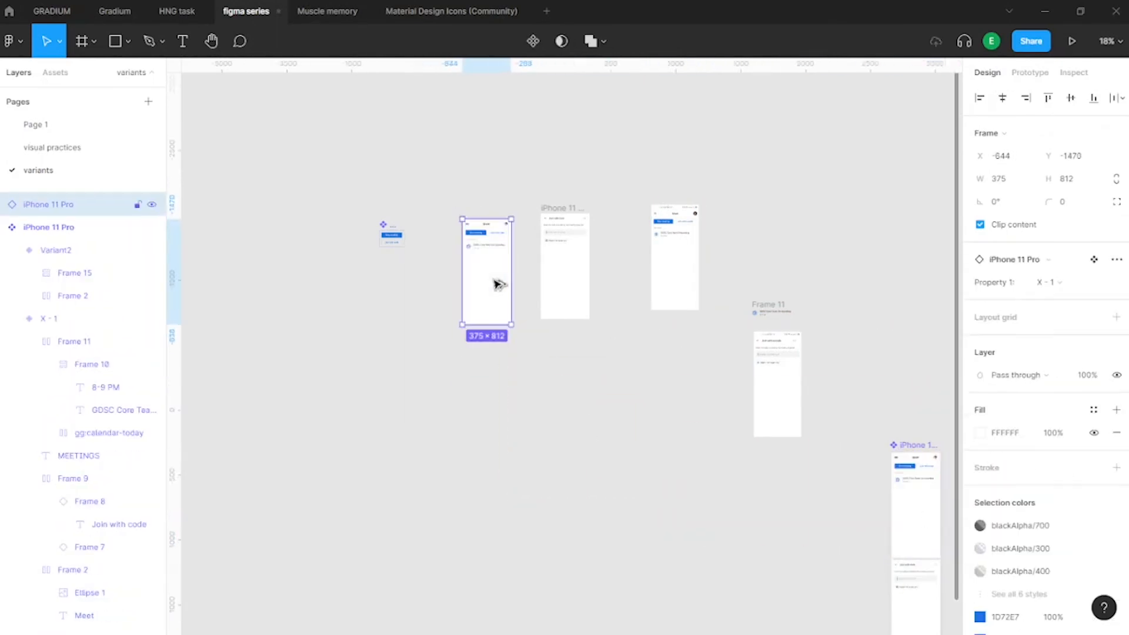
Reposition the Meet instance level with the top of the Join with code frame, between that frame and the CTA component set
scroll(483, 238, "up", 4)
left_click_drag(494, 358, 467, 348)
left_click(594, 312)
double_click(501, 263)
scroll(470, 190, "up", 5)
scroll(378, 179, "down", 4)
left_click_drag(632, 350, 539, 350)
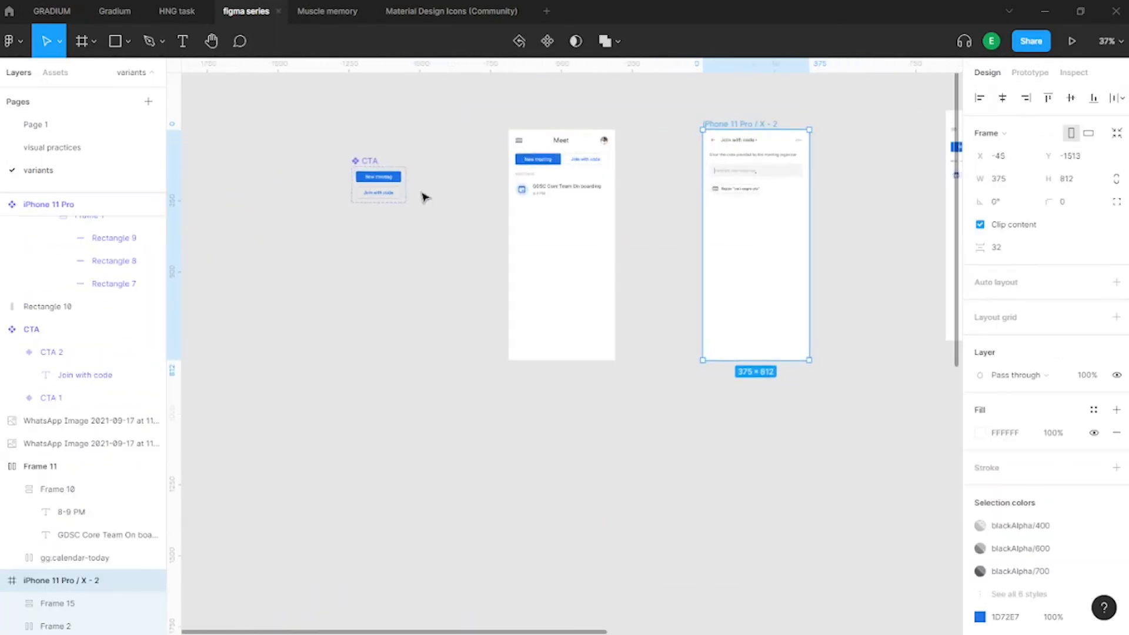
Move the Join with code frame back among the reference screenshots on the far side of the canvas
scroll(423, 194, "up", 3)
scroll(532, 184, "down", 2)
scroll(789, 320, "down", 3)
left_click(805, 247)
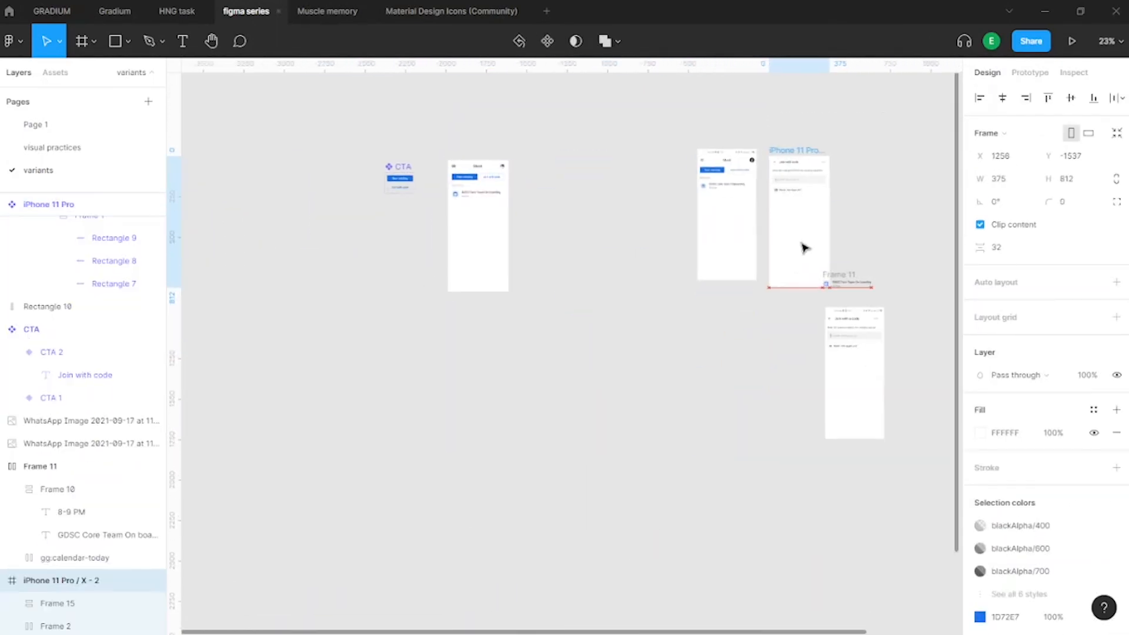
left_click_drag(805, 247, 595, 247)
Place the iPhone 11 Pro component set to the left of the CTA component set
left_click_drag(579, 146, 774, 307)
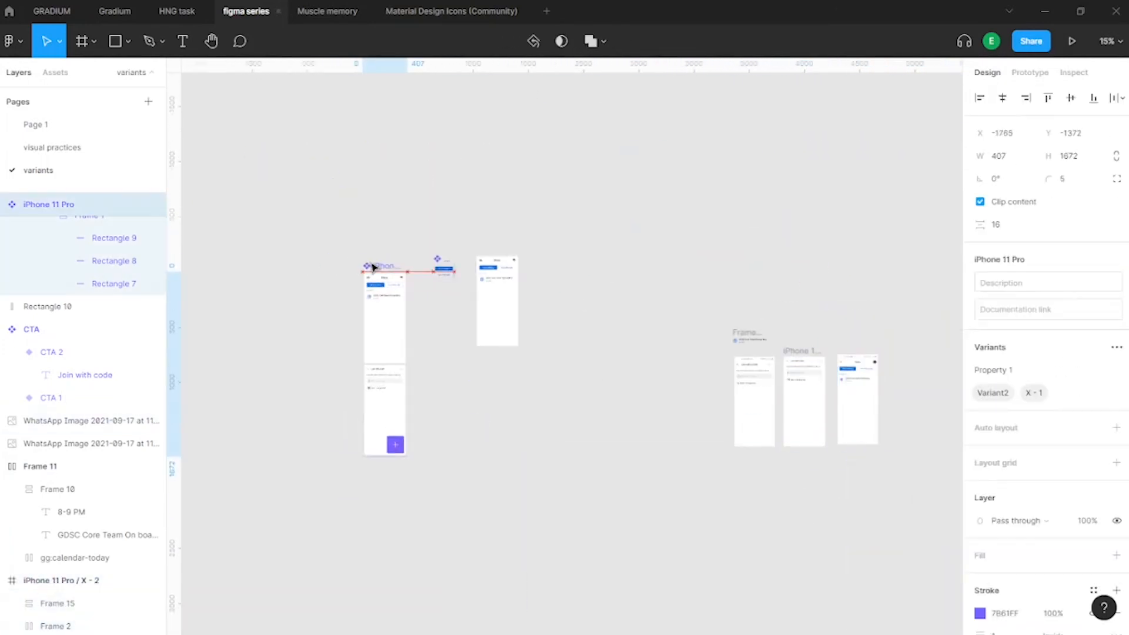
scroll(418, 360, "up", 5)
scroll(580, 345, "up", 3)
scroll(577, 375, "down", 5)
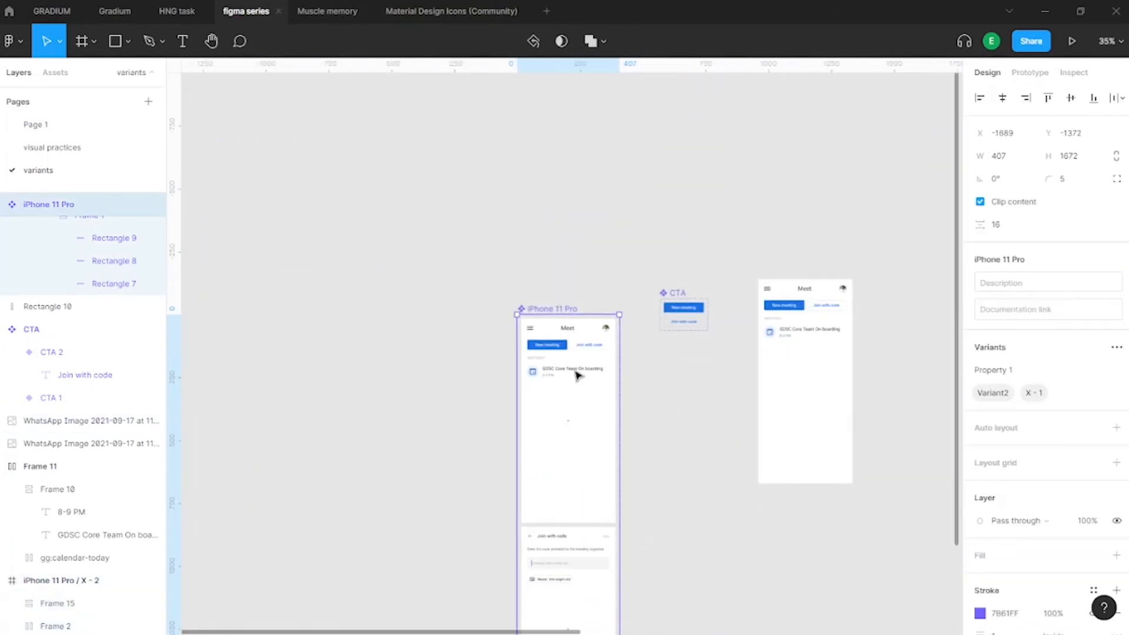
Examine the button variants in the CTA component set and the matching buttons in the Meet instance
scroll(576, 375, "up", 3)
left_click(675, 265)
scroll(675, 264, "down", 1)
left_click(594, 215)
left_click_drag(633, 340, 582, 368)
scroll(547, 250, "up", 5)
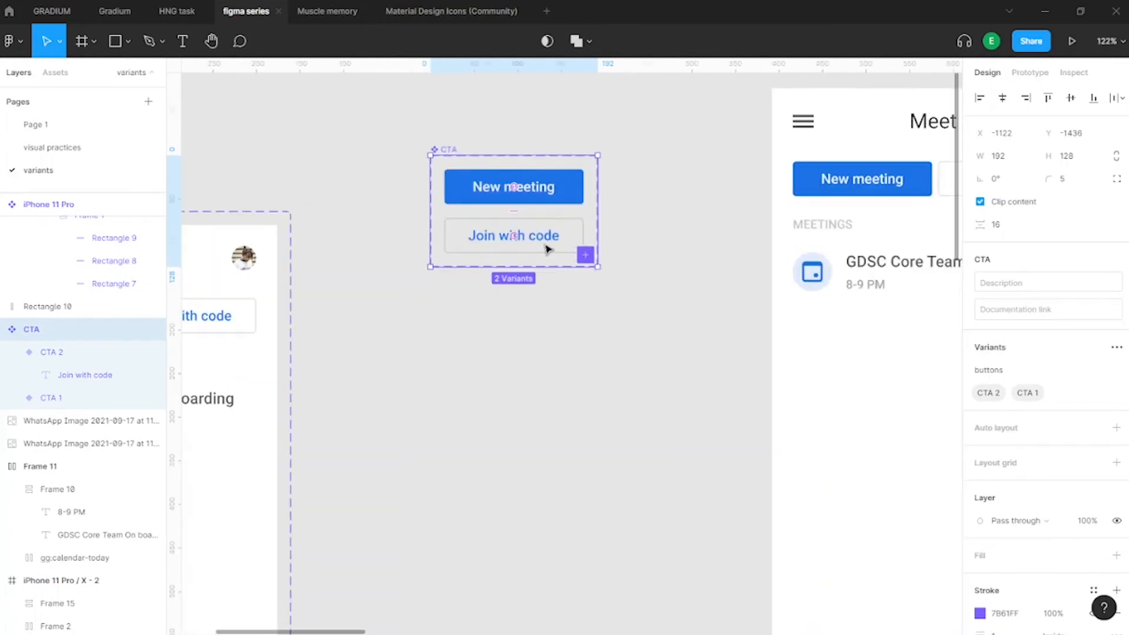
left_click(612, 238)
scroll(548, 214, "up", 4)
scroll(548, 213, "down", 5)
left_click_drag(717, 231, 567, 236)
scroll(567, 186, "up", 4)
scroll(567, 186, "down", 5)
scroll(632, 188, "up", 5)
Switch the Join with code button inside the Meet instance to the CTA 1 variant
double_click(632, 188)
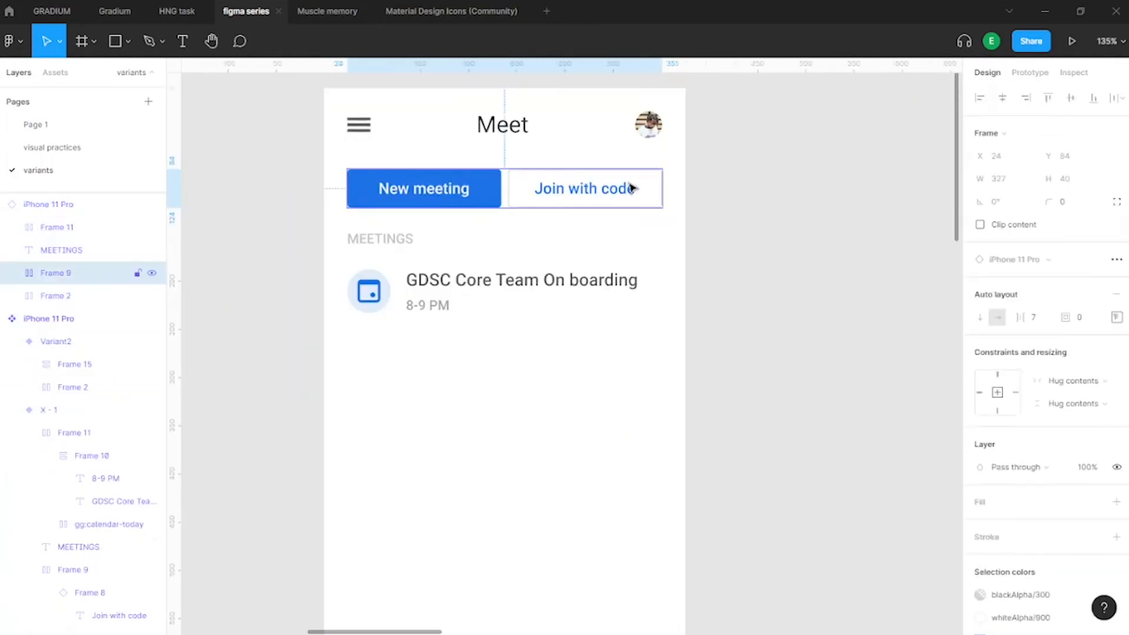
left_click(632, 188)
scroll(631, 188, "down", 5)
scroll(571, 209, "up", 6)
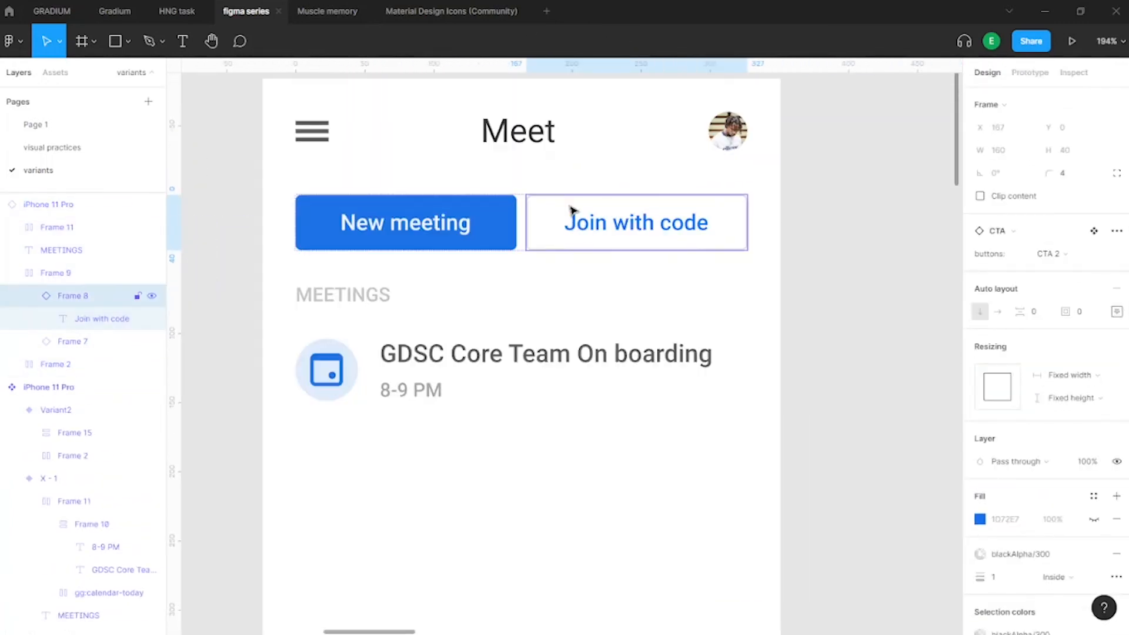
left_click(1068, 257)
left_click(1059, 269)
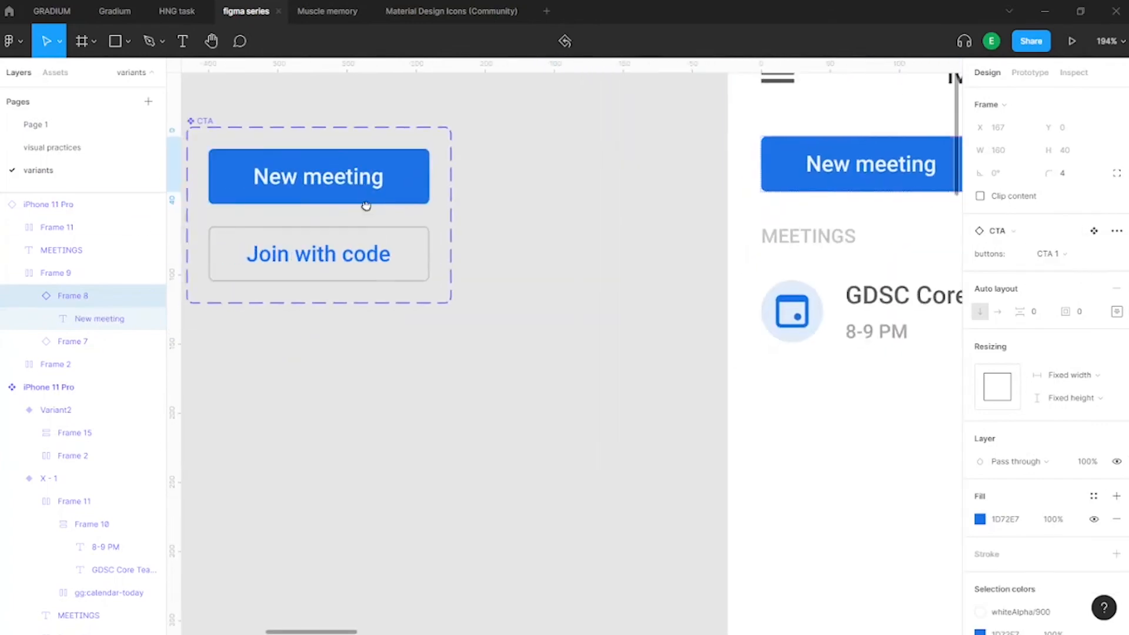
Revert the button inside the Meet instance to the CTA 2 variant
left_click(1055, 258)
left_click(1053, 237)
key("ctrl+z")
key("ctrl+z")
left_click(834, 220)
scroll(834, 221, "down", 5)
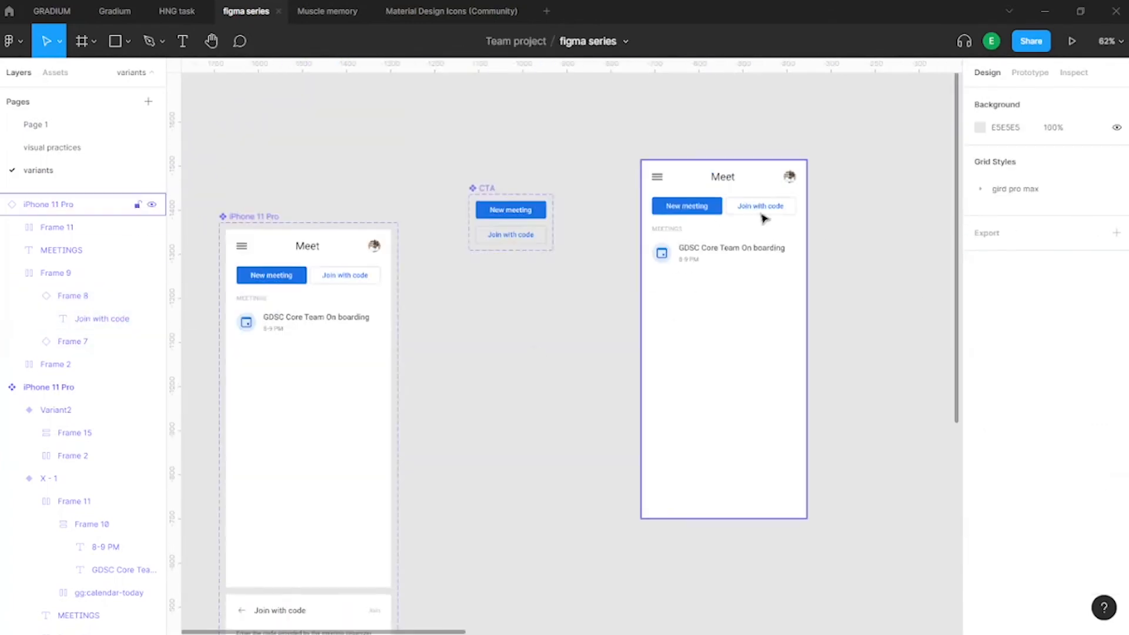
Duplicate the Meet instance and place the copy to the right of the original
left_click(486, 182)
left_click(673, 382)
left_click_drag(672, 384, 574, 414)
left_click_drag(551, 415, 579, 338)
left_click(370, 421)
scroll(370, 421, "down", 3)
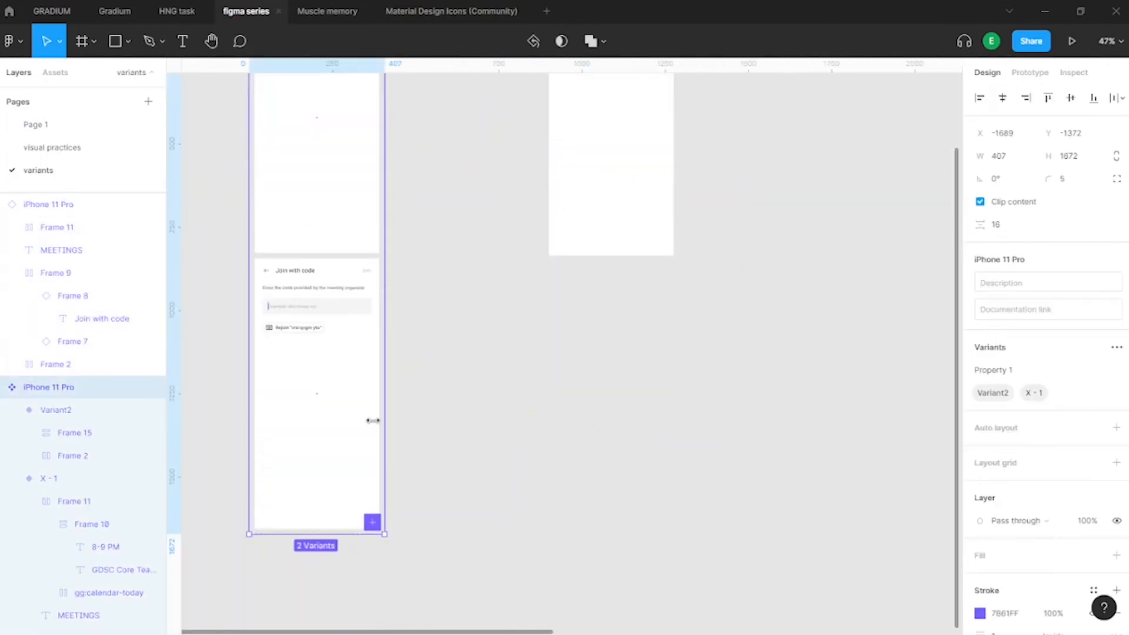
scroll(371, 421, "up", 3)
scroll(676, 283, "down", 1)
left_click_drag(589, 282, 751, 283)
scroll(363, 440, "down", 3)
scroll(603, 218, "up", 4)
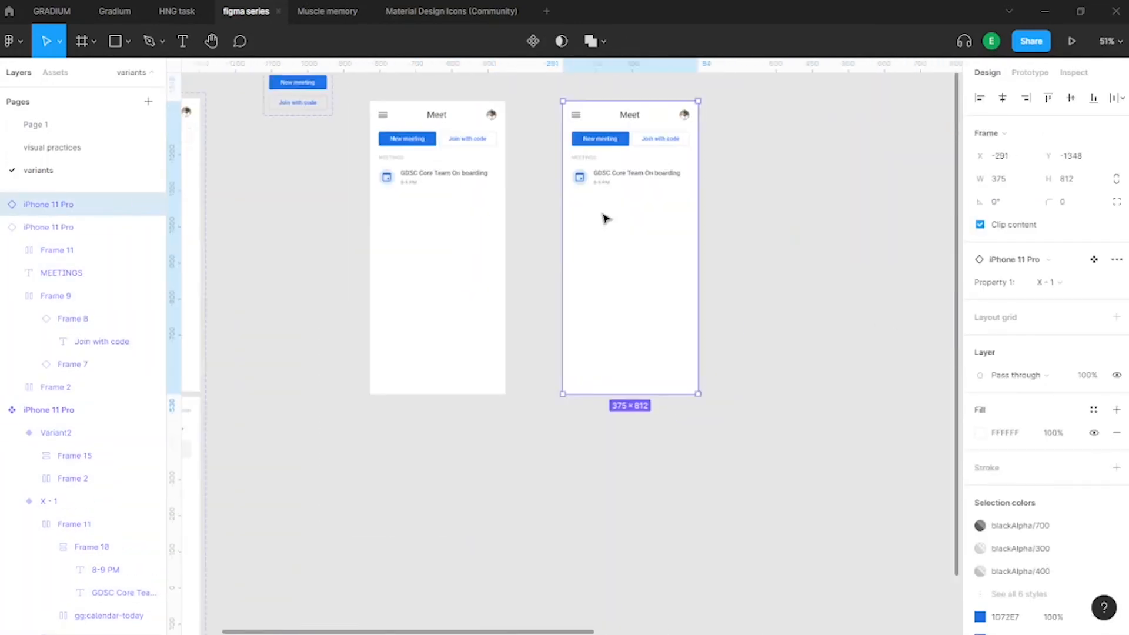
Set the copied instance's Property 1 to Variant2 and move it slightly closer to the Meet instance
left_click(1046, 283)
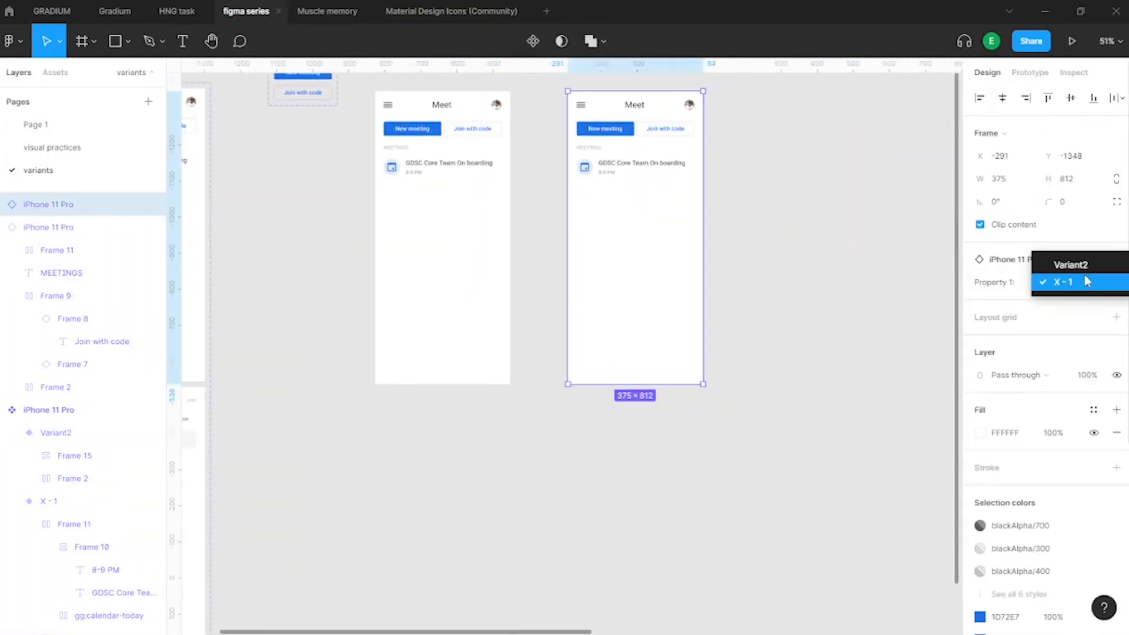
left_click(1049, 259)
scroll(519, 235, "down", 5)
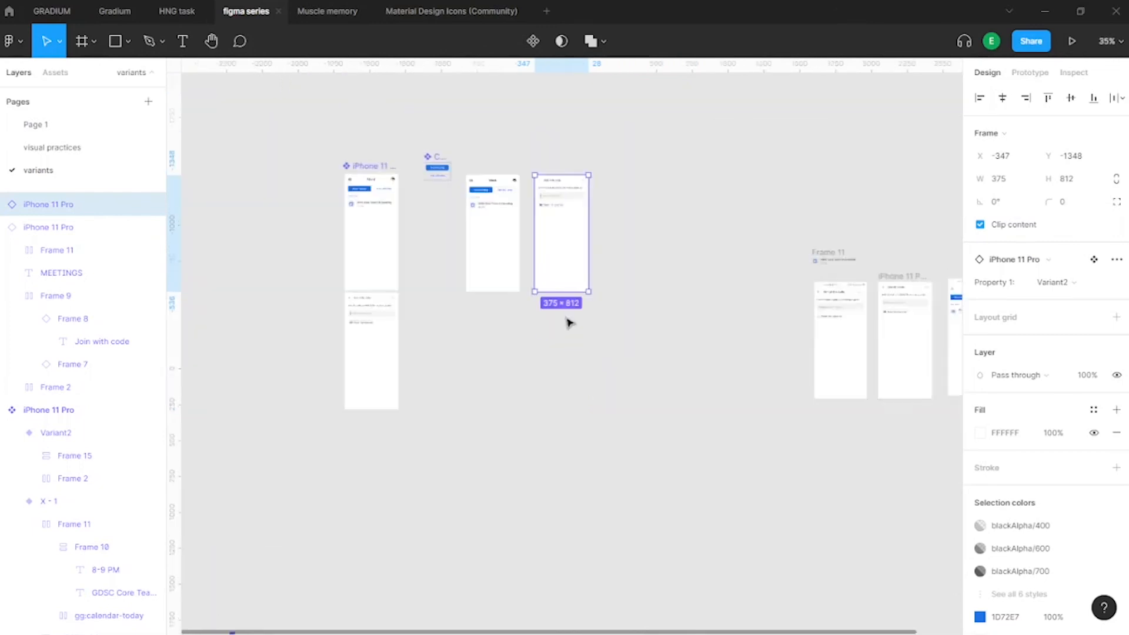
Detach the Meet instance and turn it into a component with a second variant
scroll(569, 323, "up", 1)
scroll(645, 259, "left", 3)
scroll(590, 345, "up", 4)
right_click(552, 368)
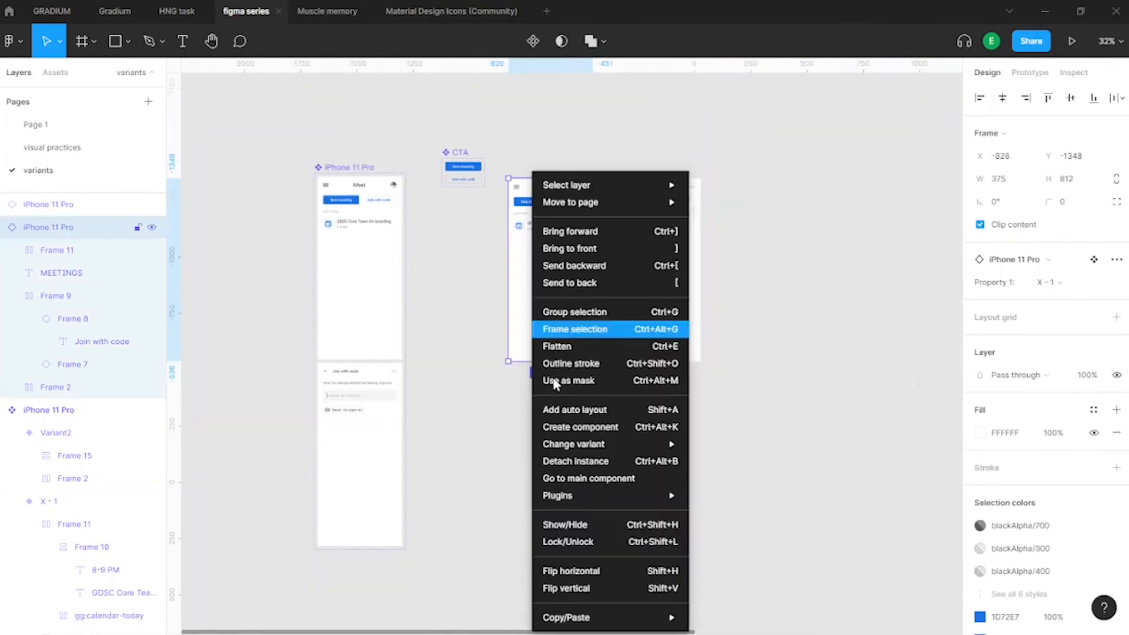
left_click(567, 461)
left_click(1117, 347)
Replace the contents of the new second variant with the Join with code screen's contents and delete the leftover copy
scroll(524, 393, "down", 3)
left_click_drag(523, 393, 388, 558)
scroll(395, 438, "up", 5)
left_click_drag(395, 438, 660, 320)
scroll(660, 306, "up", 1)
left_click_drag(584, 267, 733, 170)
key("ctrl+c")
left_click_drag(368, 306, 524, 171)
key("Delete")
key("ctrl+v")
left_click(632, 408)
key("Delete")
scroll(503, 410, "up", 4)
left_click(503, 409)
left_click(676, 411)
Move the new iPhone 11 Pro component set left of the earlier one and place an instance of its Default variant right of the CTA set
scroll(658, 418, "down", 6)
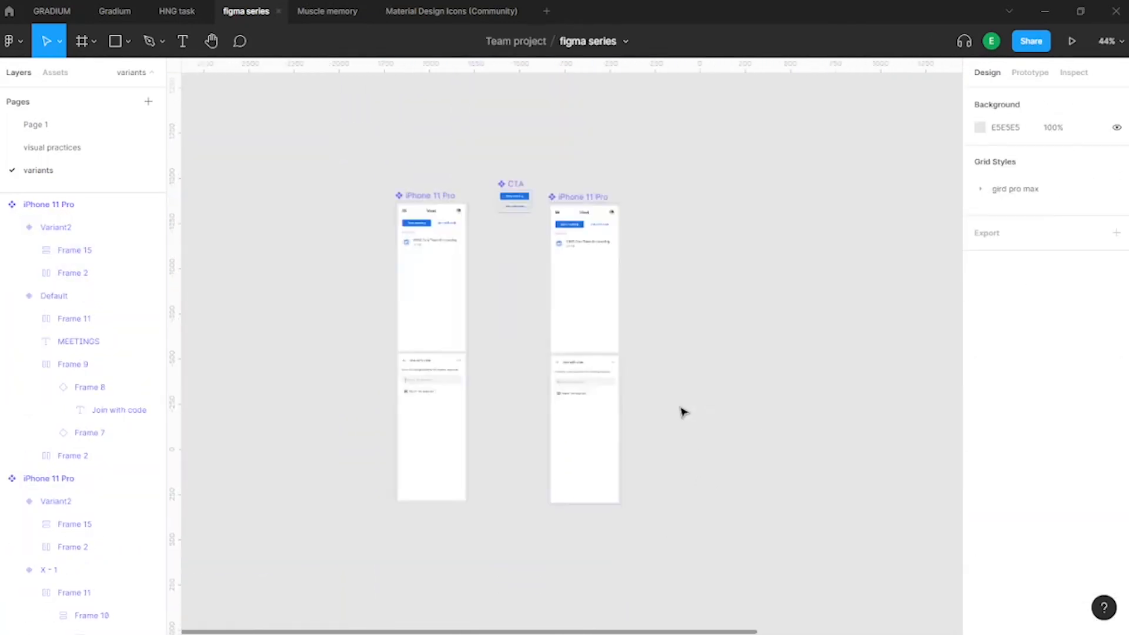
left_click(544, 329)
key("Delete")
key("ctrl+z")
left_click_drag(527, 315, 630, 315)
left_click_drag(517, 216, 259, 206)
left_click_drag(629, 282, 535, 262)
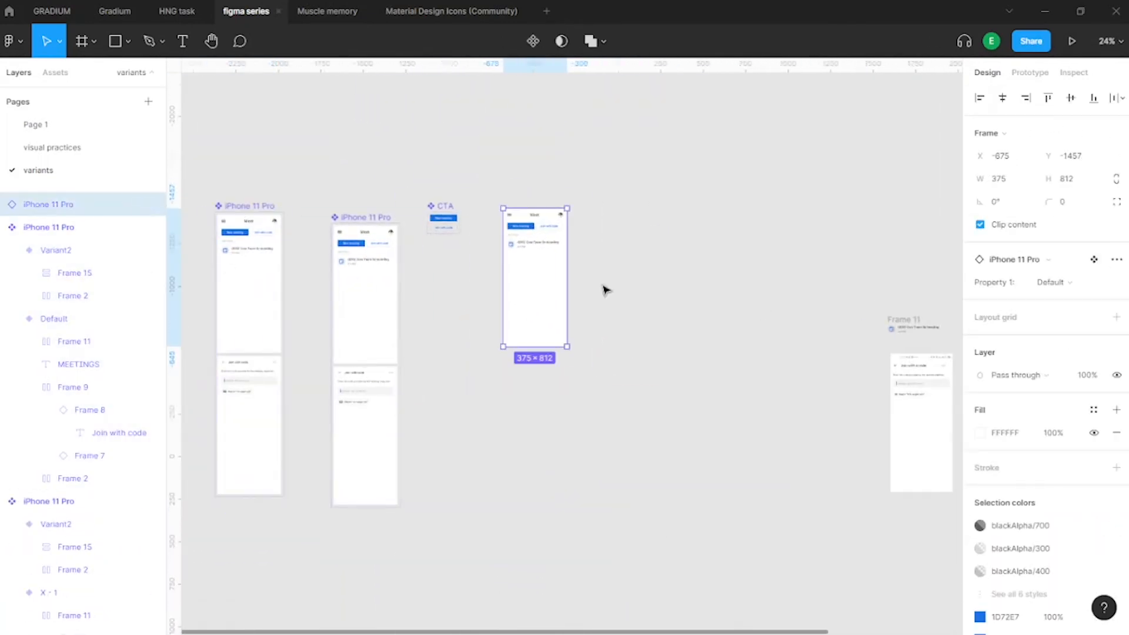
Duplicate the CTA 2 variant four times within the CTA component set
scroll(559, 214, "up", 6)
left_click(600, 234)
scroll(600, 233, "down", 4)
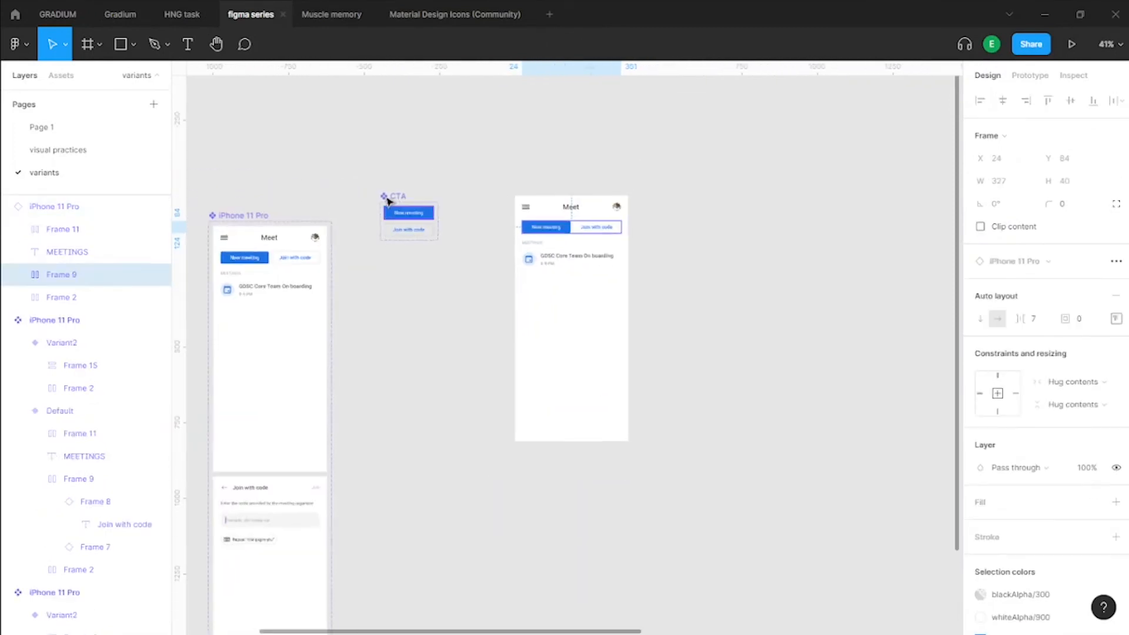
scroll(388, 198, "up", 5)
scroll(470, 212, "down", 4)
left_click(467, 235)
scroll(471, 241, "up", 5)
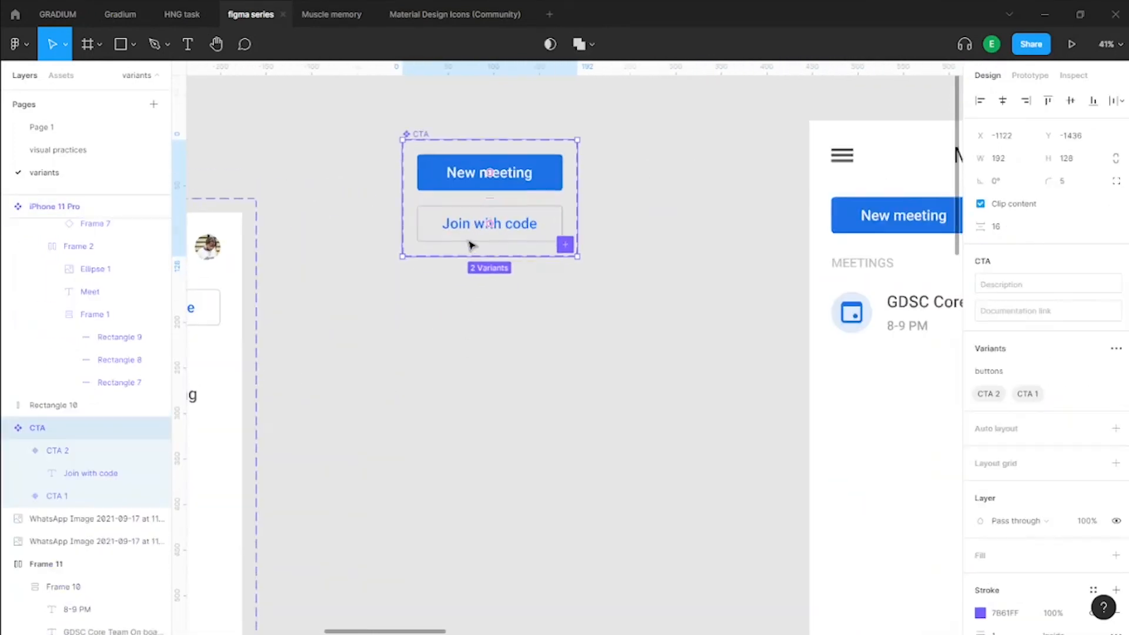
left_click(527, 294)
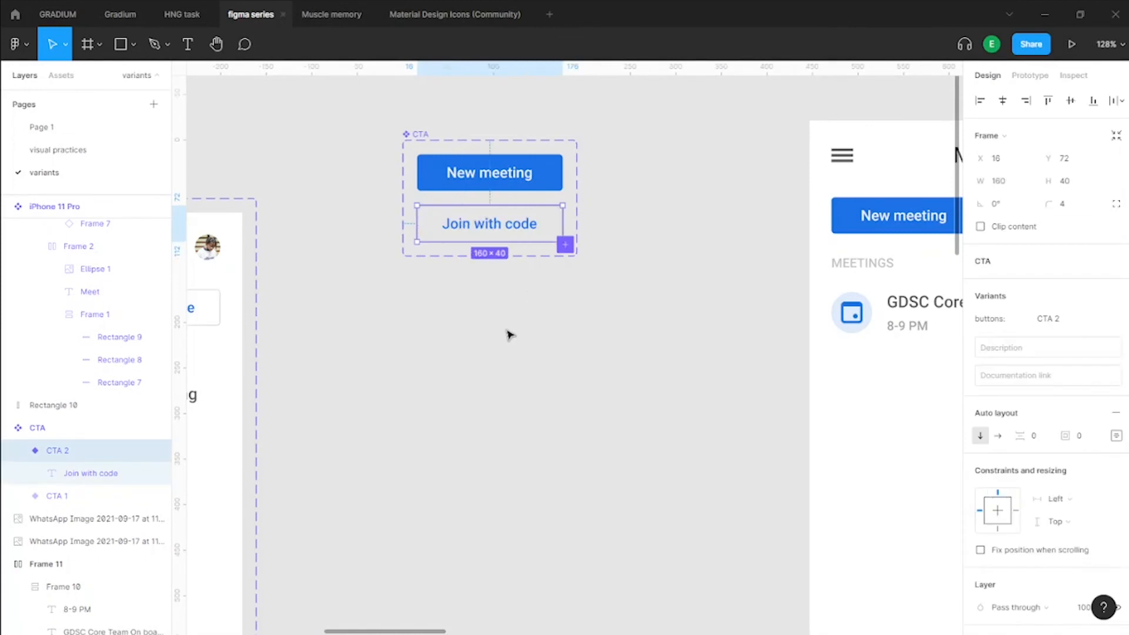
key("ctrl+d")
key("ctrl+d")
key("ctrl+d")
key("ctrl+d")
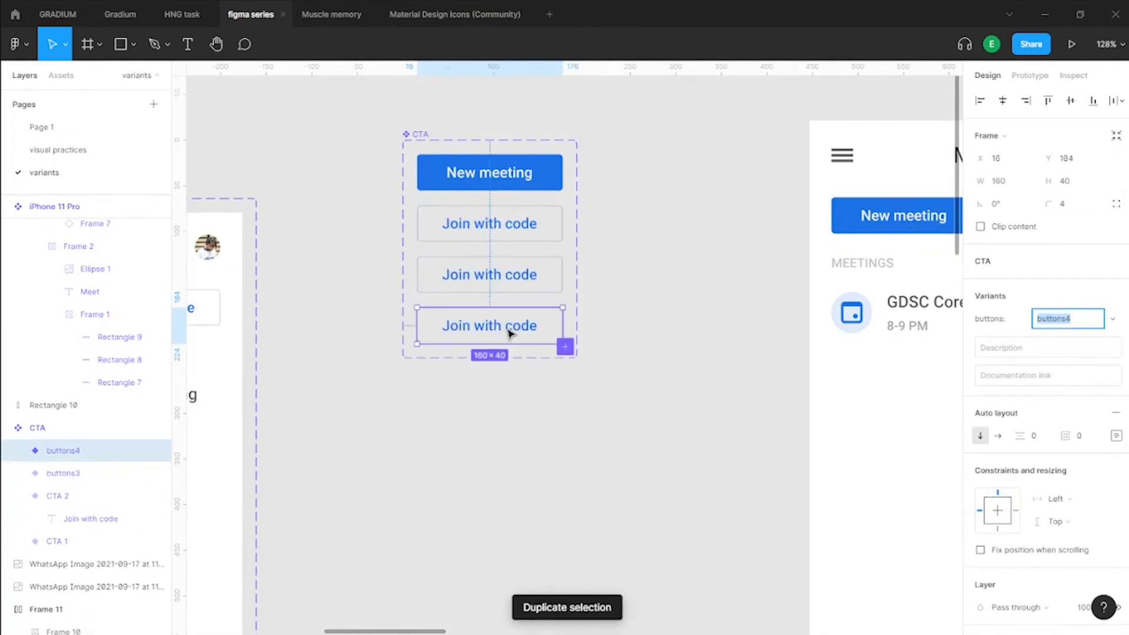
Set the corner radius of the buttons3 variant to 34
scroll(592, 331, "down", 2)
scroll(592, 331, "down", 3)
scroll(529, 294, "right", 2)
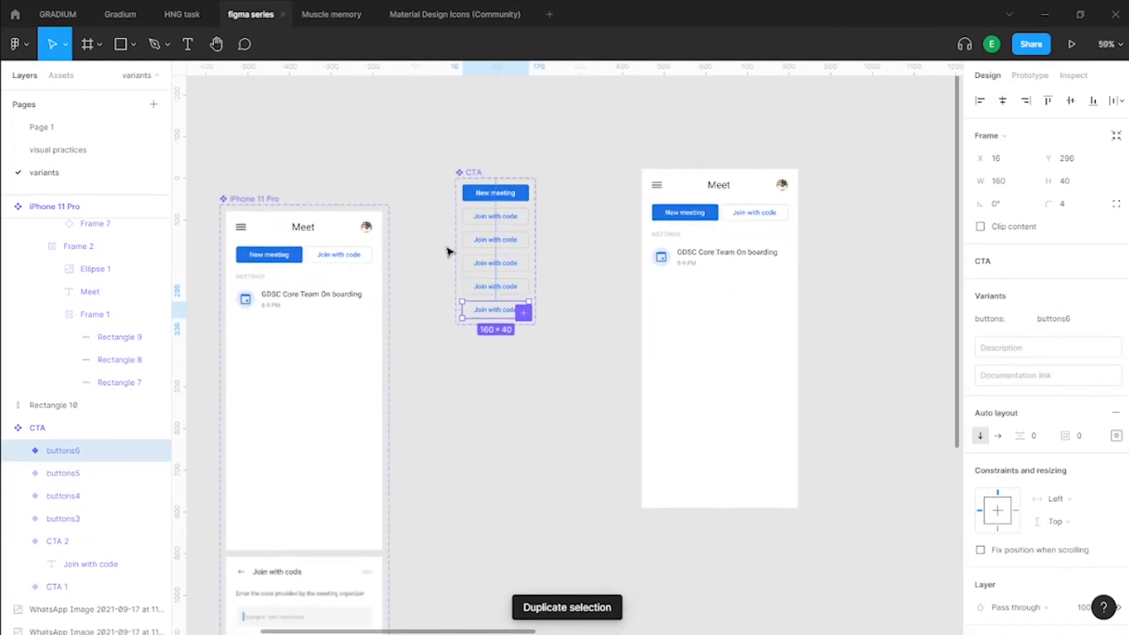
scroll(451, 250, "up", 3)
left_click(558, 228)
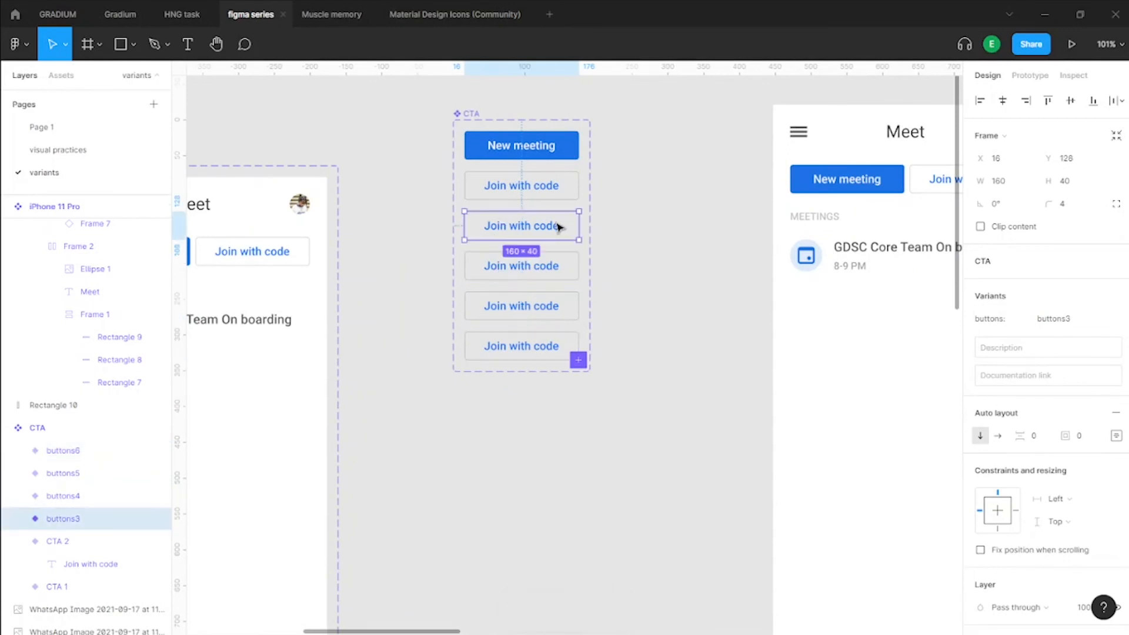
scroll(1005, 446, "down", 5)
scroll(1067, 246, "up", 5)
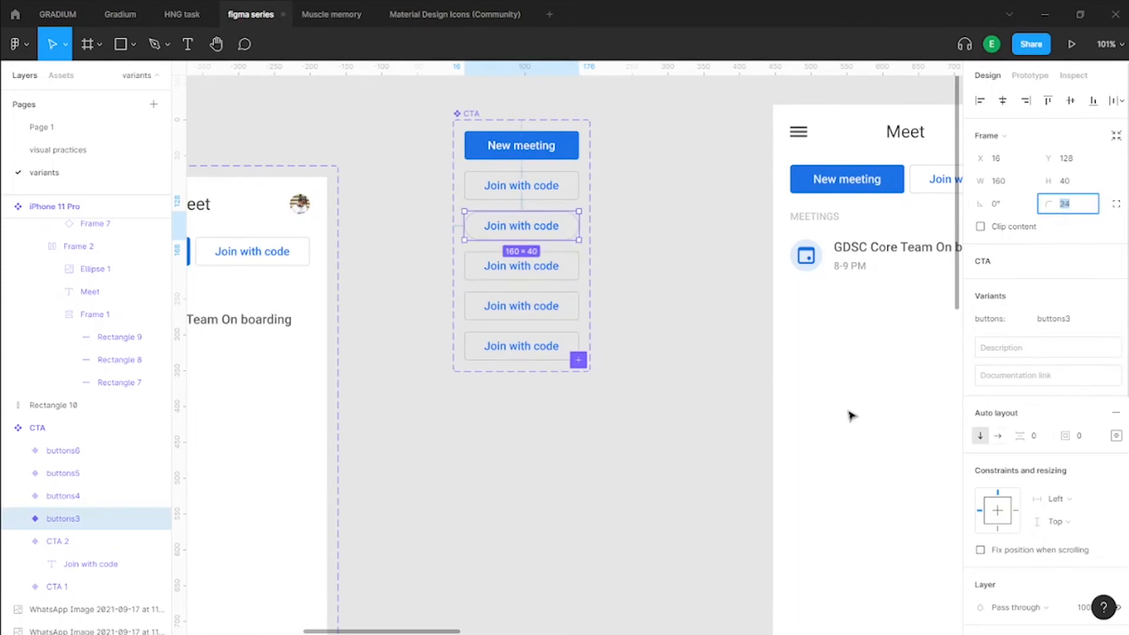
Show the blue 1D72E7 fill on the buttons4 variant and change its label color to white
left_click(535, 262)
scroll(1024, 247, "down", 5)
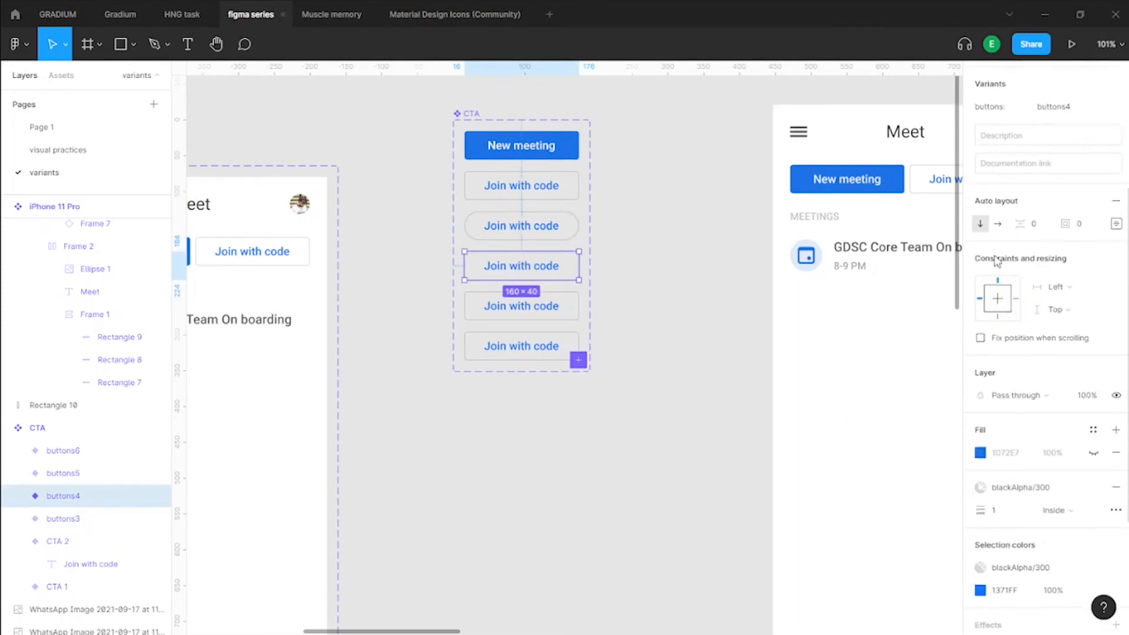
left_click(1093, 383)
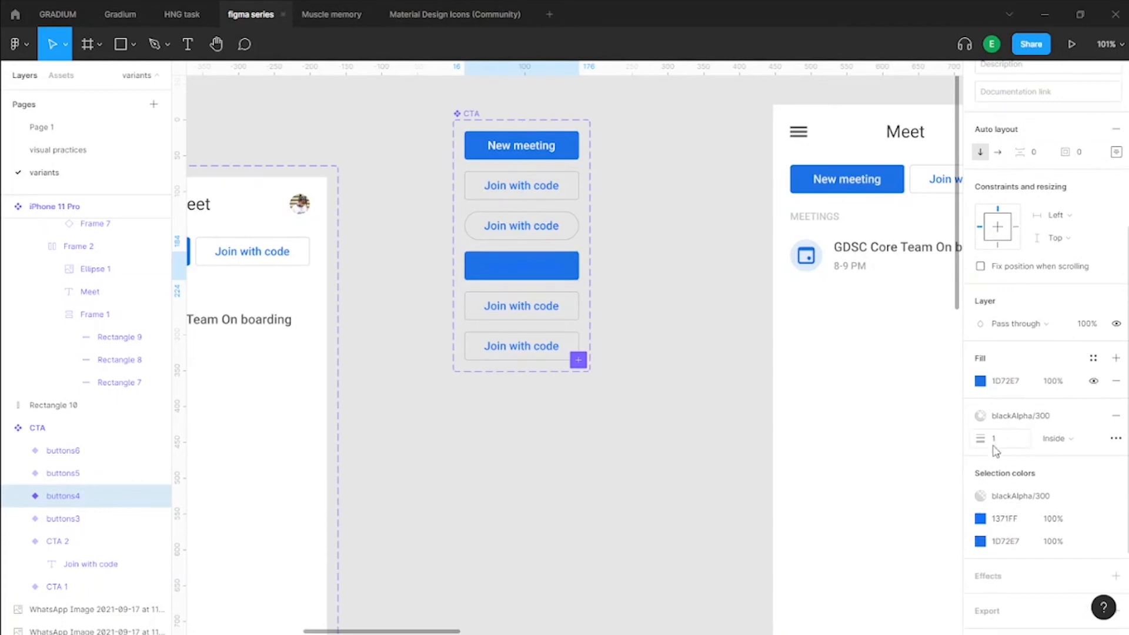
left_click(980, 520)
type("FFFFFF")
key("Return")
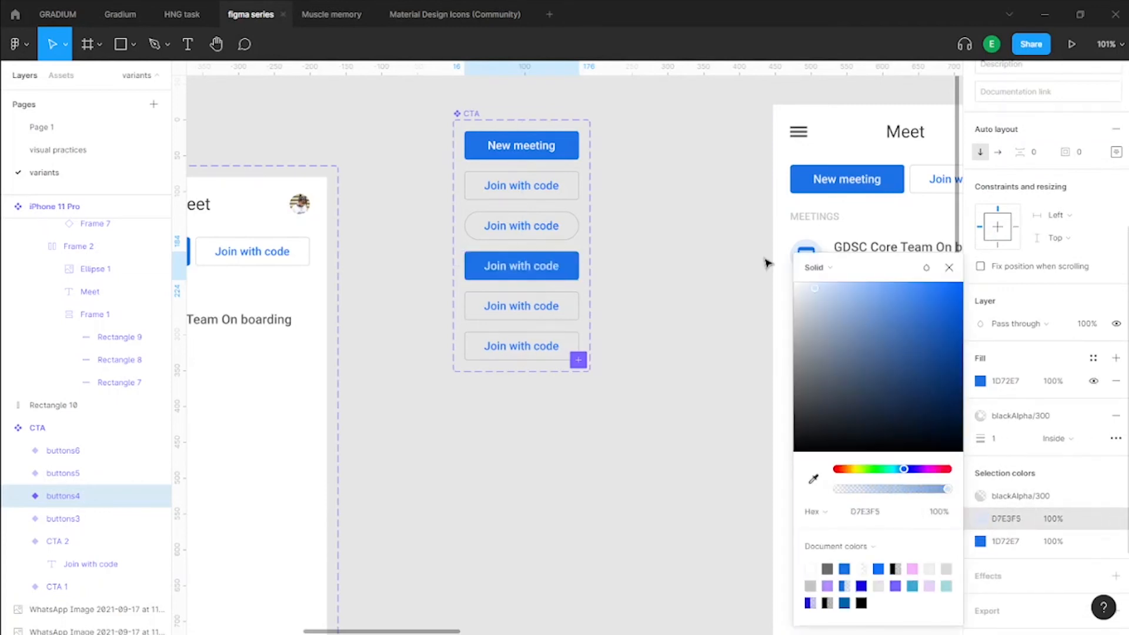
key("Escape")
key("Escape")
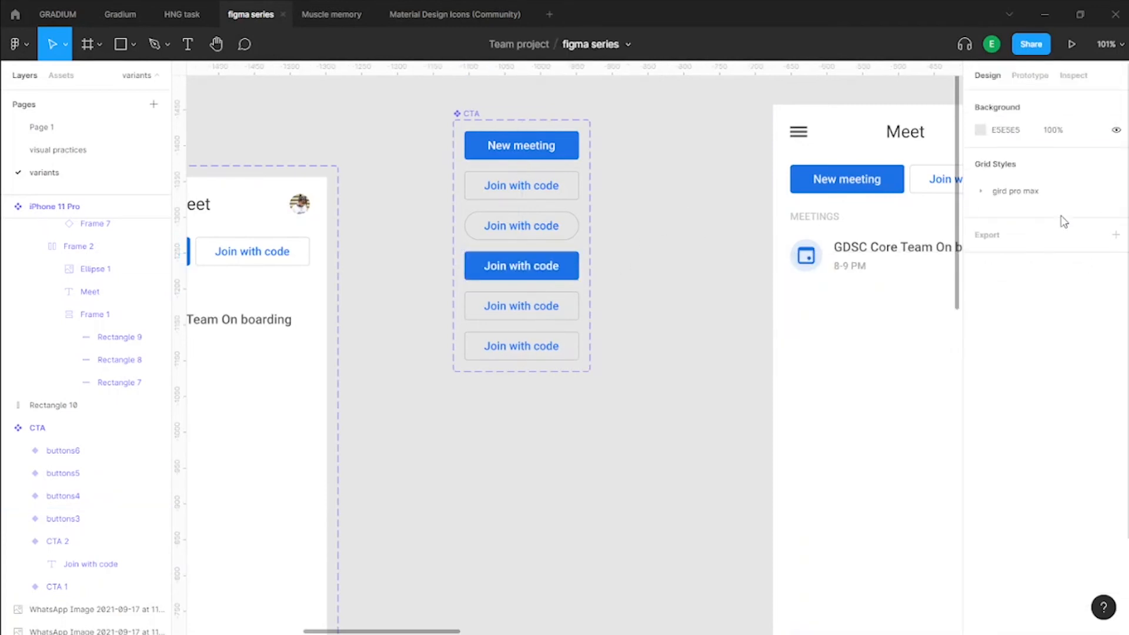
Set the corner radius of the buttons4 variant to 22
left_click(572, 274)
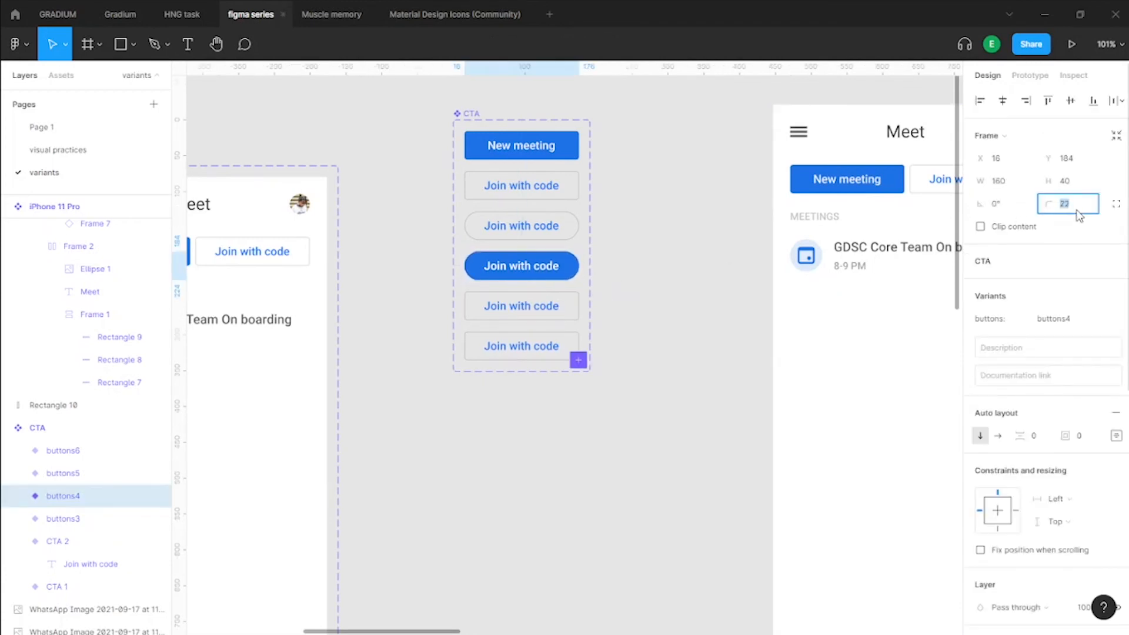
left_click(659, 222)
scroll(600, 360, "right", 4)
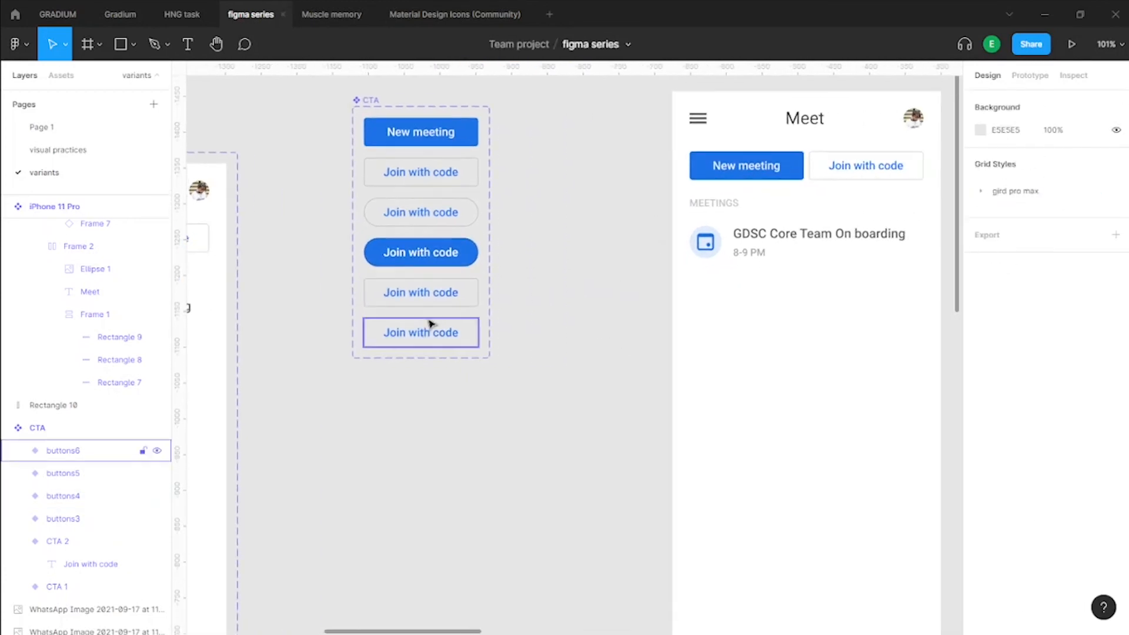
Switch the Join with code button in the Meet instance to the buttons3 variant
scroll(745, 319, "right", 4)
scroll(702, 206, "up", 2)
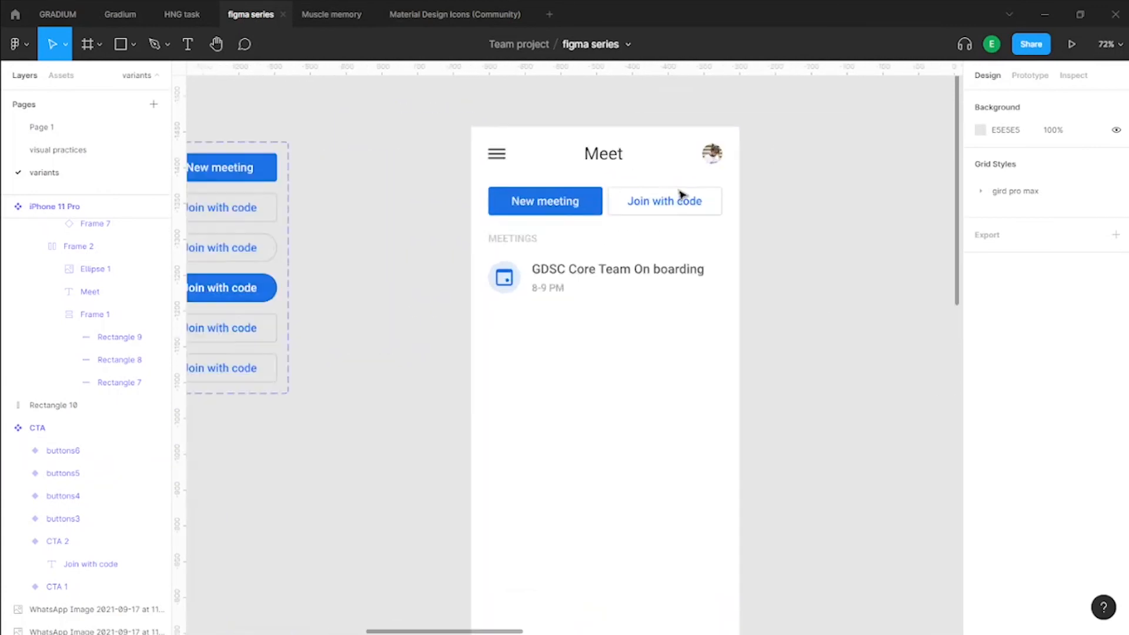
scroll(702, 206, "down", 2)
left_click(713, 212)
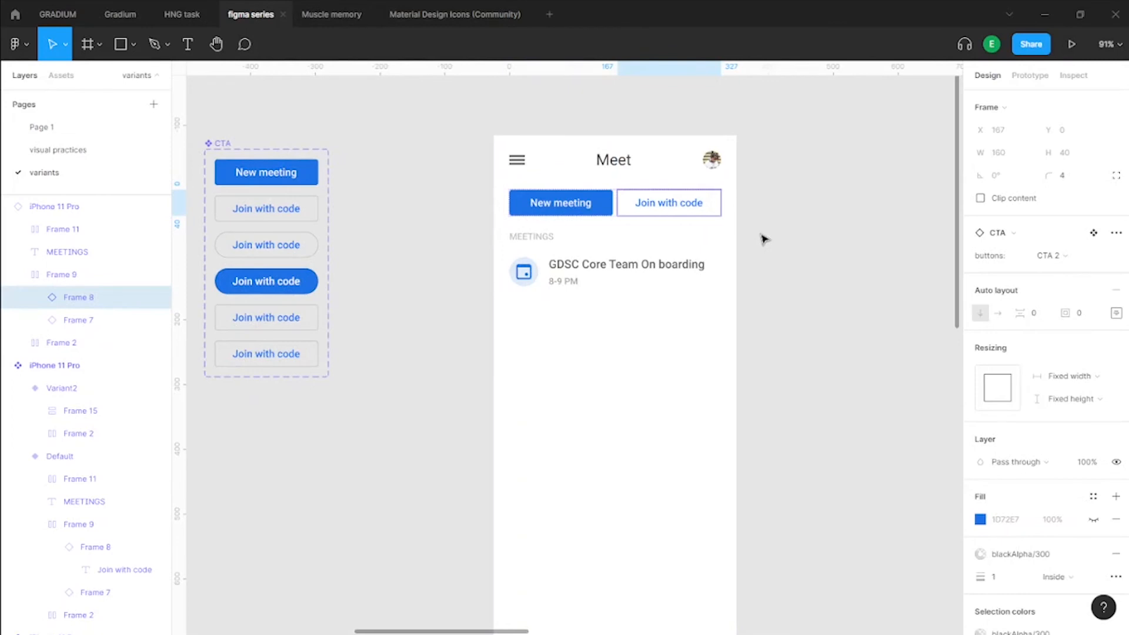
left_click(1052, 257)
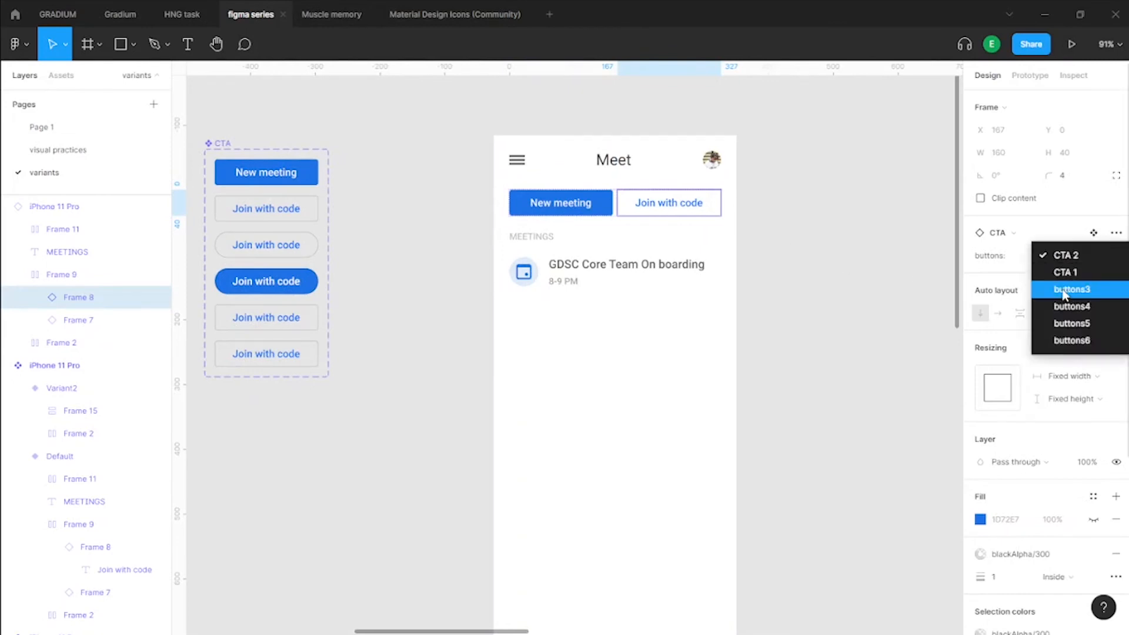
left_click(1072, 289)
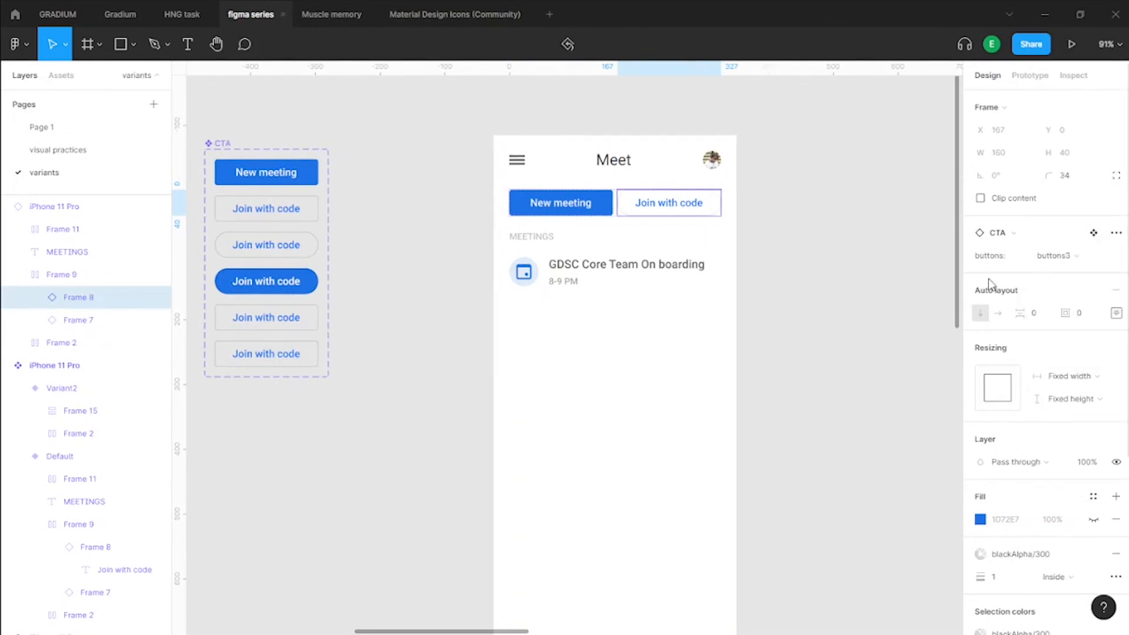
left_click(776, 232)
Try the buttons4 and buttons6 variants on the Join with code button in the Meet instance
scroll(676, 212, "up", 5)
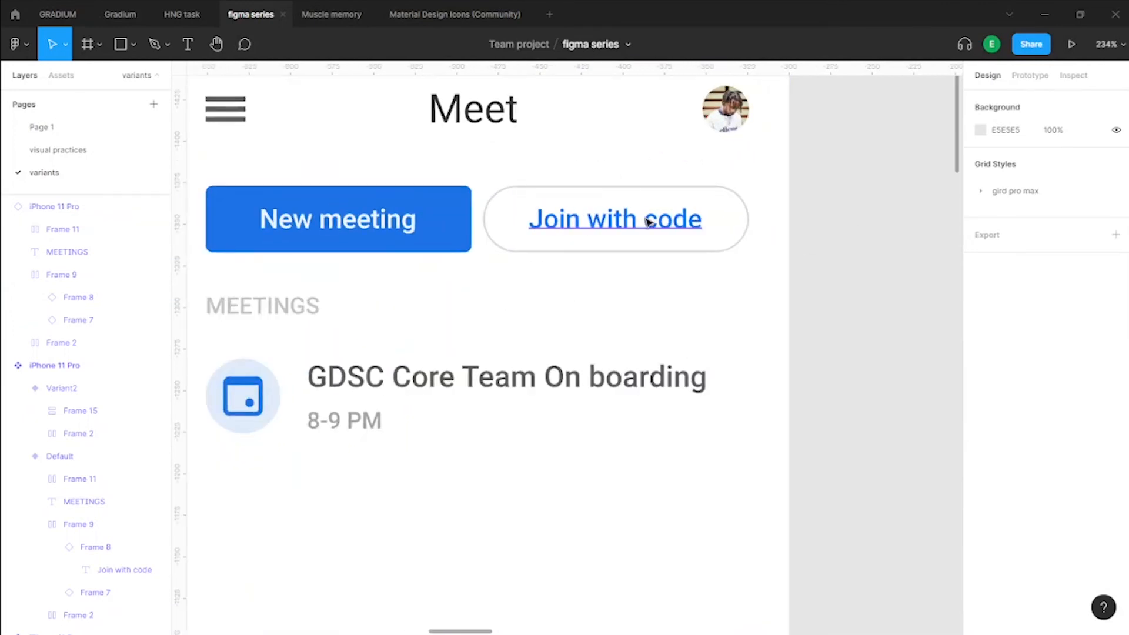
scroll(646, 221, "down", 5)
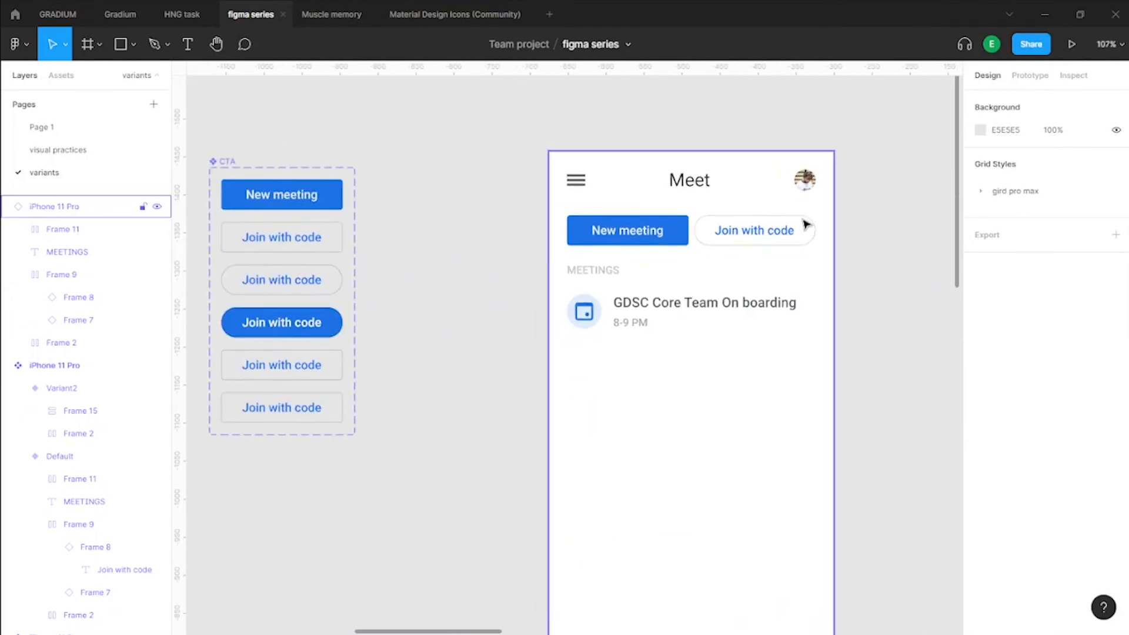
double_click(806, 227)
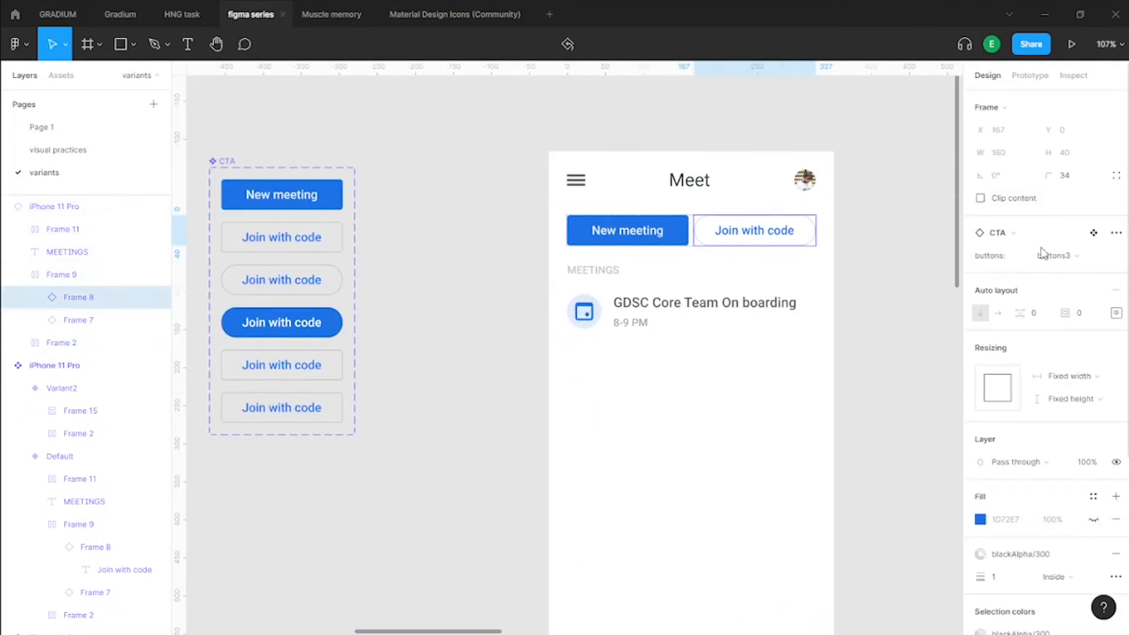
left_click(1042, 253)
left_click(1072, 274)
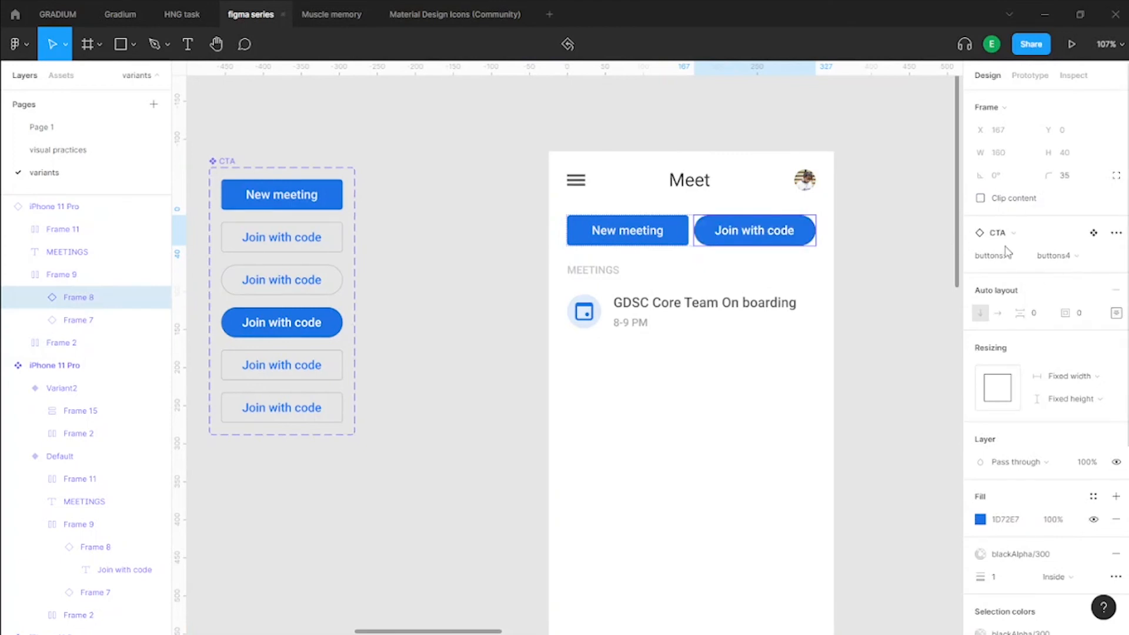
left_click(1071, 268)
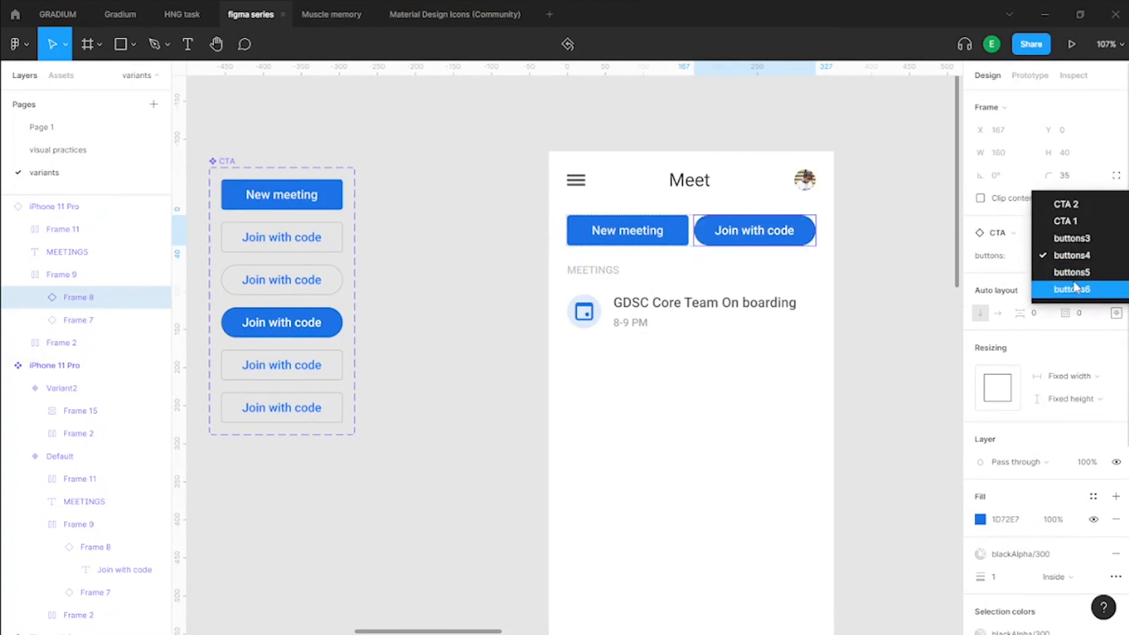
left_click(1075, 288)
left_click(887, 212)
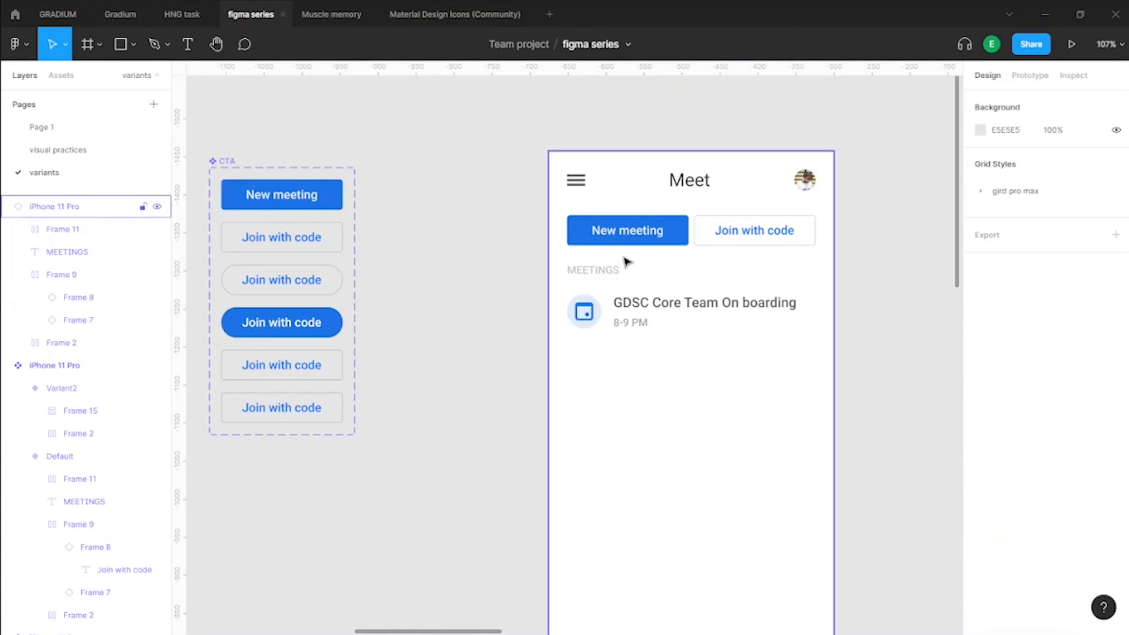
Try the buttons3 and buttons5 variants on the New meeting button in the Meet instance and settle on buttons4
left_click(647, 236)
left_click(647, 237)
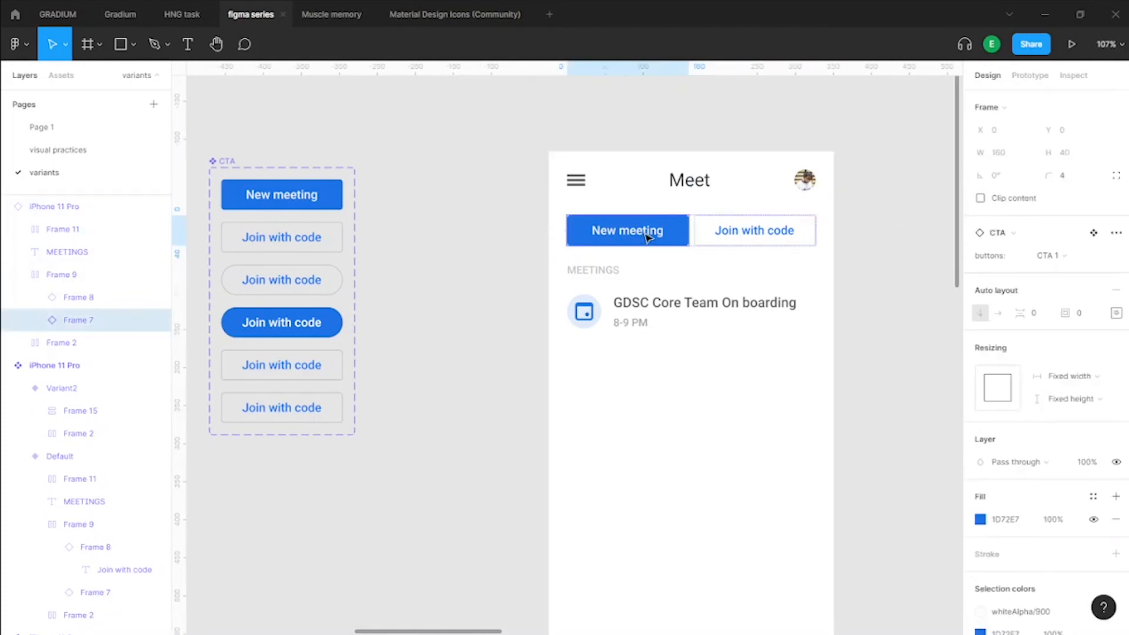
left_click(1063, 254)
left_click(1089, 275)
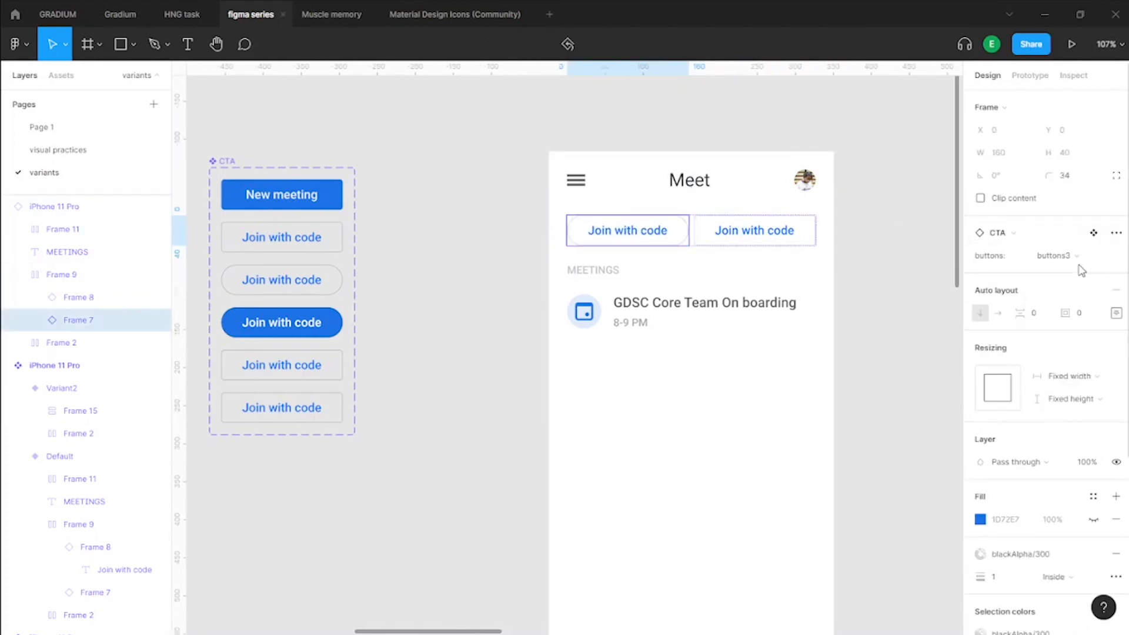
left_click(1080, 261)
left_click(1081, 287)
left_click(1067, 261)
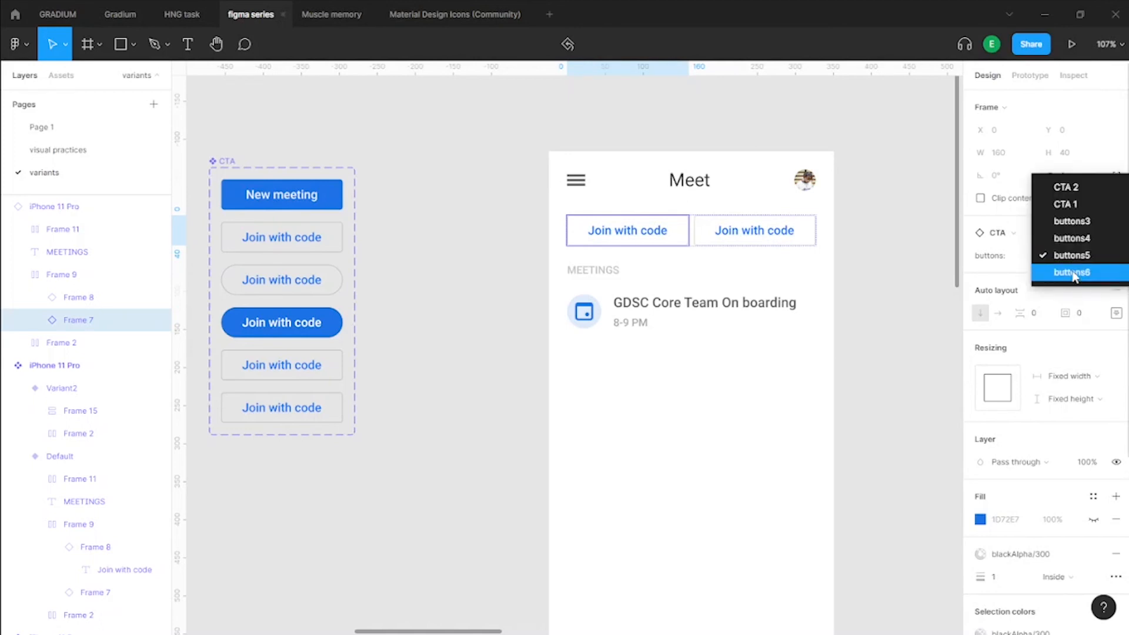
left_click(1082, 253)
Try buttons4 on the second button in the Meet instance's button row and settle on the buttons3 variant
left_click(811, 240)
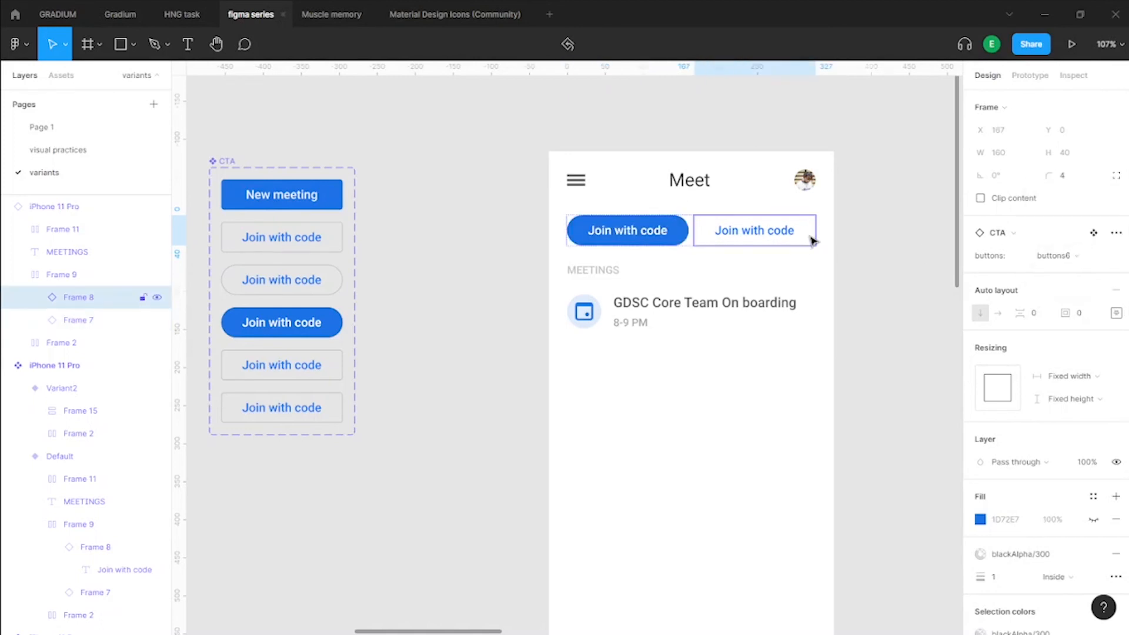
left_click(1061, 254)
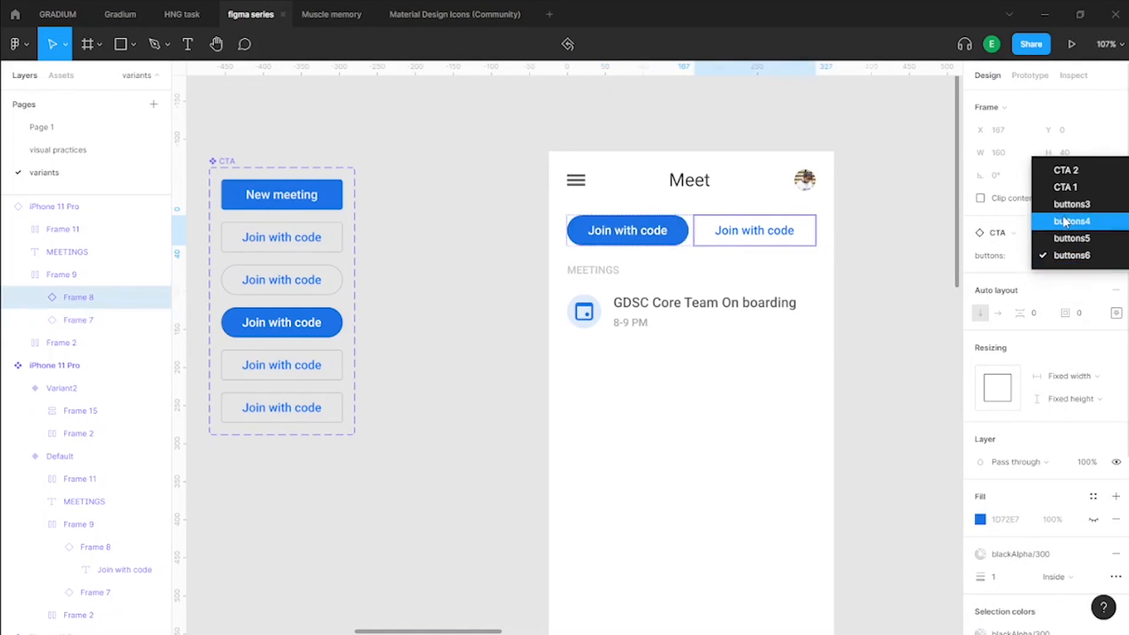
left_click(1066, 221)
left_click(1060, 261)
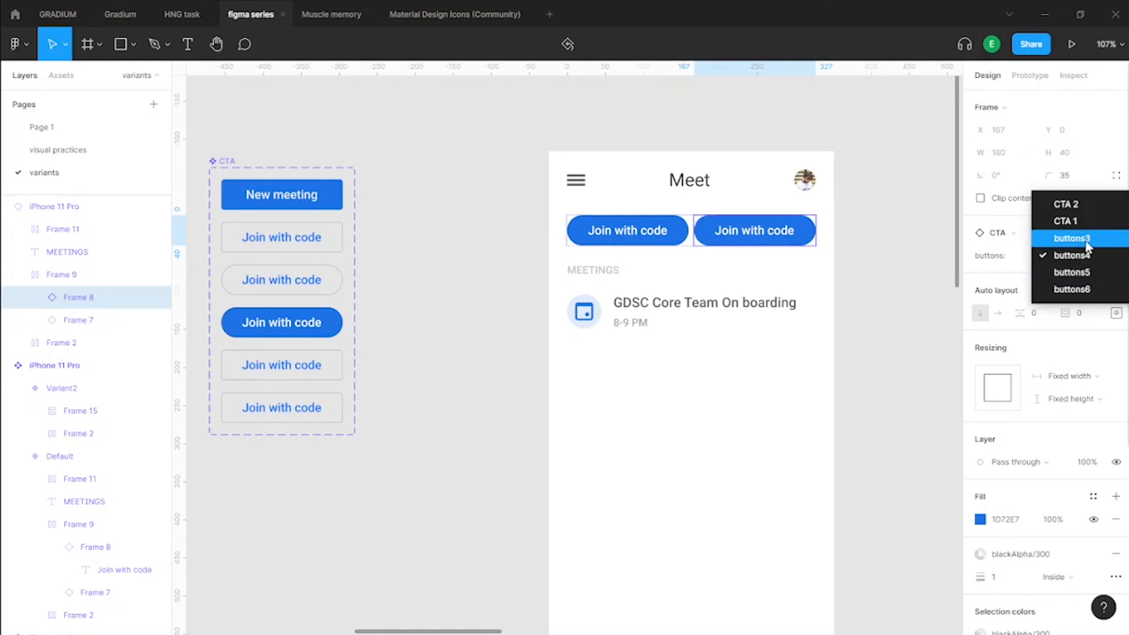
left_click(1086, 242)
left_click(939, 175)
Examine the two swapped buttons in the Meet instance and compare them with the variants in the CTA component set
scroll(859, 139, "down", 5)
left_click_drag(868, 235, 609, 231)
scroll(452, 183, "up", 5)
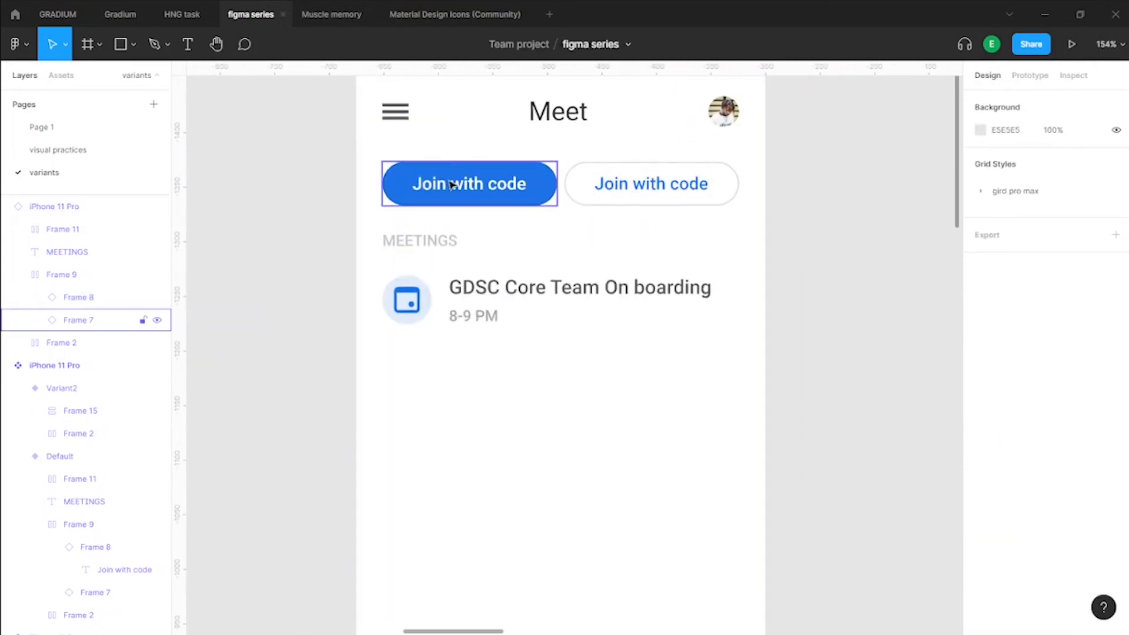
scroll(665, 323, "left", 2)
scroll(811, 227, "down", 4)
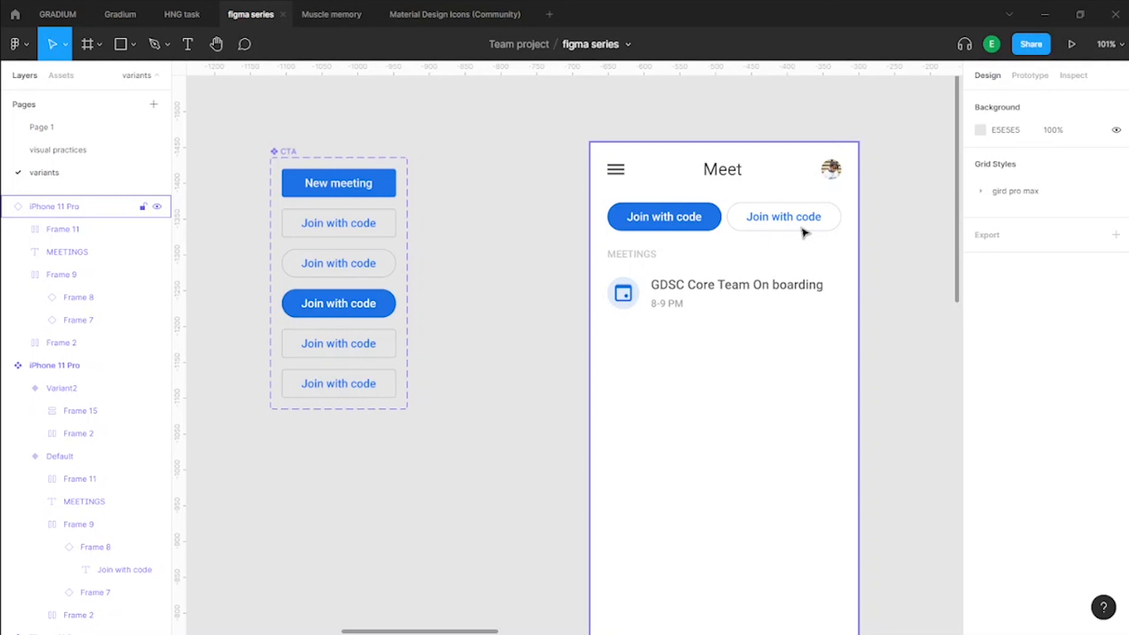
scroll(817, 230, "down", 3)
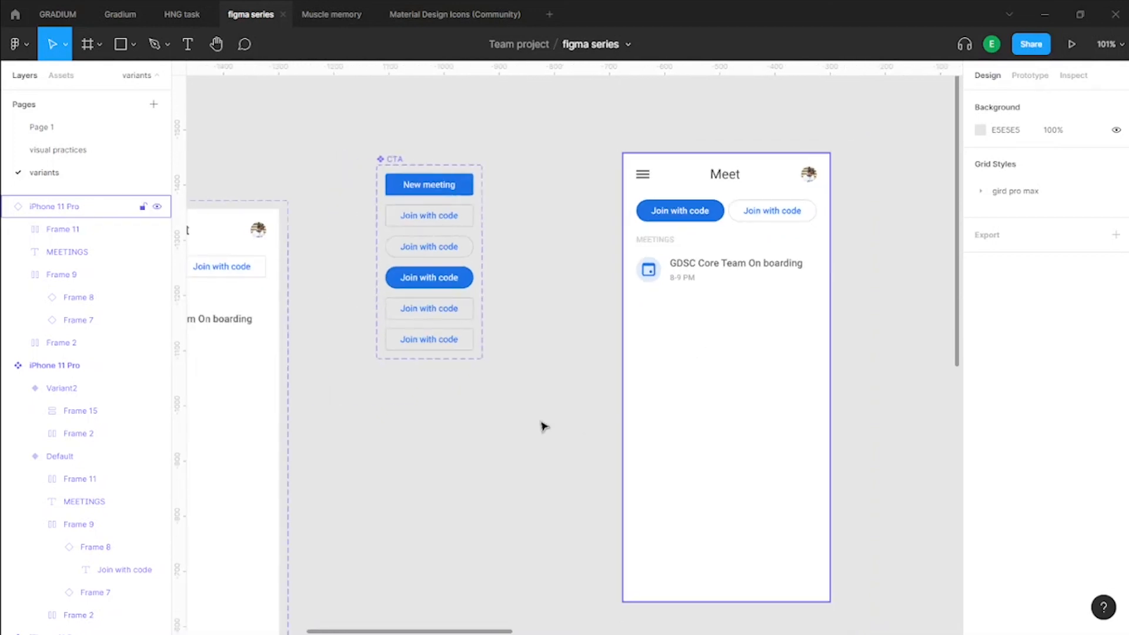
scroll(565, 353, "left", 3)
scroll(514, 223, "up", 5)
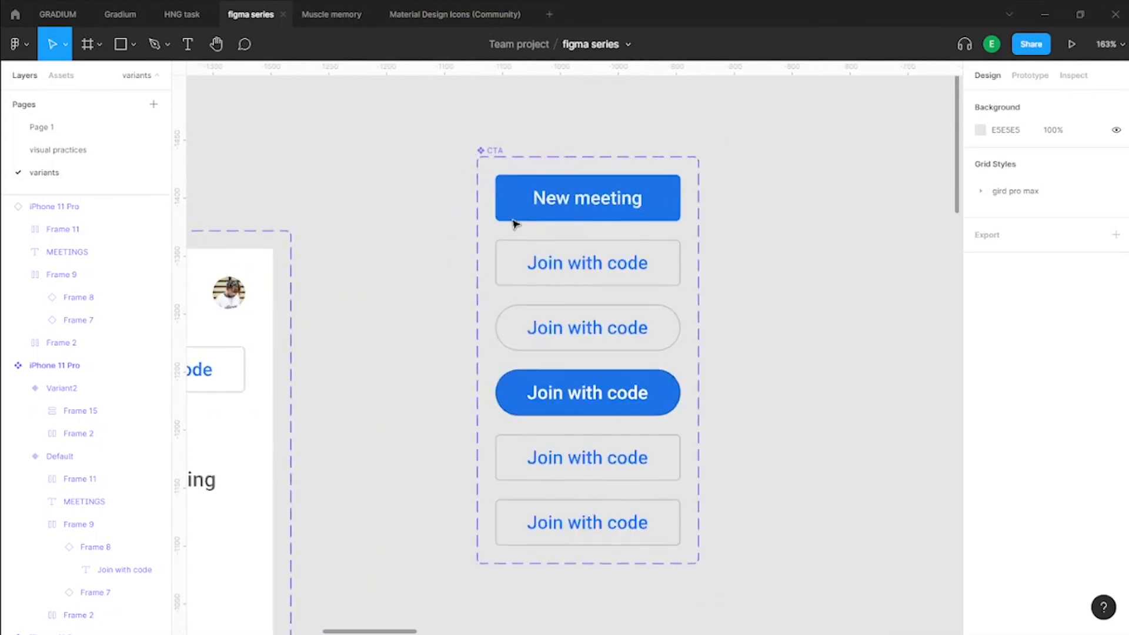
Move the blue rounded buttons4 variant to Y 183 within the CTA component set
left_click(633, 389)
key("alt")
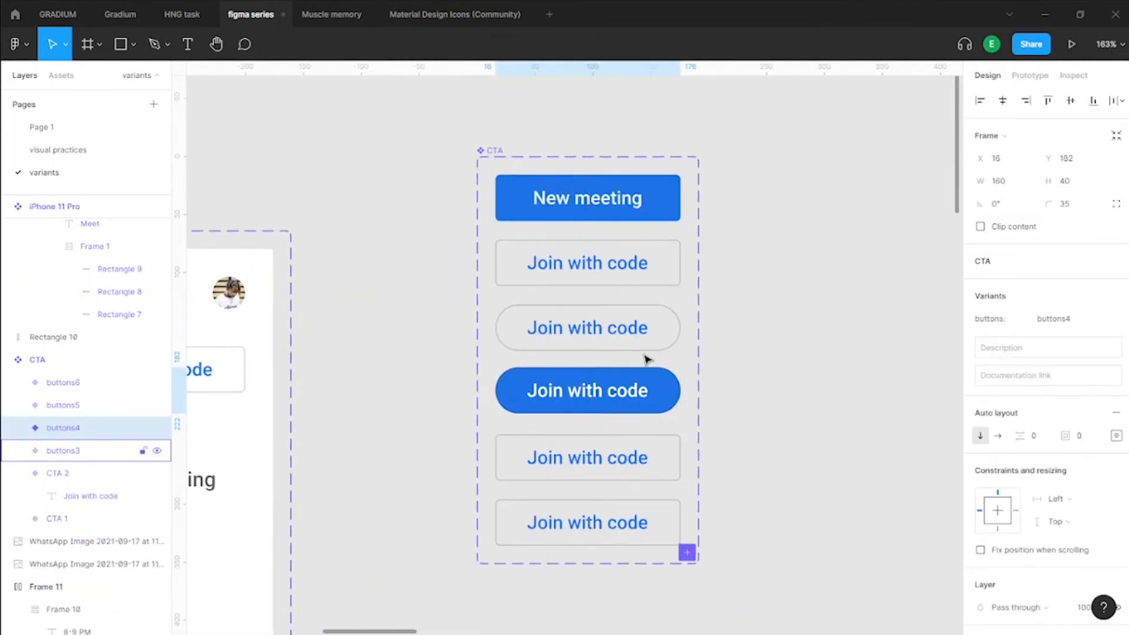
scroll(493, 166, "down", 5)
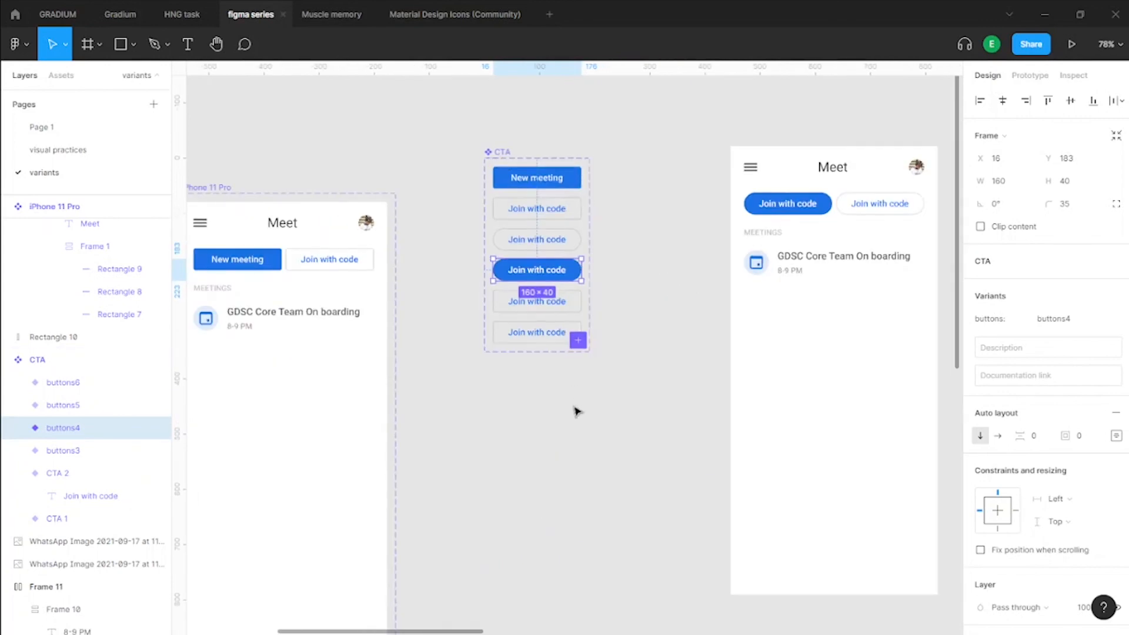
scroll(606, 203, "down", 3)
scroll(570, 257, "up", 5)
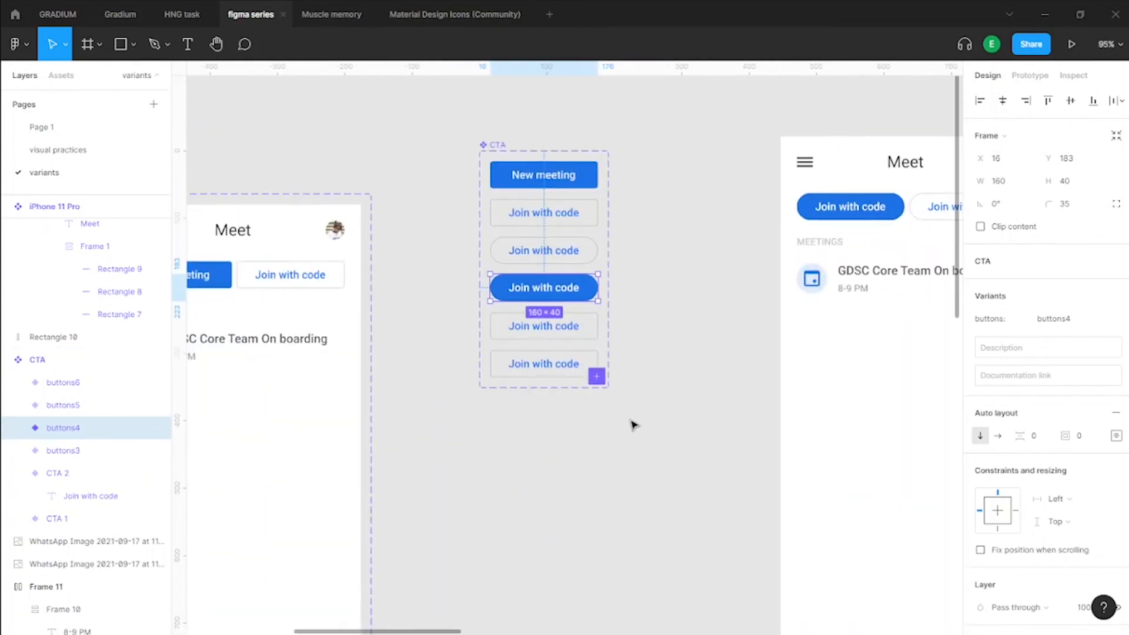
left_click(633, 424)
Move the whole CTA component set closer to the iPhone 11 Pro component, to X -1175, Y -1372
left_click_drag(506, 152, 461, 189)
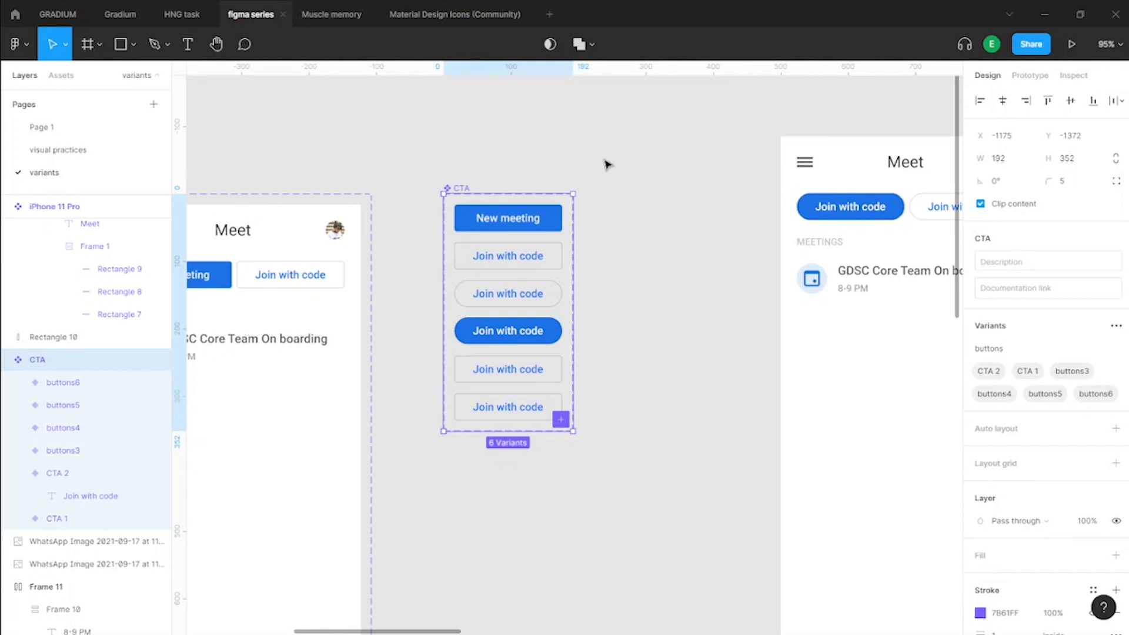
scroll(641, 186, "down", 1)
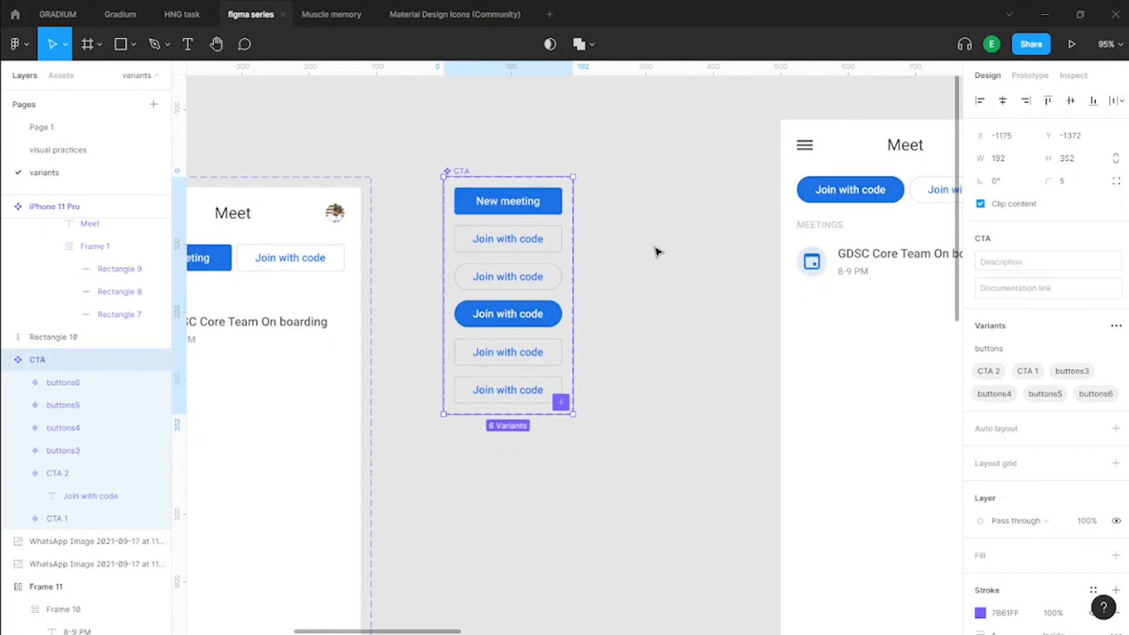
scroll(657, 251, "down", 5)
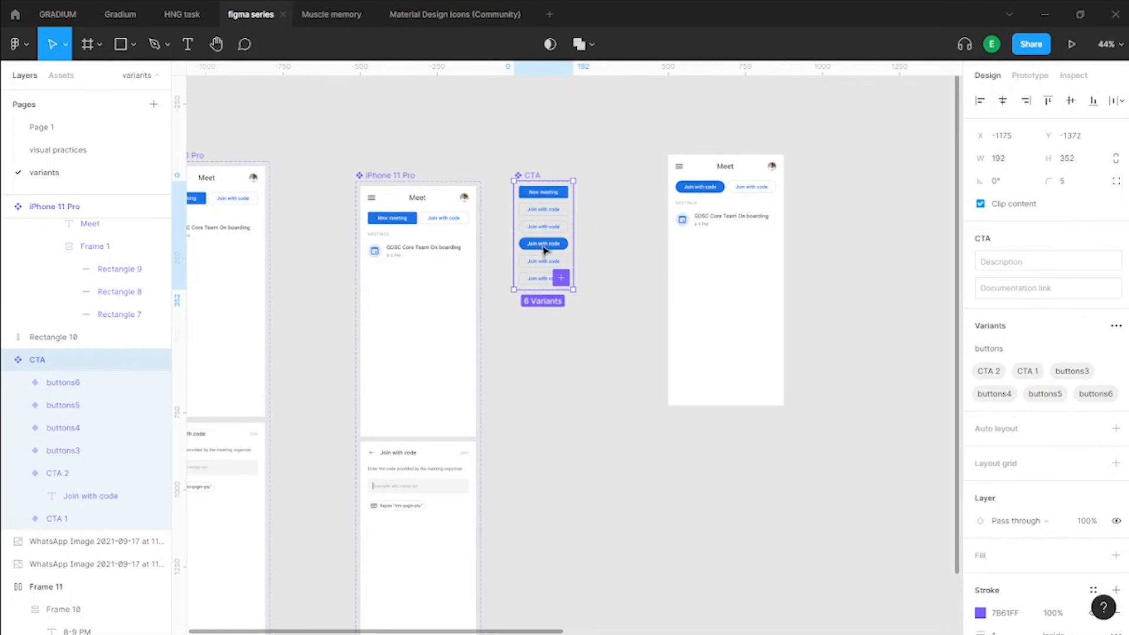
scroll(532, 212, "up", 6)
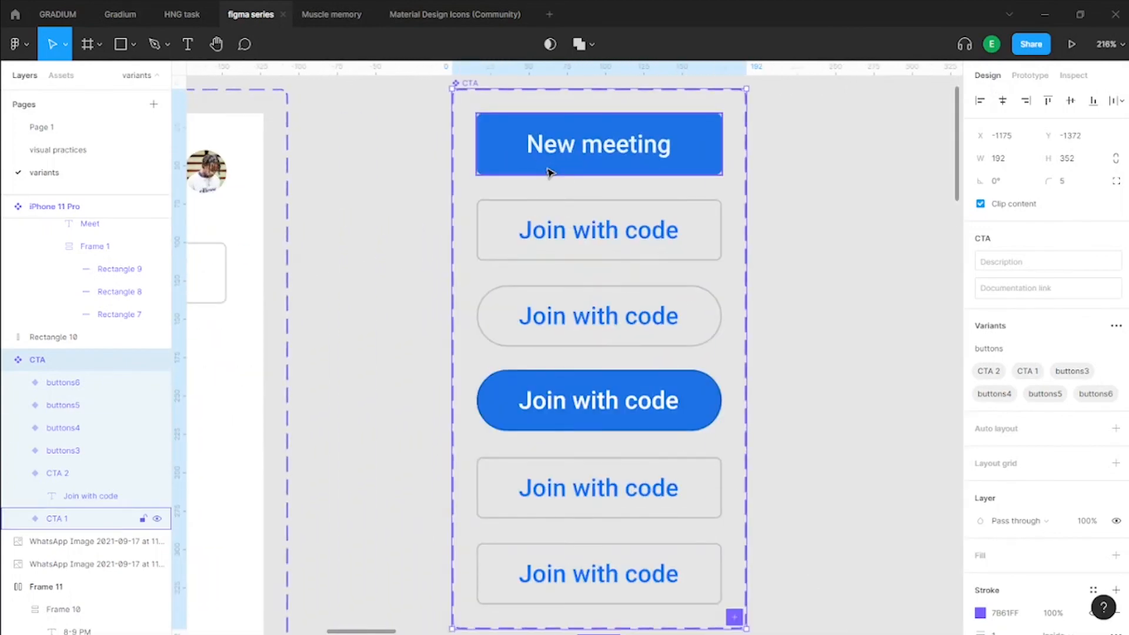
scroll(548, 172, "up", 1)
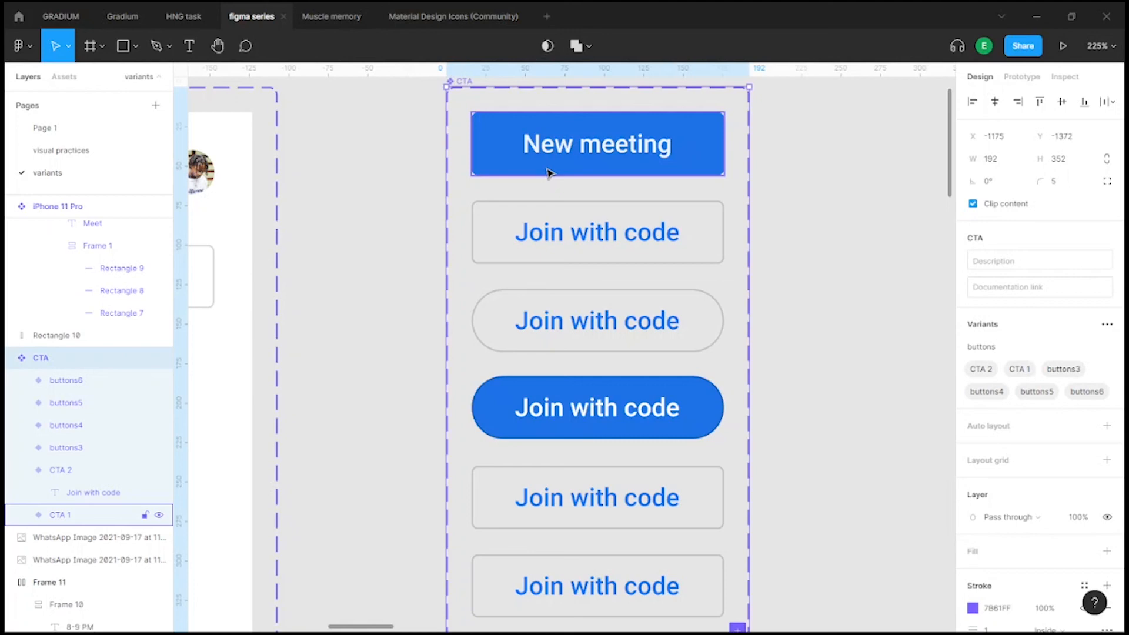
Examine the CTA component set beside the Meet screens, focusing on its outlined CTA 2 variant
scroll(595, 186, "down", 5)
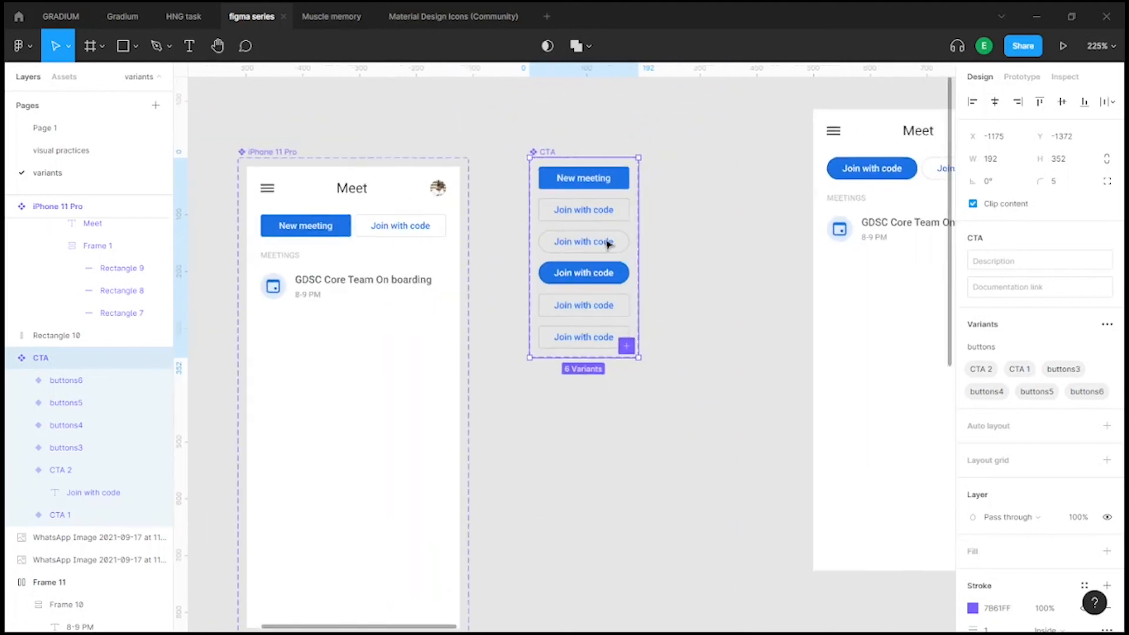
scroll(610, 270, "right", 2)
scroll(617, 302, "down", 2)
scroll(617, 302, "left", 2)
scroll(597, 199, "up", 3)
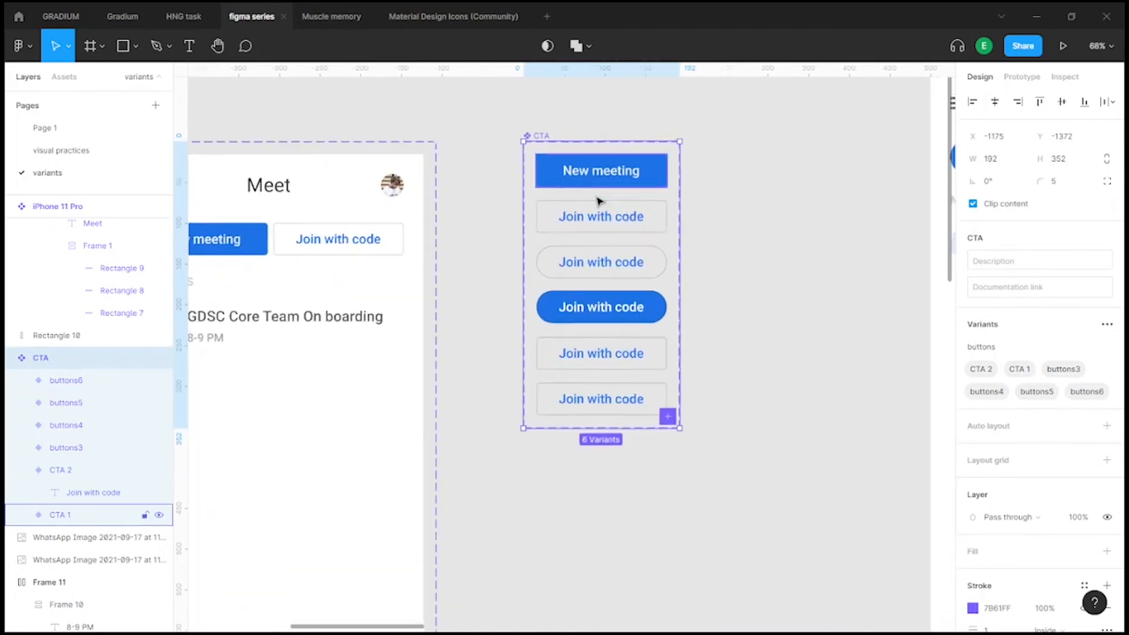
left_click(638, 221)
scroll(608, 209, "up", 4)
scroll(597, 212, "down", 3)
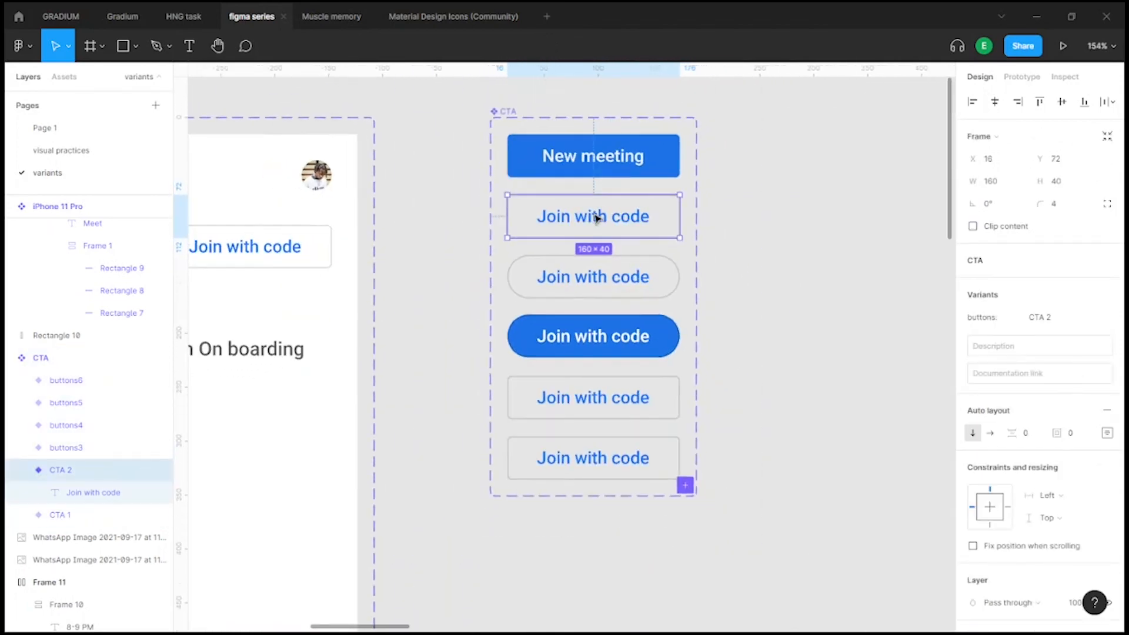
scroll(596, 218, "up", 5)
scroll(606, 247, "down", 2)
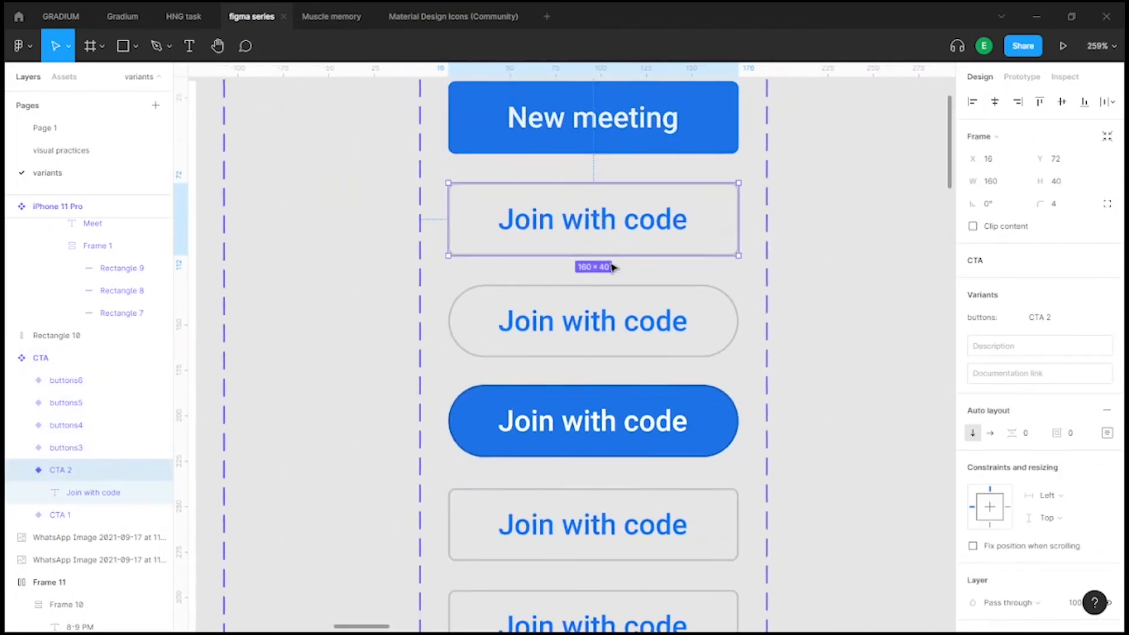
Examine the Join with code text layer inside the CTA 2 variant and select the CTA component set
left_click(602, 238)
scroll(602, 235, "up", 3)
scroll(617, 216, "down", 5)
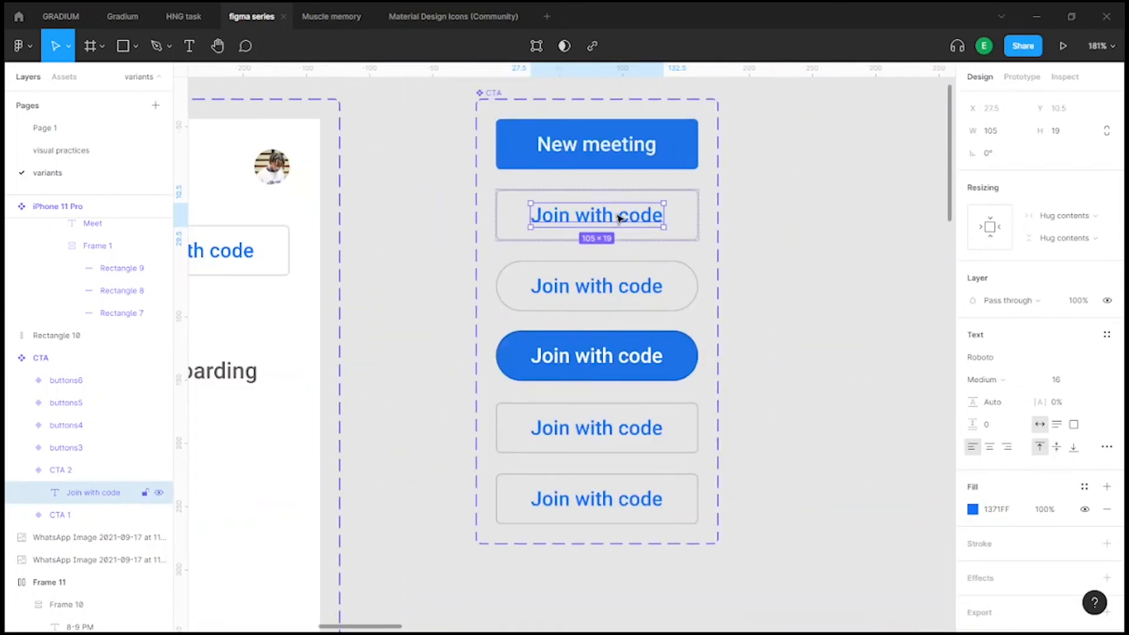
scroll(588, 212, "up", 3)
scroll(559, 204, "up", 3)
scroll(666, 210, "up", 2)
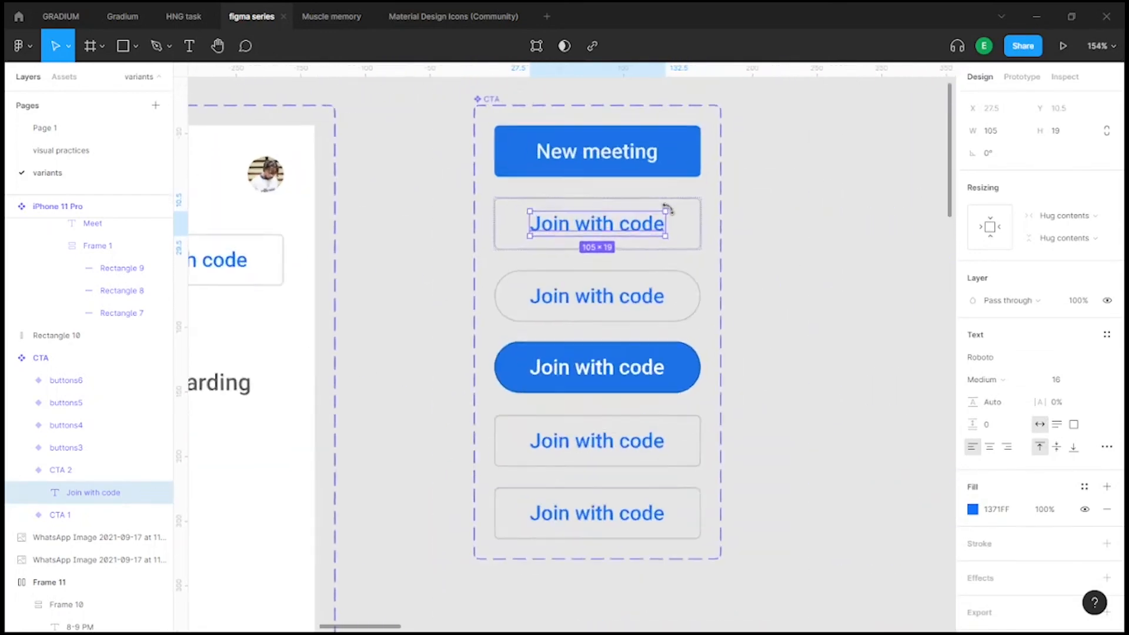
scroll(645, 197, "down", 8)
left_click(566, 131)
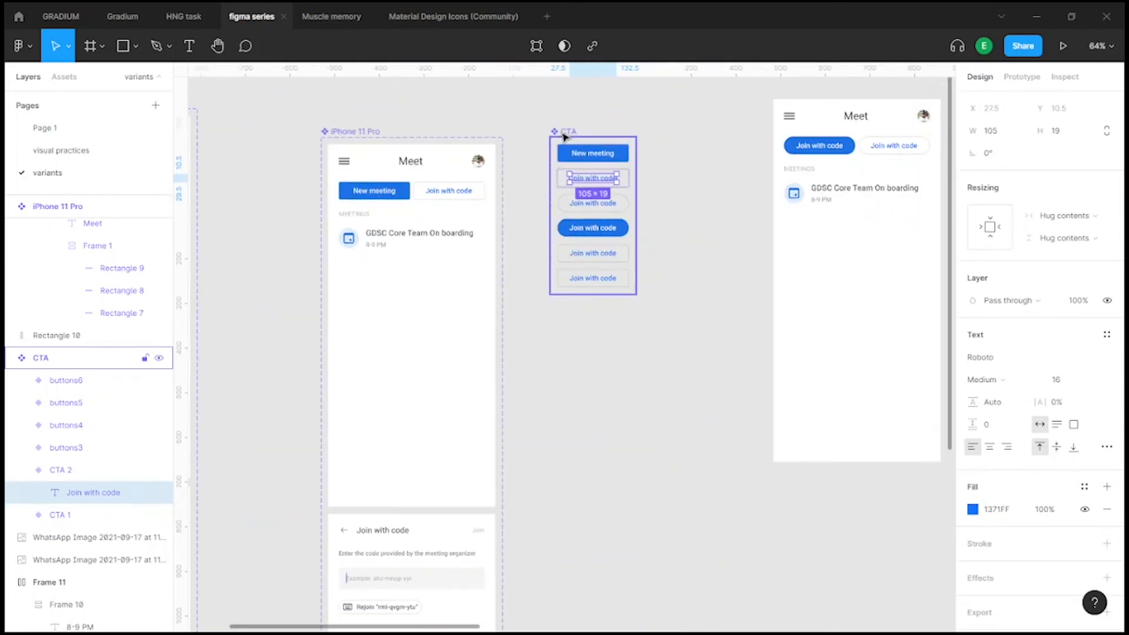